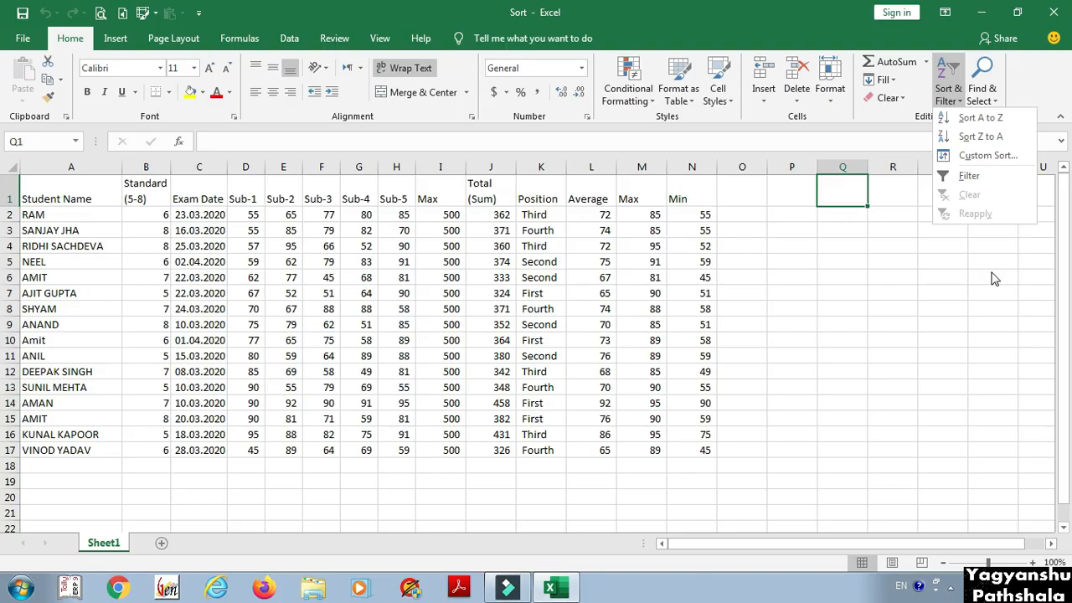
pyautogui.click(849, 230)
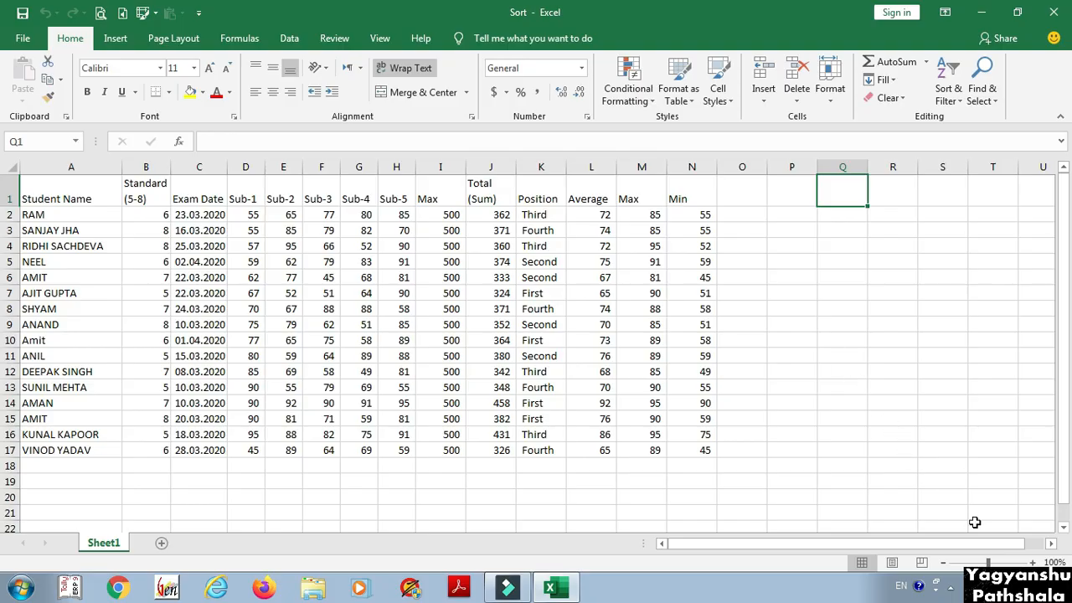
pyautogui.click(1022, 586)
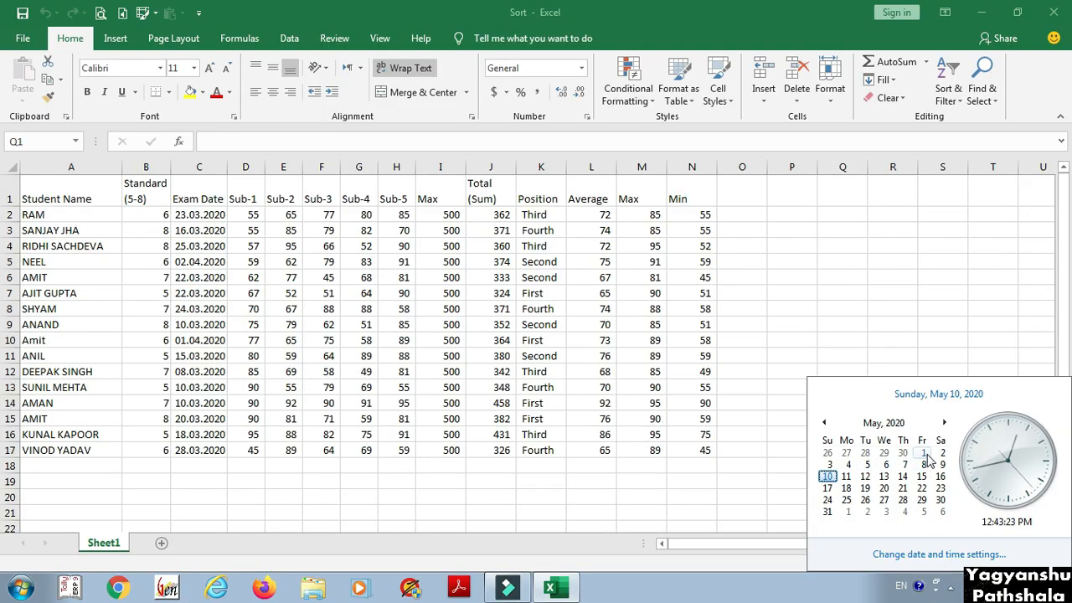
pyautogui.click(851, 287)
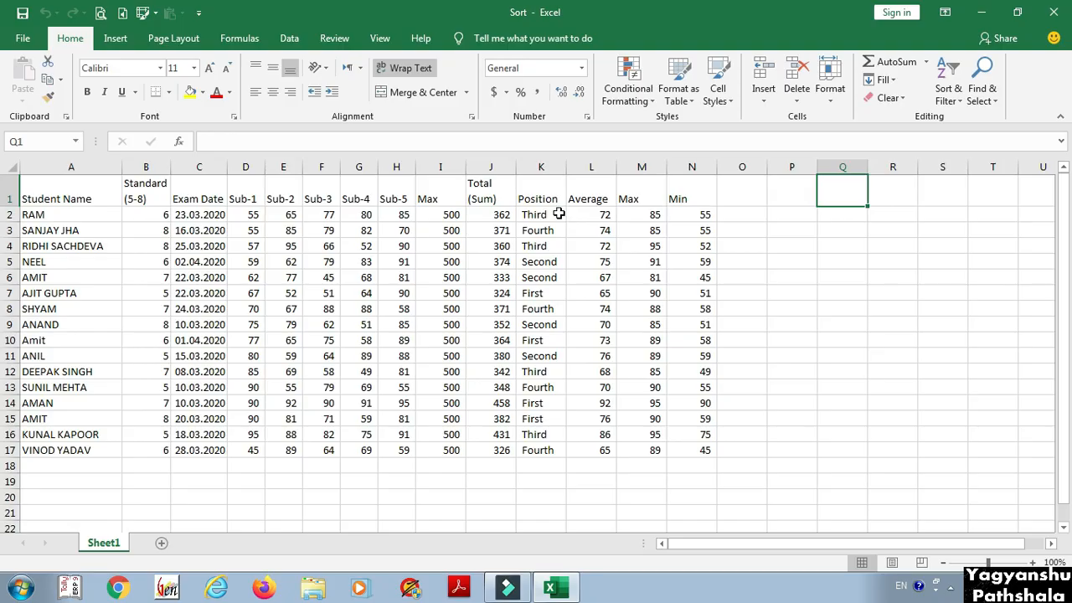
# Sort the student table alphabetically from A to Z by the Student Name column.
pyautogui.click(95, 216)
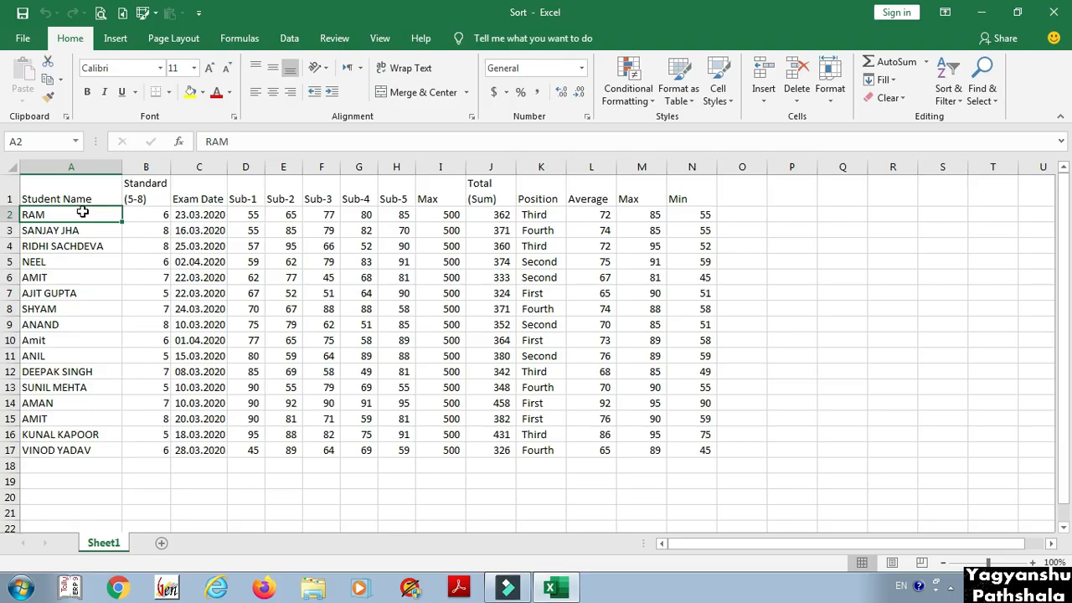
pyautogui.click(948, 98)
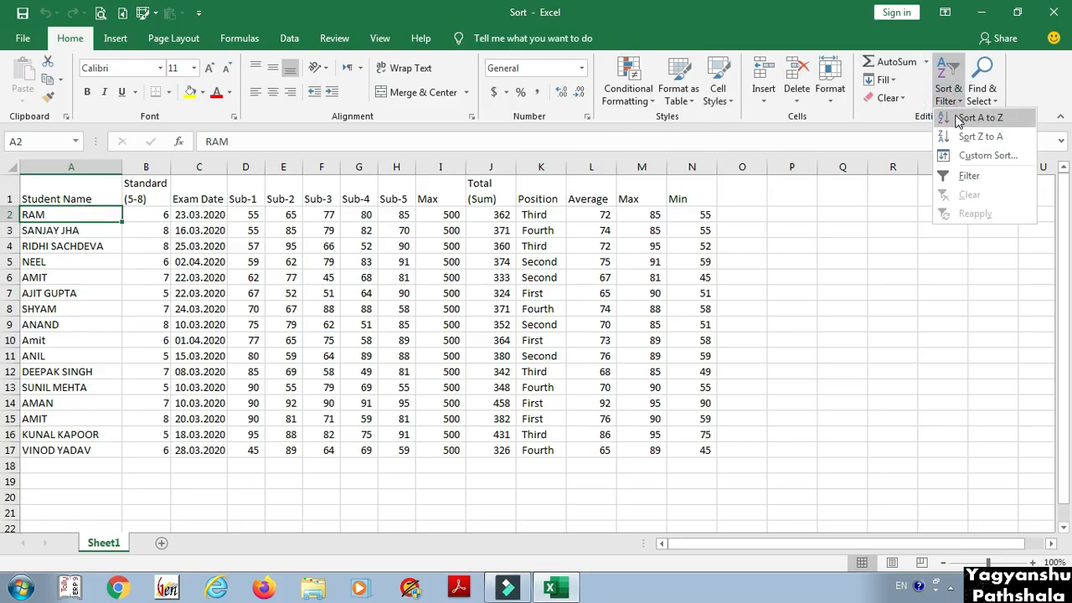
pyautogui.click(958, 118)
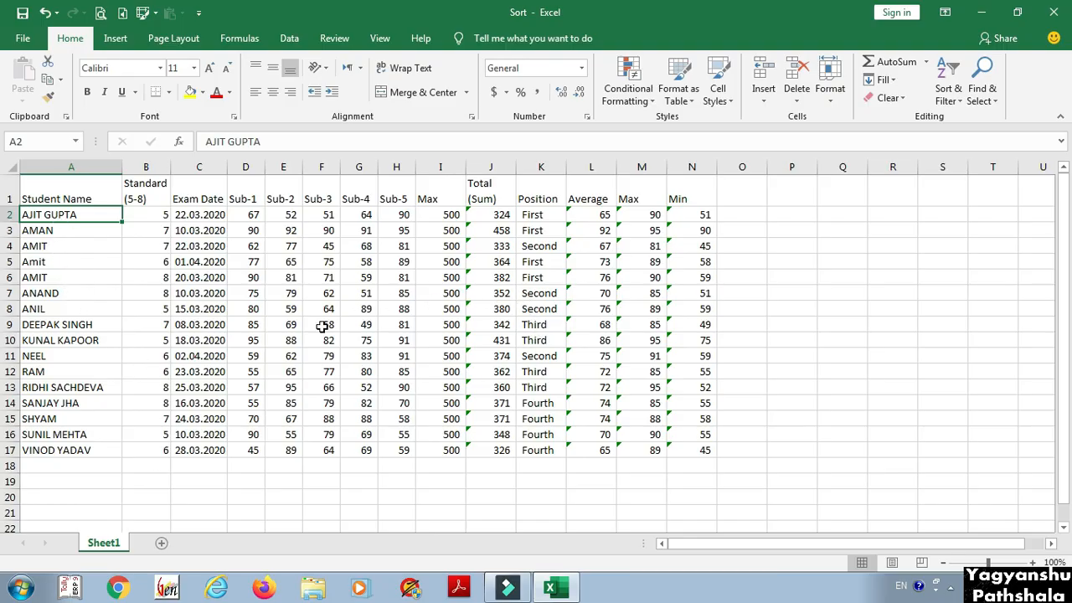
# Sort the table by the Standard column from smallest to largest, and re-sort it from largest to smallest.
pyautogui.click(143, 215)
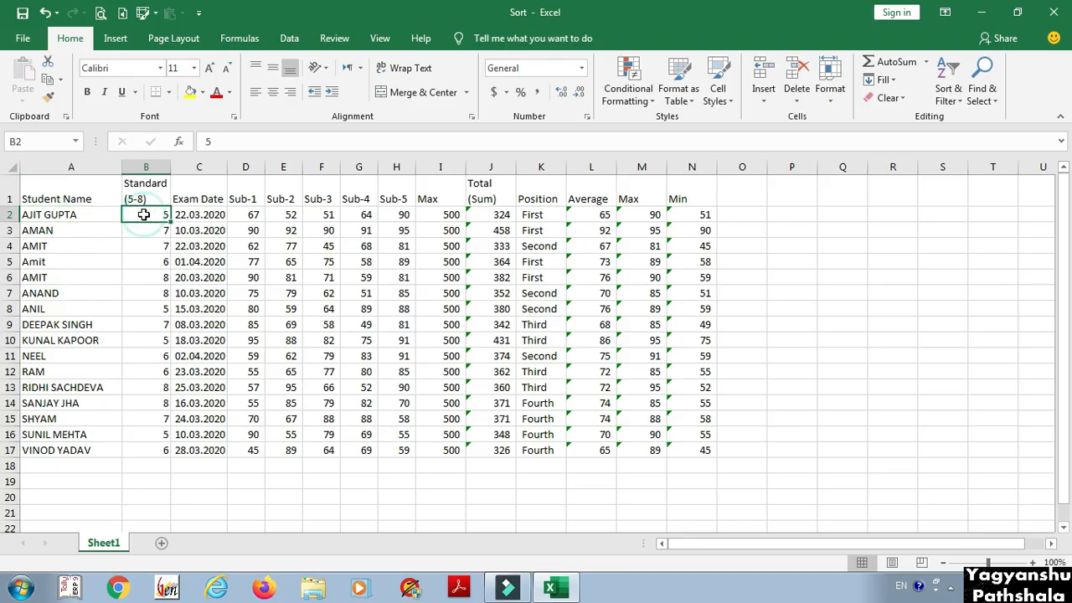
pyautogui.click(943, 96)
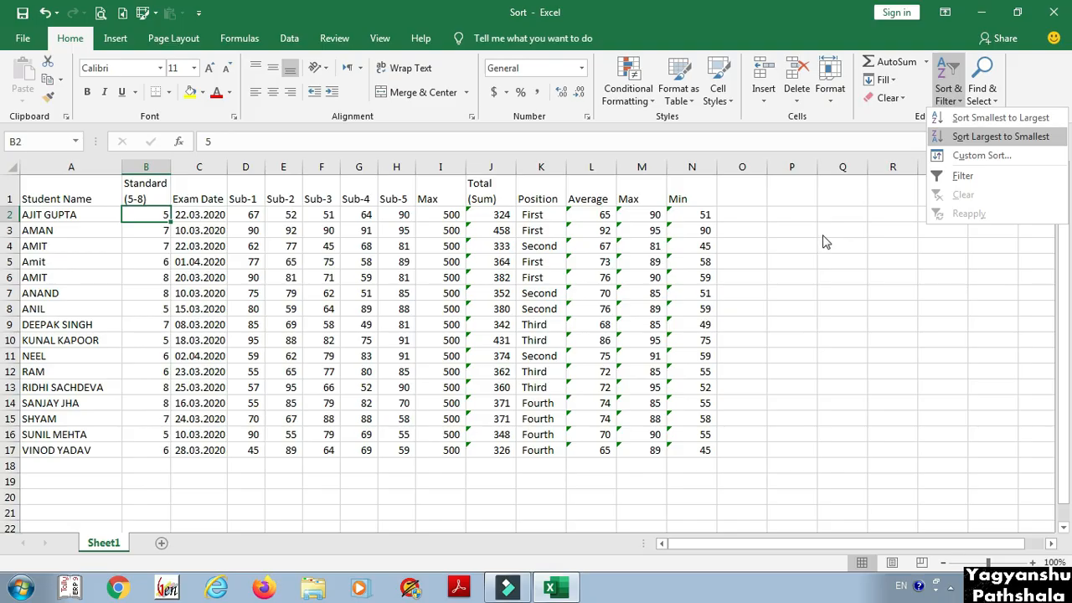
pyautogui.click(989, 119)
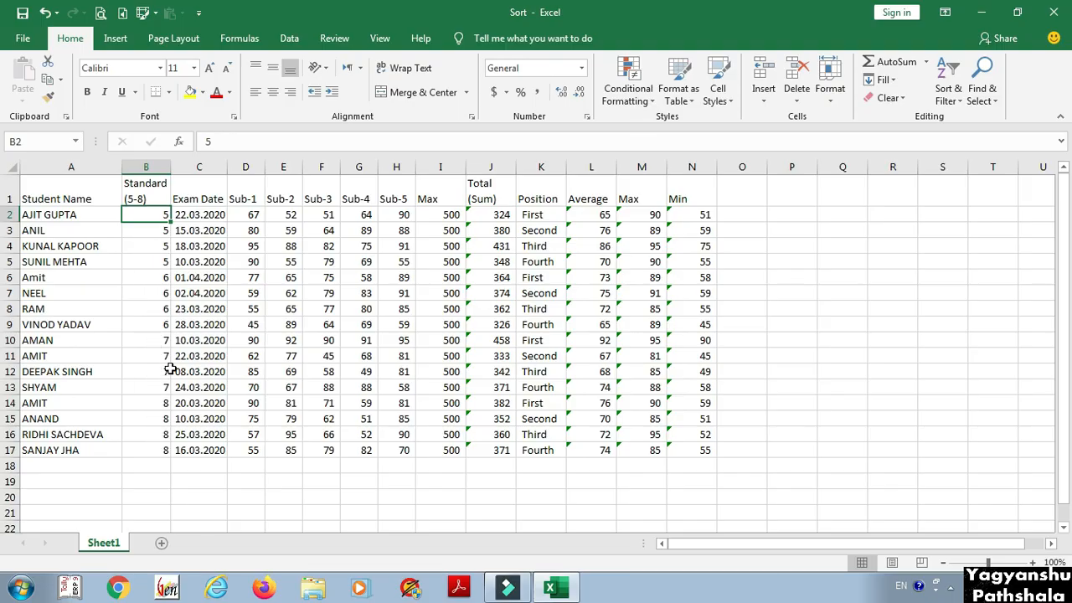
pyautogui.click(948, 84)
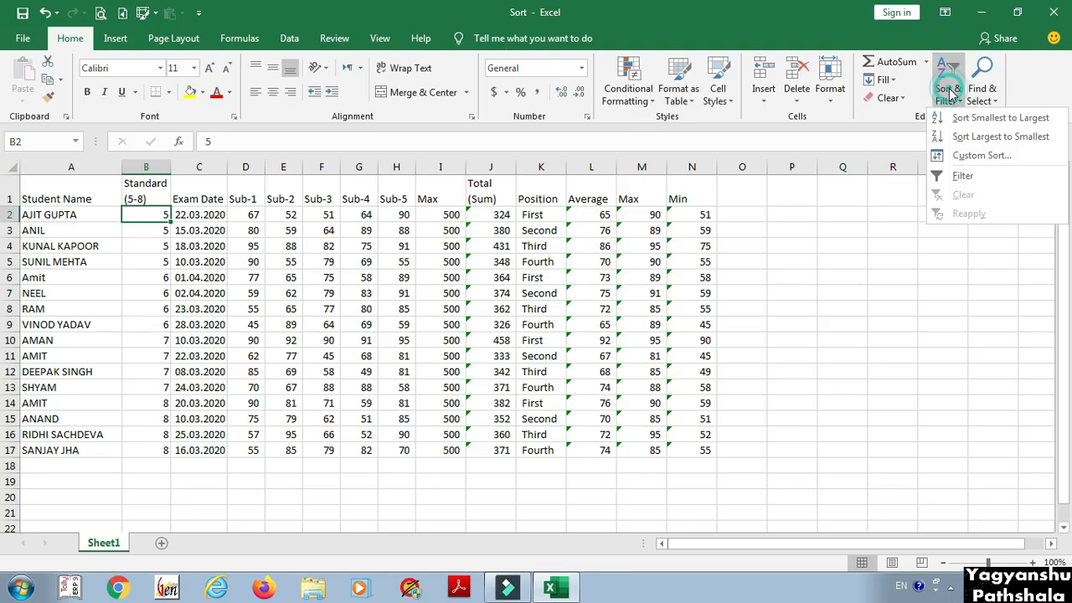
pyautogui.click(965, 137)
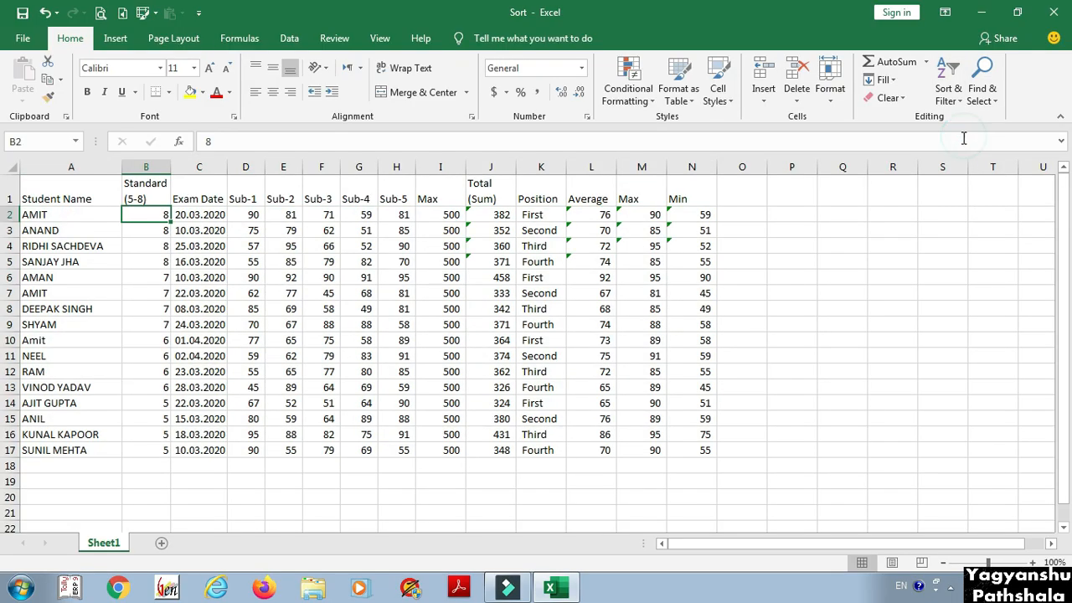
# Sort the table by Exam Date from oldest to newest, and re-sort it from newest to oldest.
pyautogui.click(214, 216)
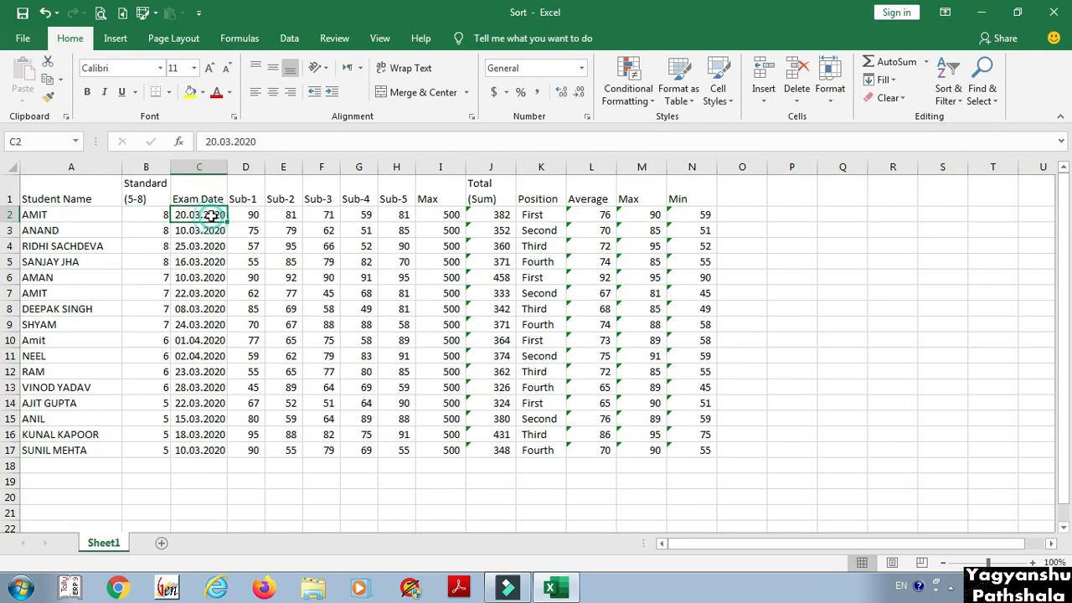
pyautogui.click(948, 84)
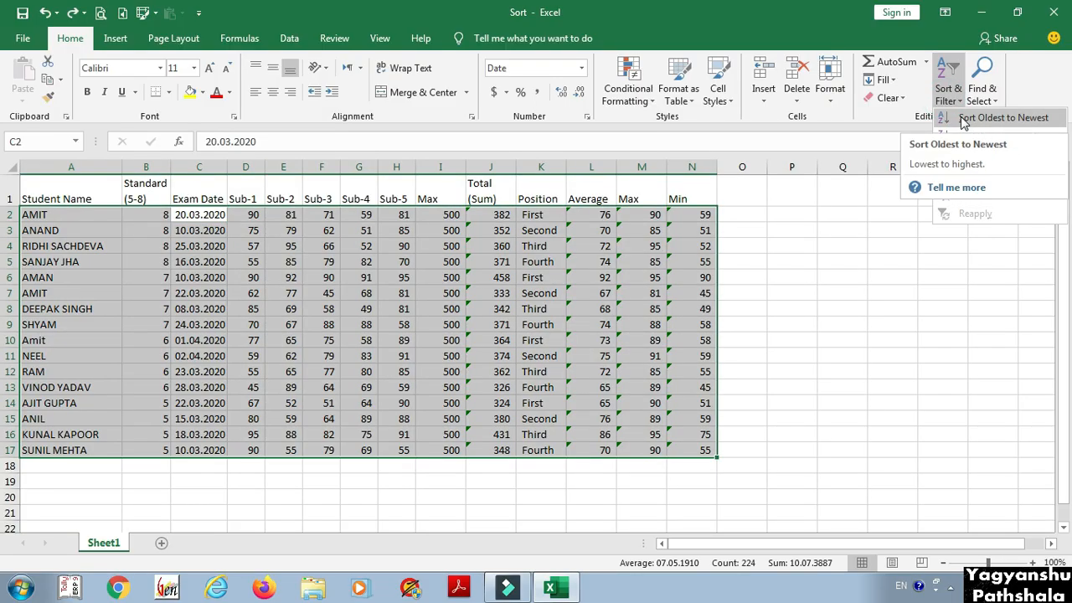
pyautogui.click(972, 118)
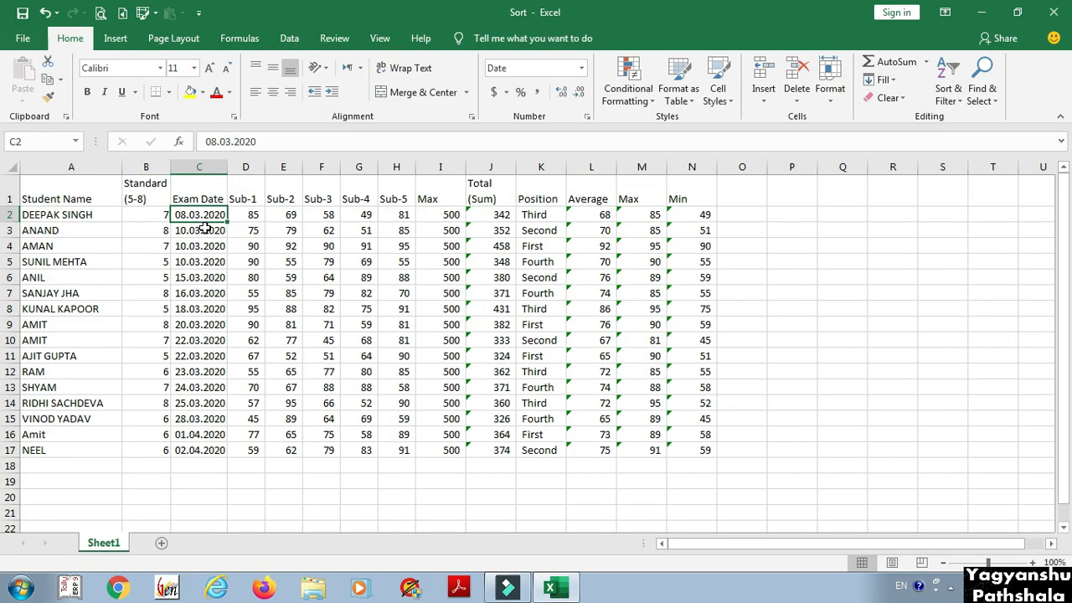
pyautogui.click(955, 90)
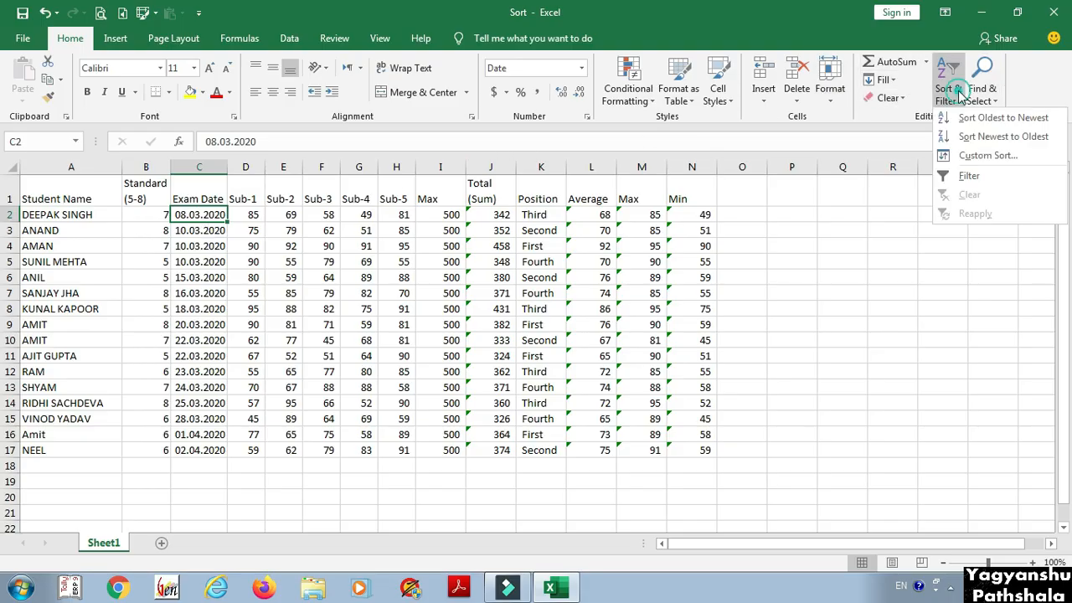
pyautogui.click(974, 138)
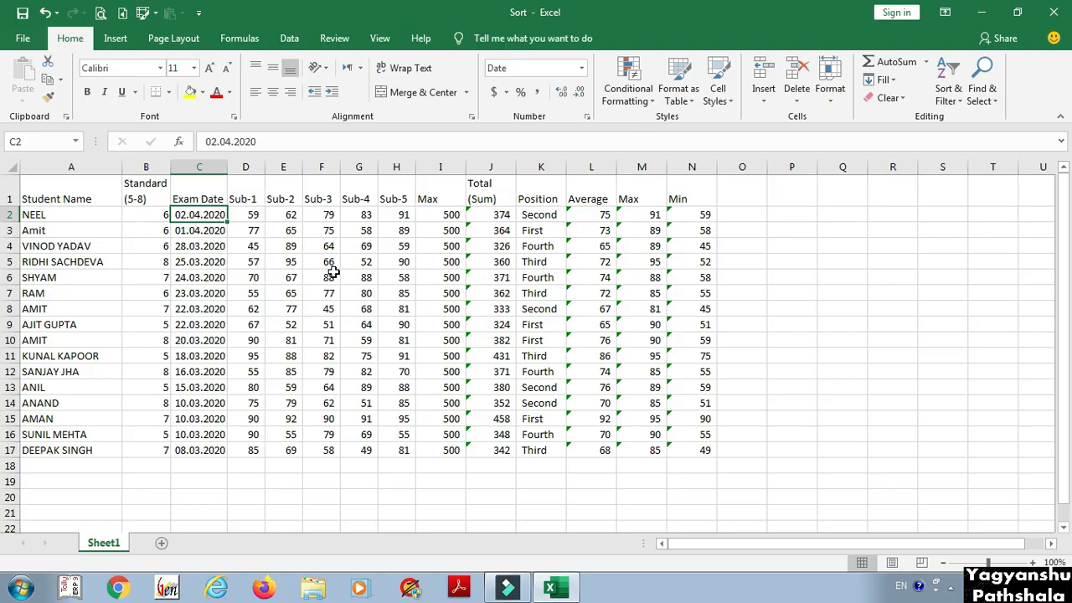
# Sort the table by the Position column from A to Z.
pyautogui.click(534, 215)
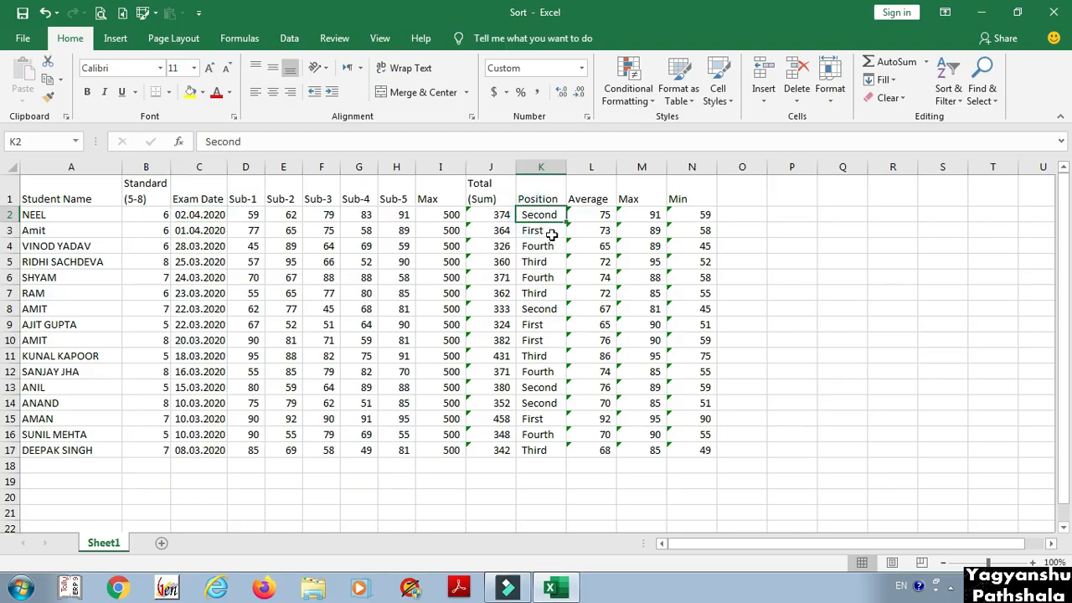
pyautogui.click(946, 88)
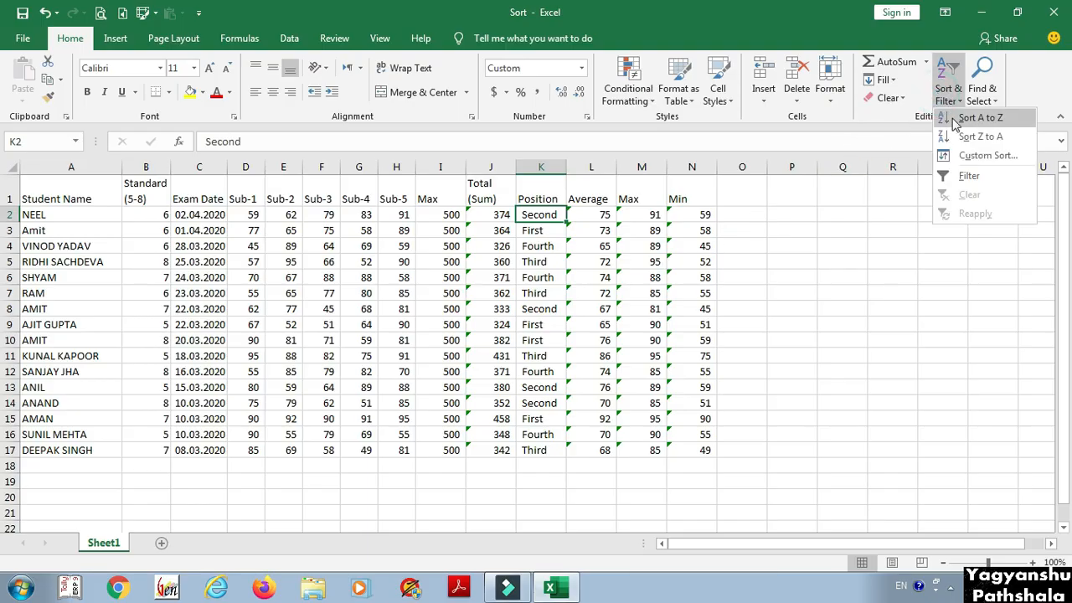
pyautogui.click(980, 118)
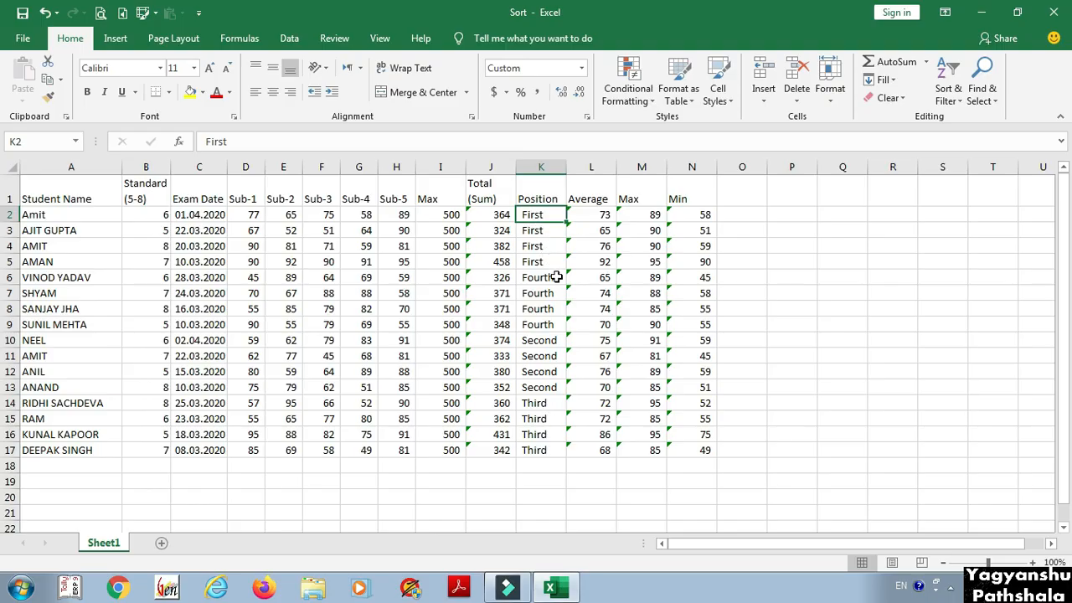
# Start a custom sort of the table, look through the available columns and choose Position as the sort column.
pyautogui.click(947, 88)
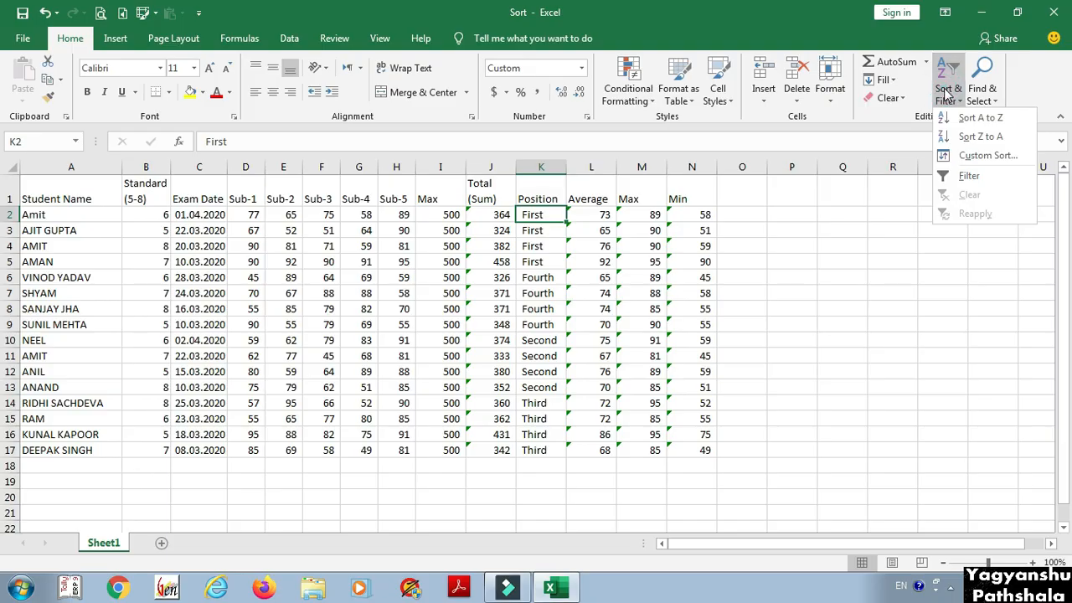
pyautogui.click(978, 157)
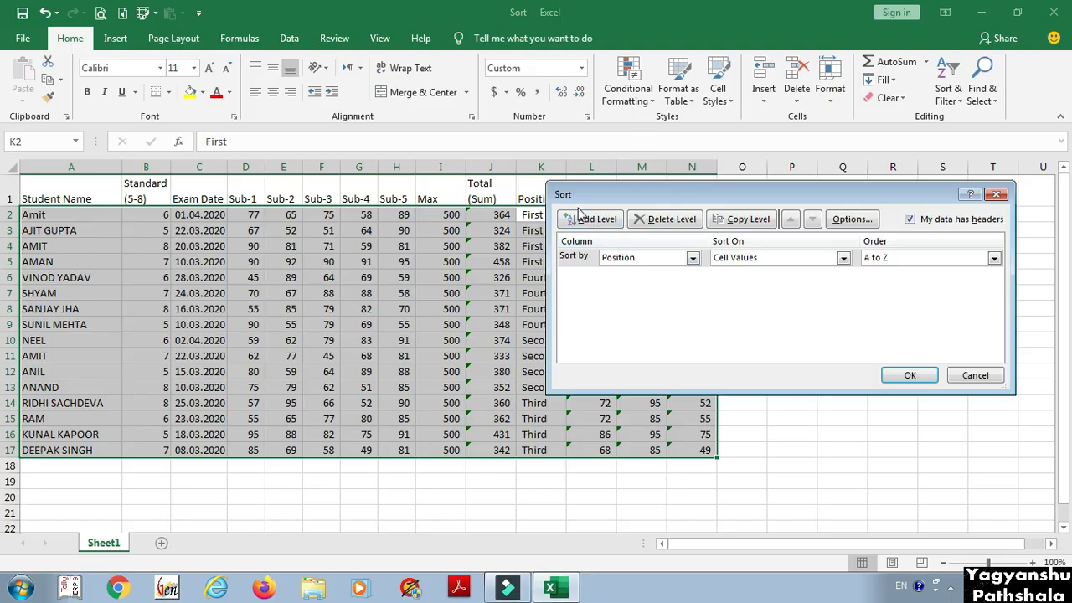
pyautogui.click(624, 259)
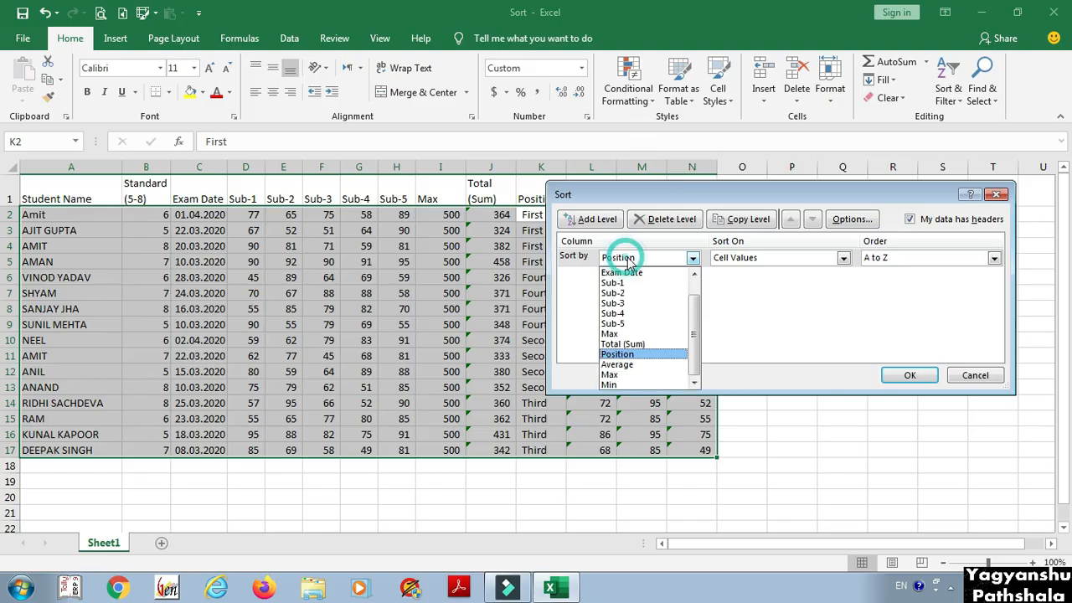
pyautogui.click(628, 259)
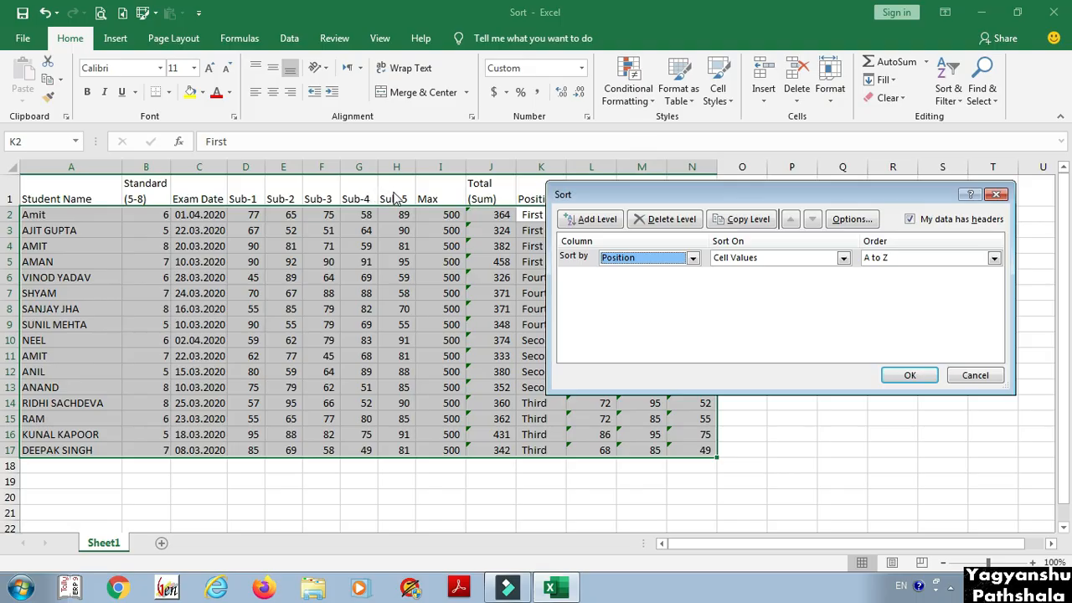
pyautogui.click(692, 257)
pyautogui.moveTo(694, 326); pyautogui.dragTo(699, 323)
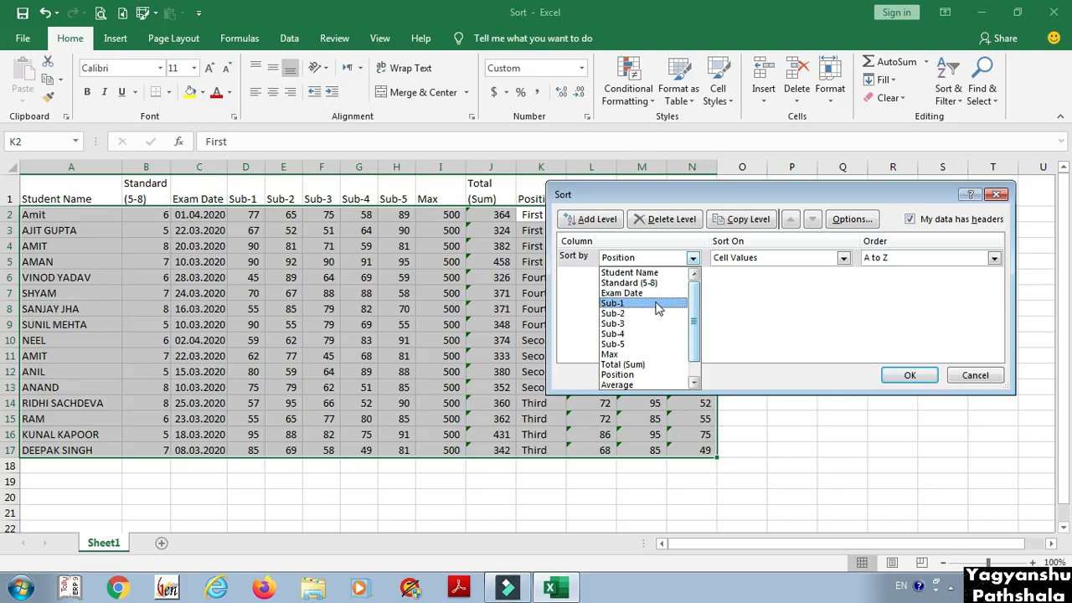
pyautogui.scroll(-1, 657, 308)
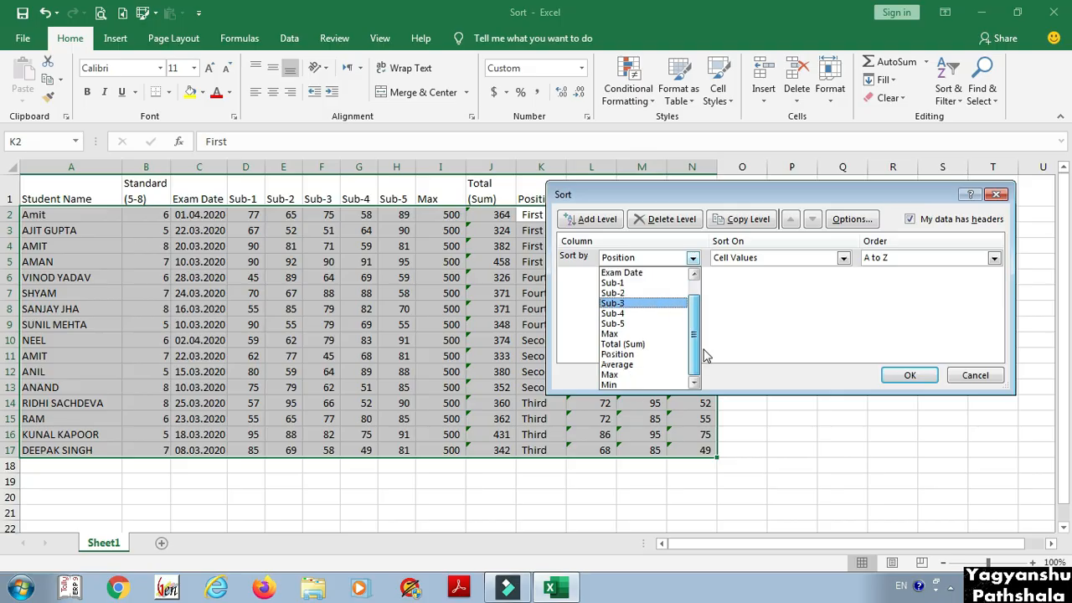
pyautogui.click(641, 354)
# Review what the custom sort can be based on and select Cell Values for the Position level.
pyautogui.click(765, 260)
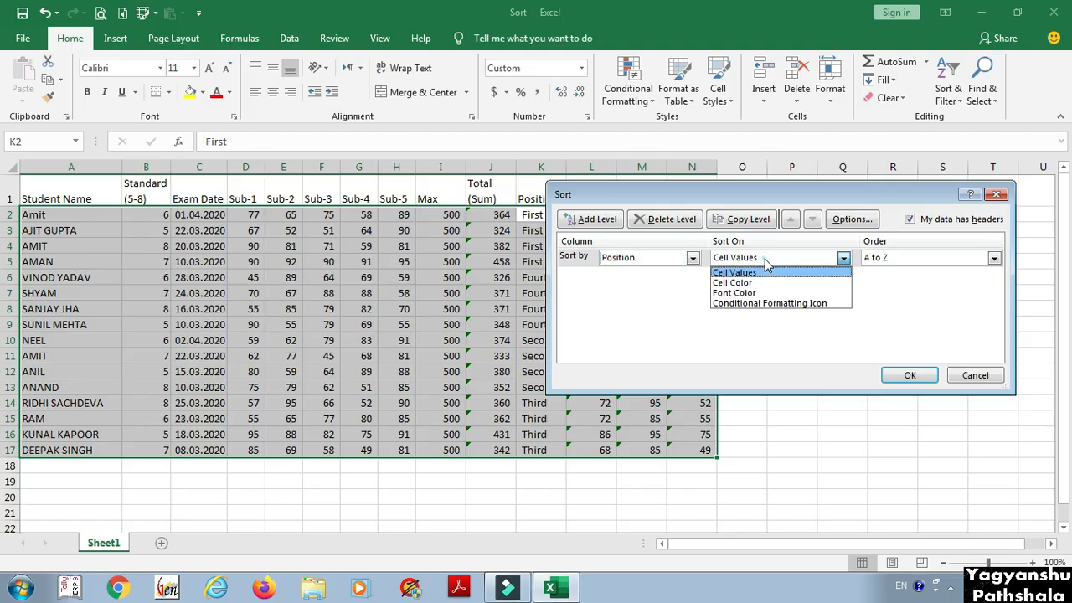
pyautogui.click(765, 260)
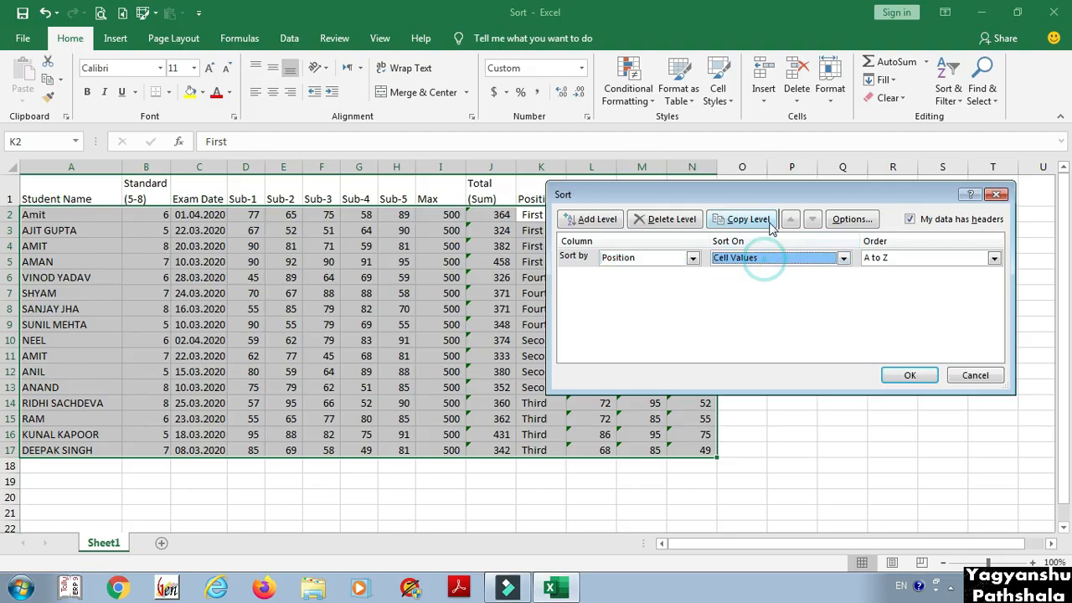
pyautogui.moveTo(762, 195); pyautogui.dragTo(790, 222)
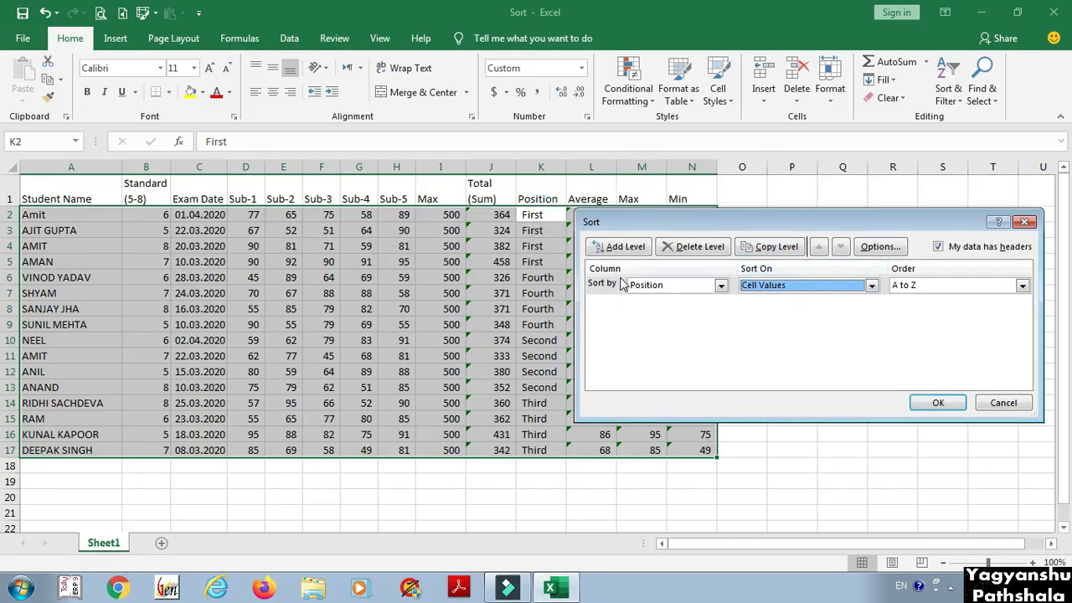
pyautogui.click(761, 287)
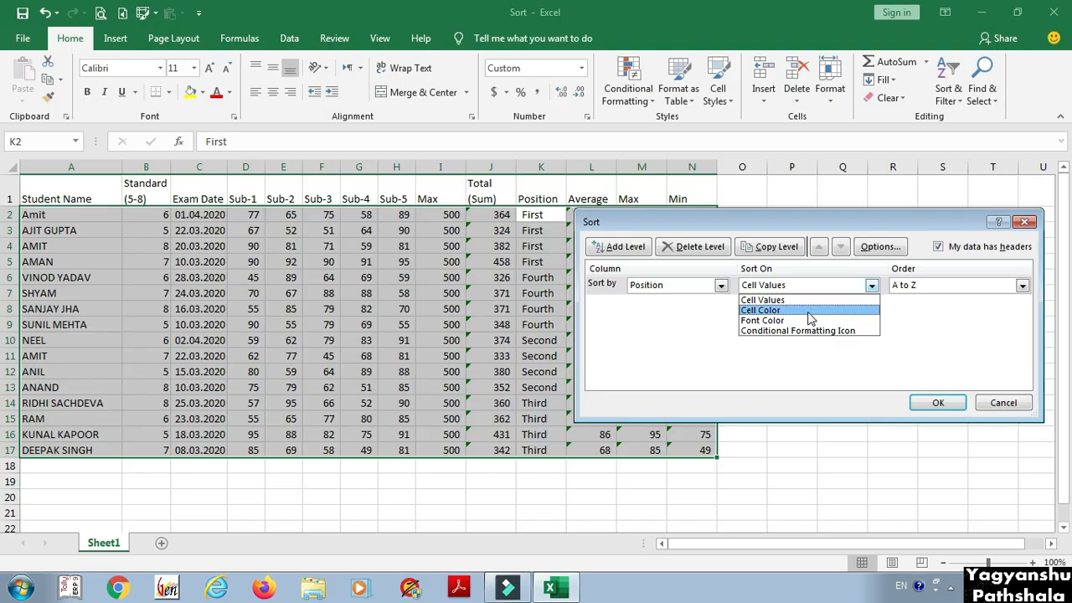
pyautogui.click(801, 302)
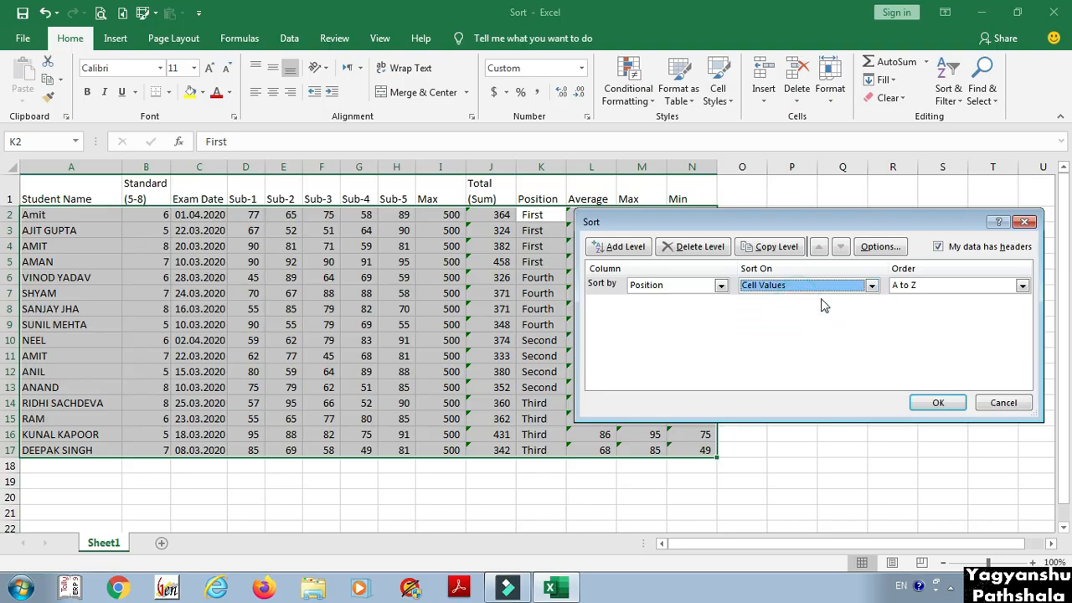
# Set the Position level's order to Z to A and apply the custom sort.
pyautogui.click(933, 287)
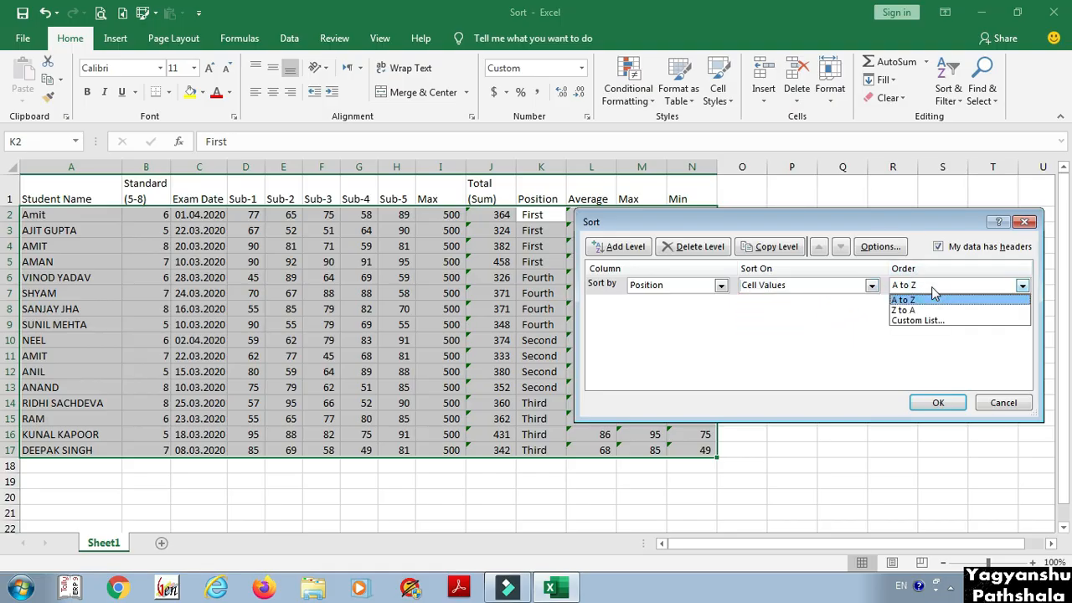
pyautogui.click(922, 300)
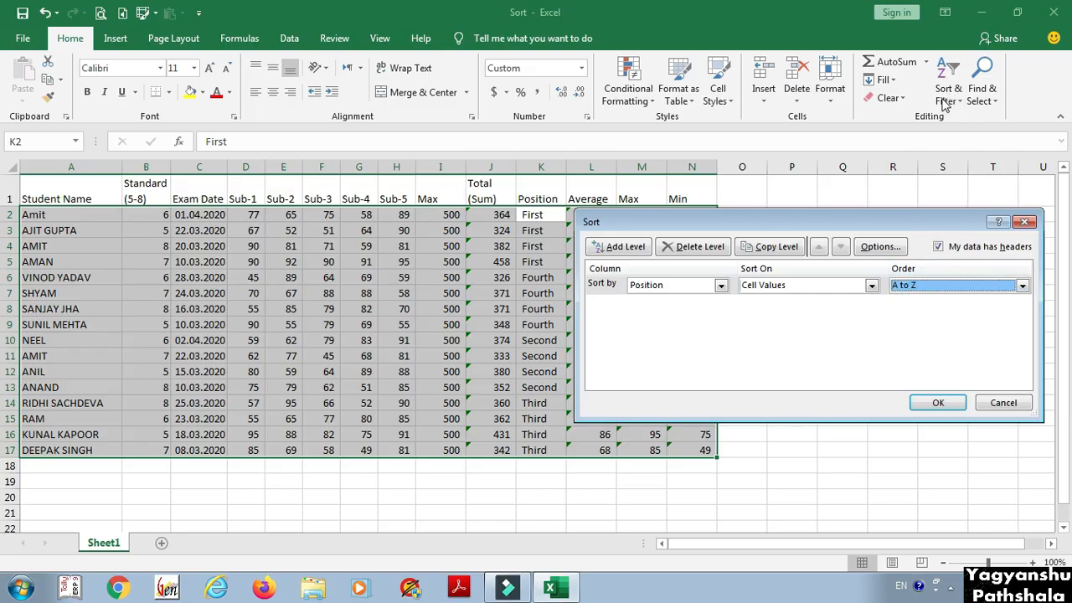
pyautogui.click(937, 289)
pyautogui.click(924, 310)
pyautogui.click(934, 403)
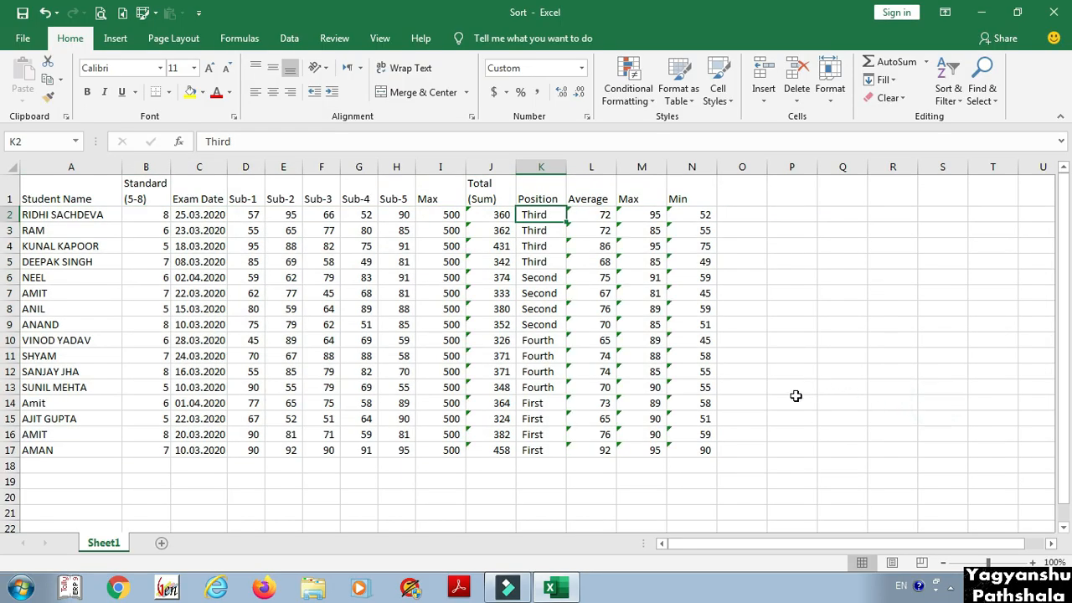
# Create a custom list with the entries First, Second, Third, Fourth for the Position level of the custom sort.
pyautogui.click(952, 98)
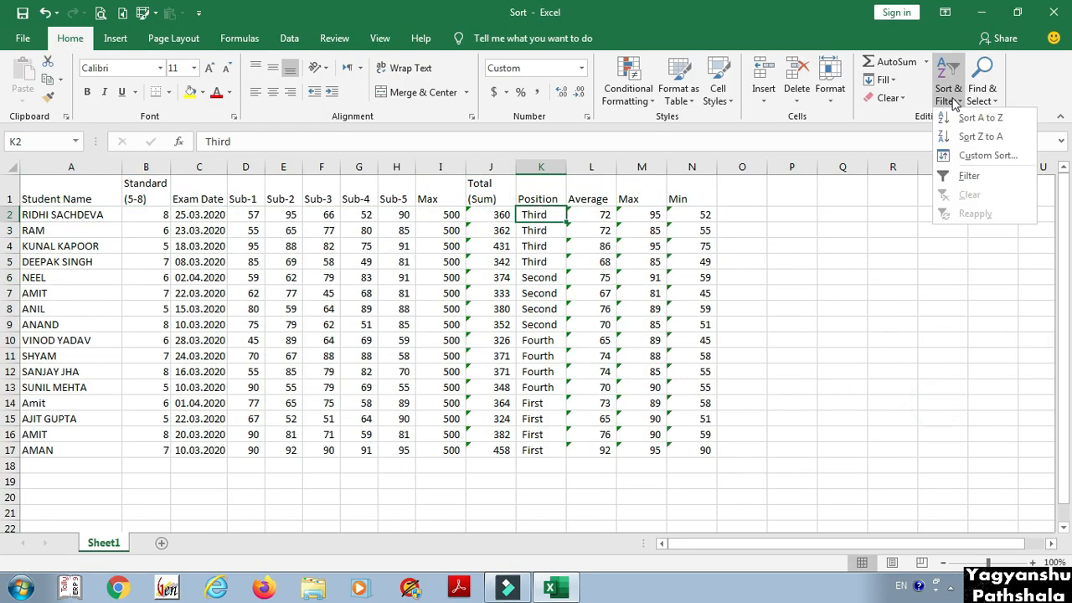
pyautogui.click(976, 156)
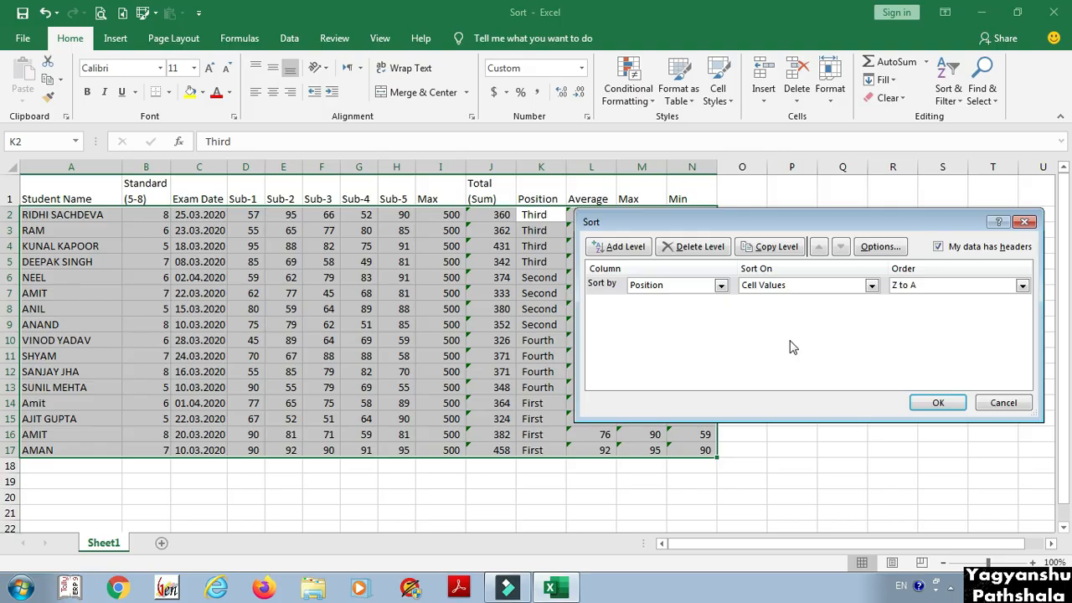
pyautogui.click(1022, 285)
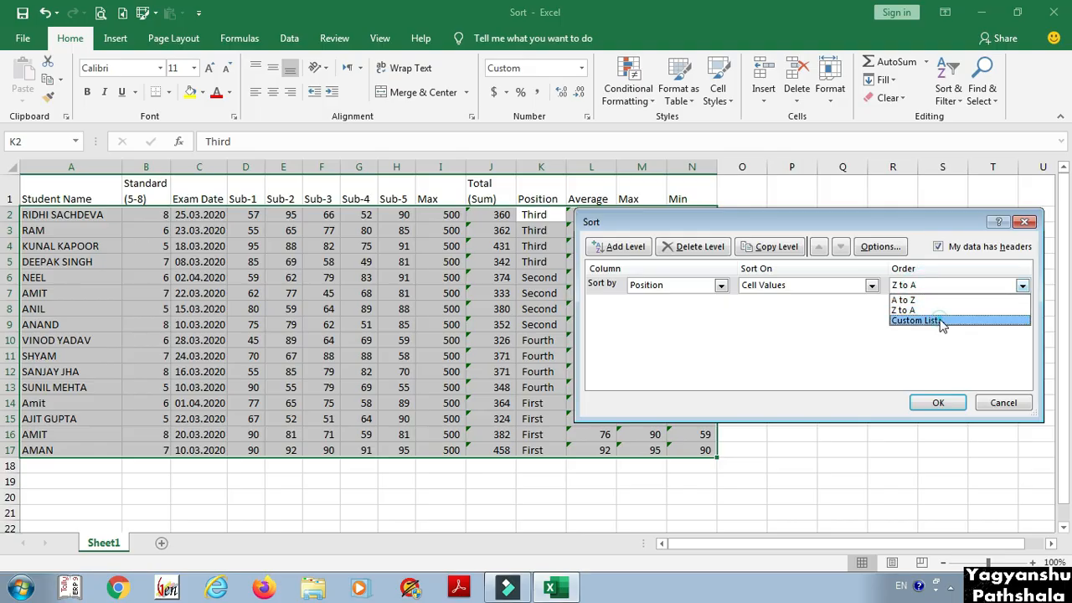
pyautogui.click(918, 321)
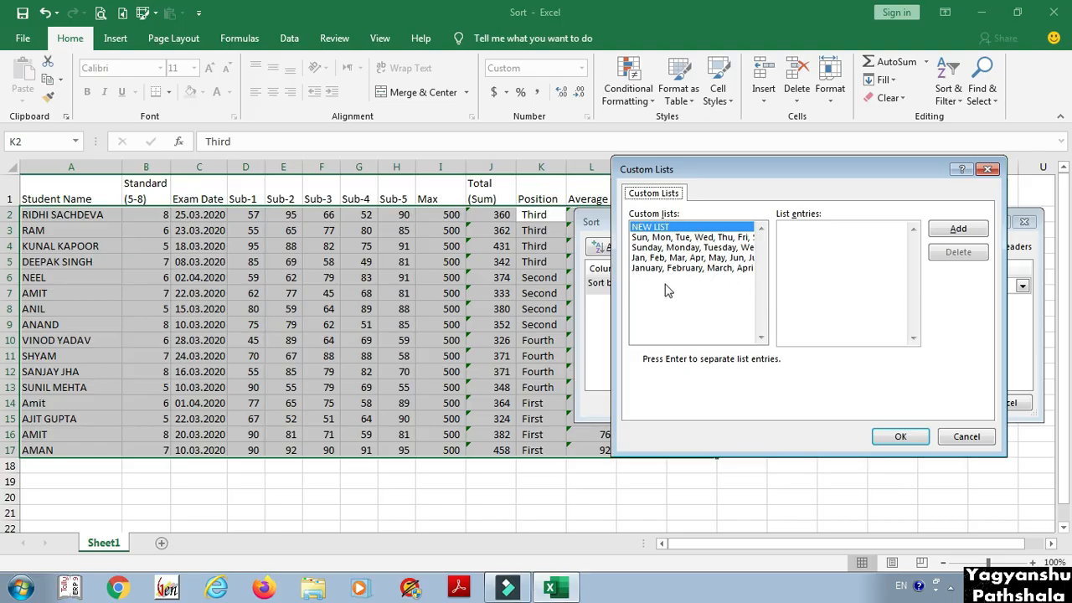
pyautogui.click(656, 226)
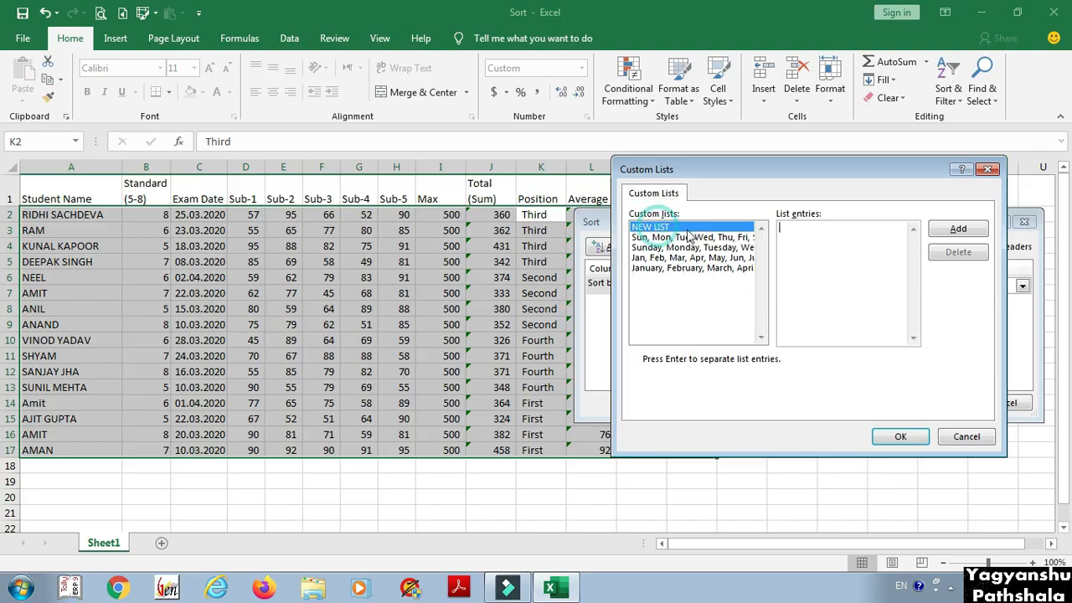
pyautogui.click(797, 229)
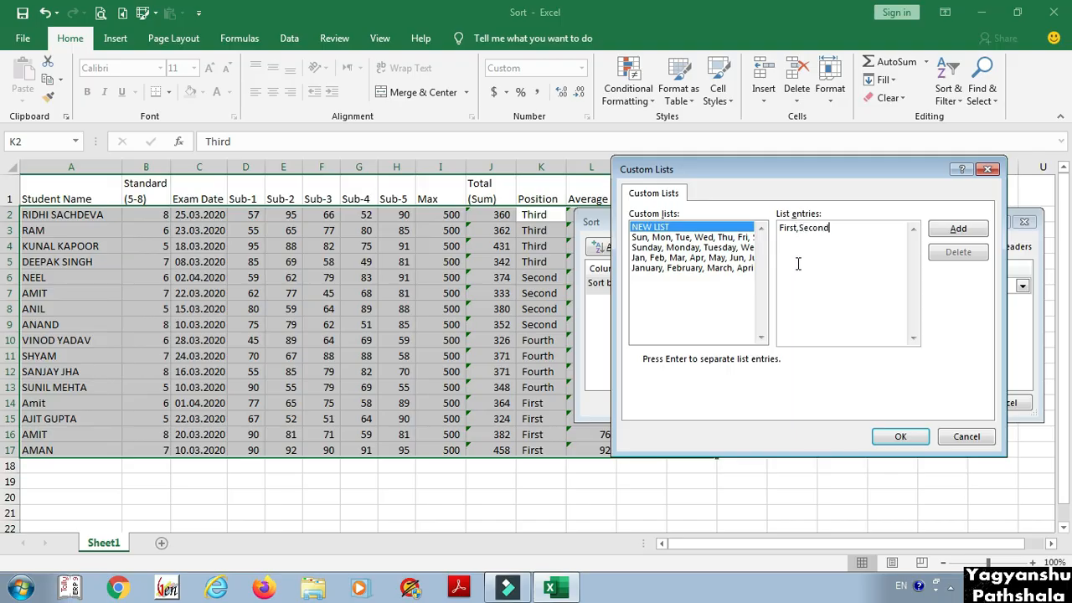
pyautogui.write('Third,Fourth')
pyautogui.click(961, 233)
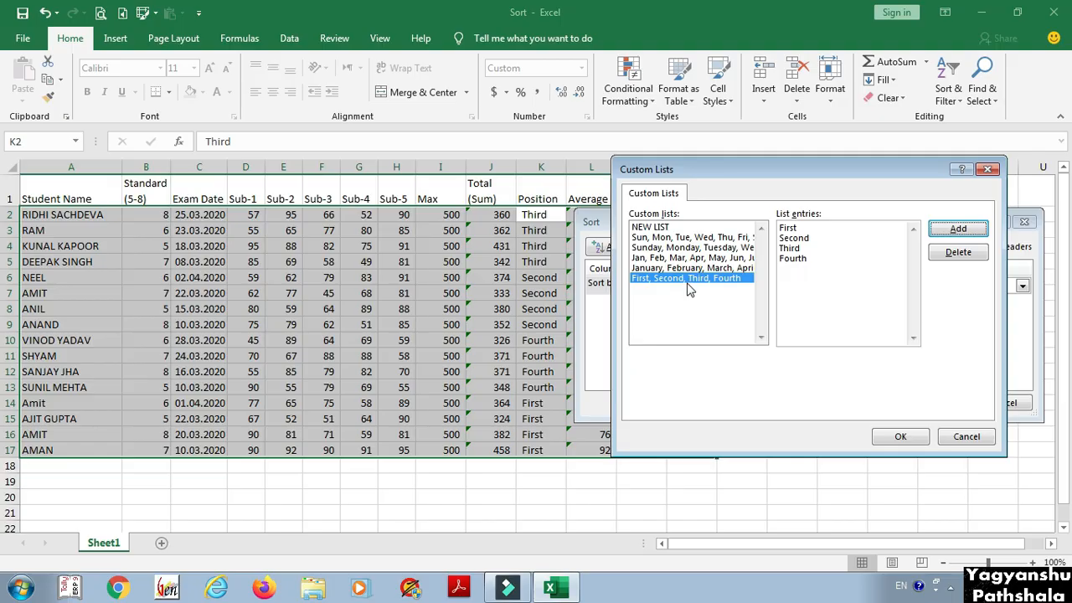
pyautogui.click(895, 437)
# Set the Position level's order to First, Second, Third, Fourth and apply the sort.
pyautogui.click(928, 285)
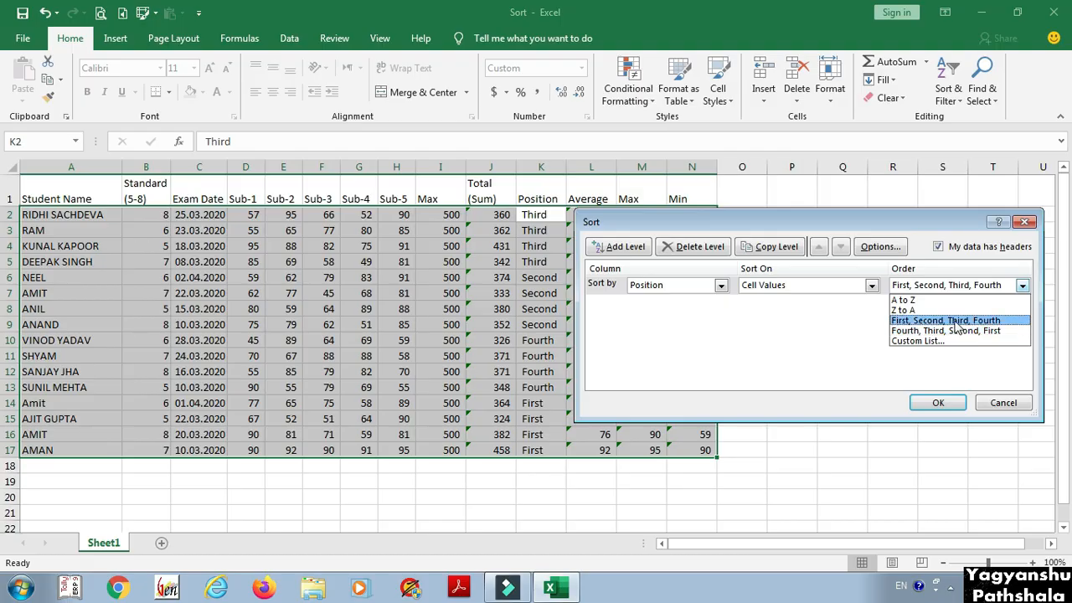
pyautogui.click(955, 320)
pyautogui.click(938, 402)
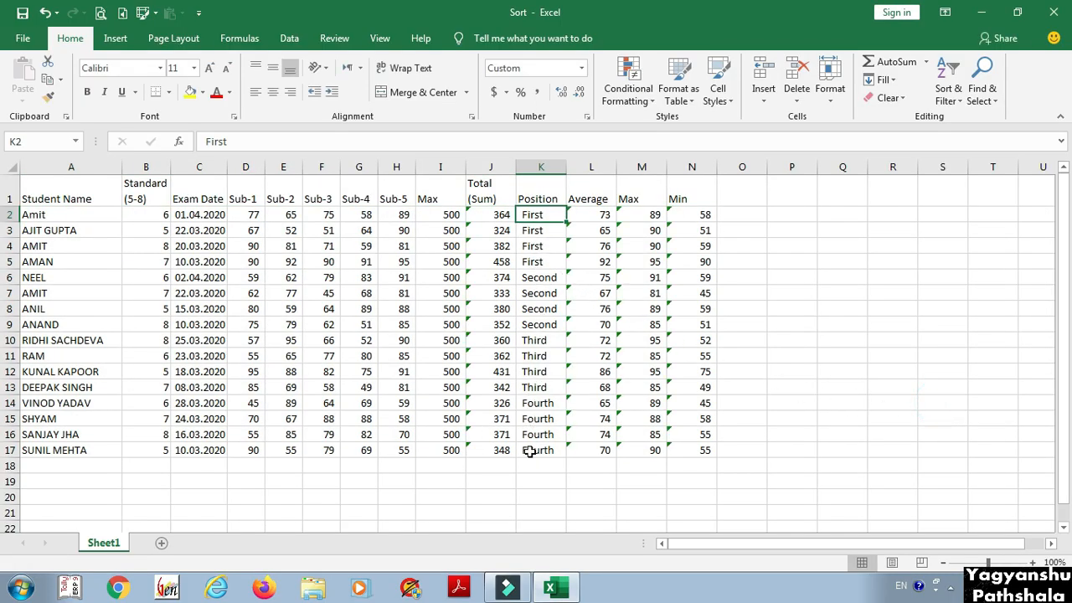
# Custom sort the table by Position in the order Fourth, Third, Second, First.
pyautogui.click(949, 92)
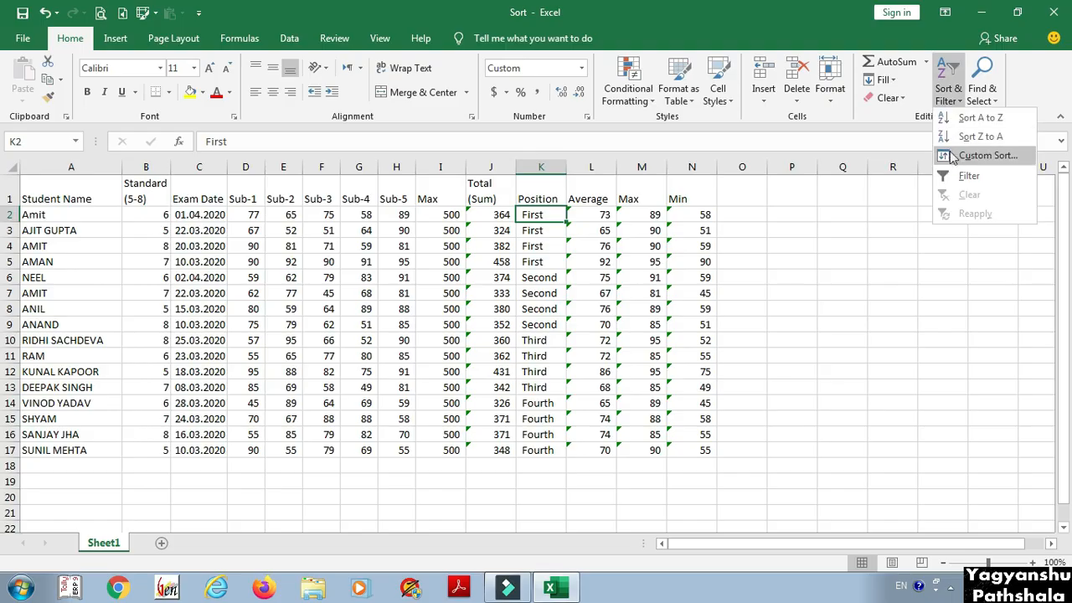
pyautogui.click(955, 154)
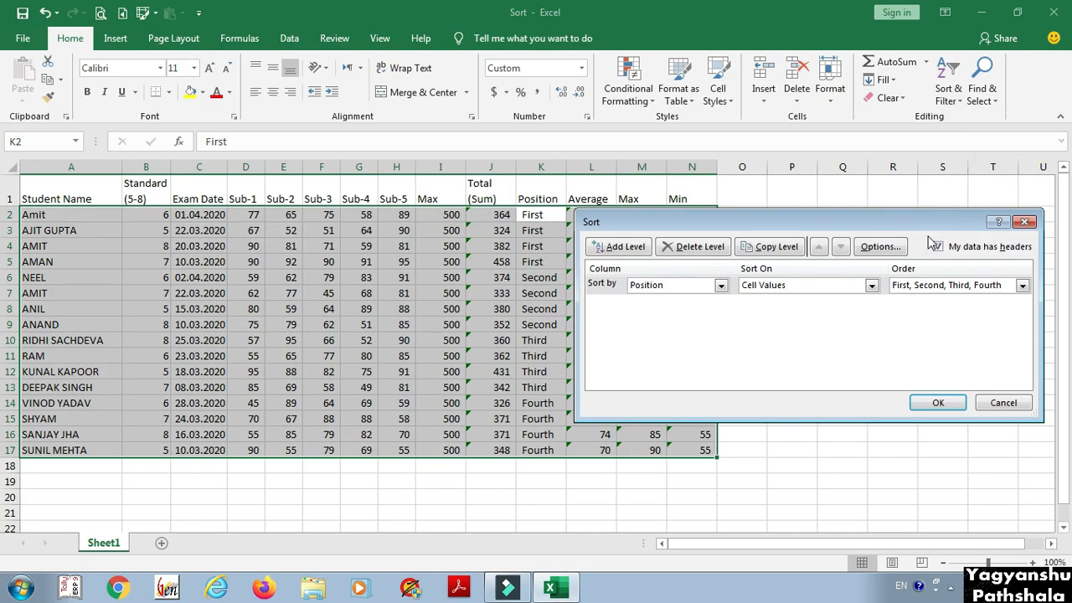
pyautogui.click(930, 286)
pyautogui.click(920, 332)
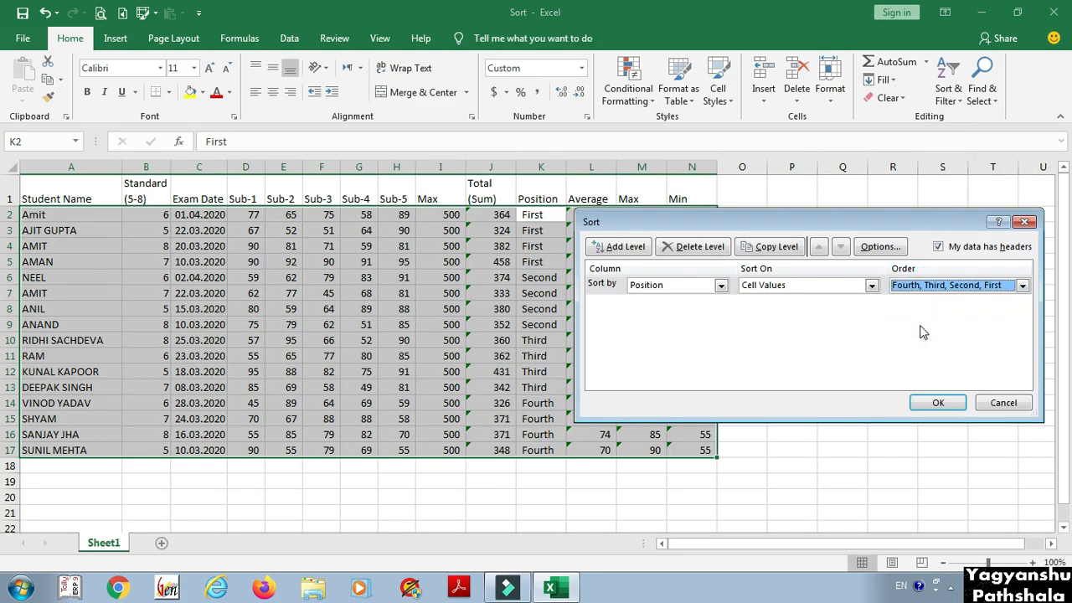
pyautogui.click(936, 403)
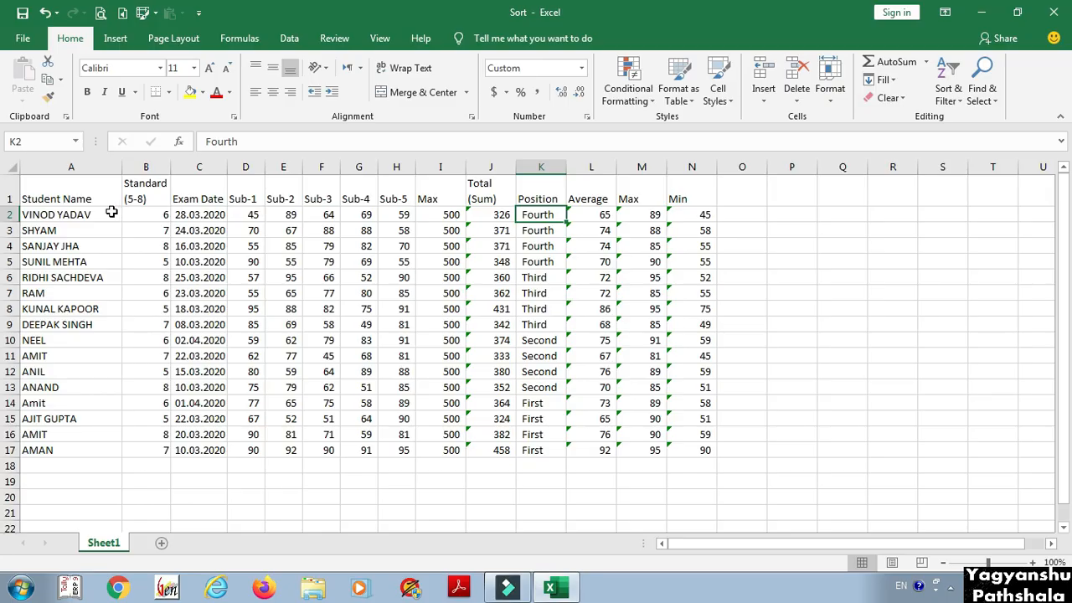
# Apply the green-yellow-red color scale to the Standard (5-8) values in B2:B17.
pyautogui.moveTo(146, 214); pyautogui.dragTo(159, 448)
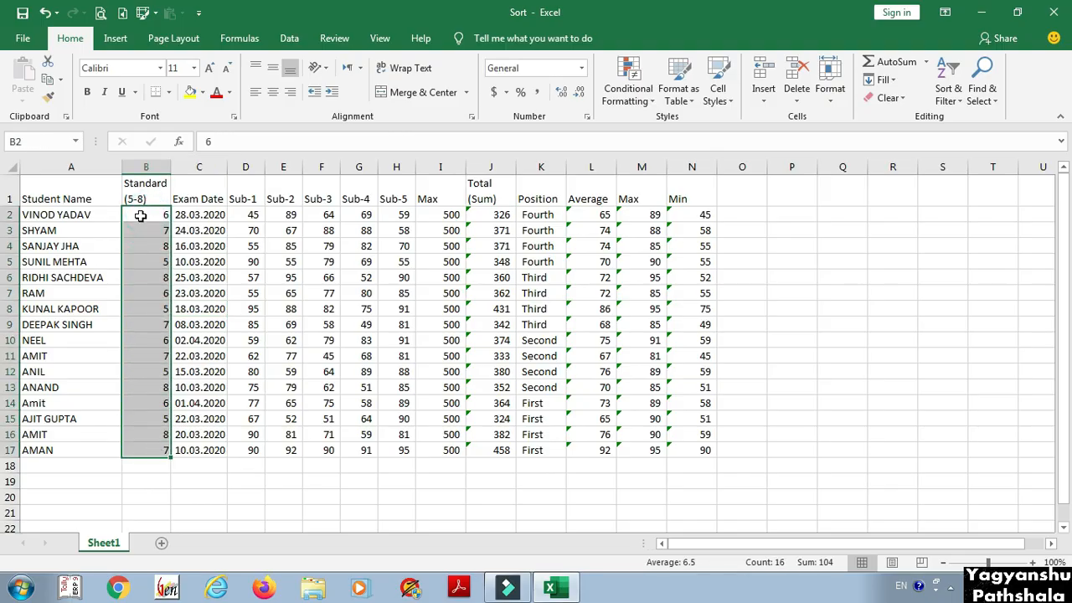
pyautogui.click(628, 90)
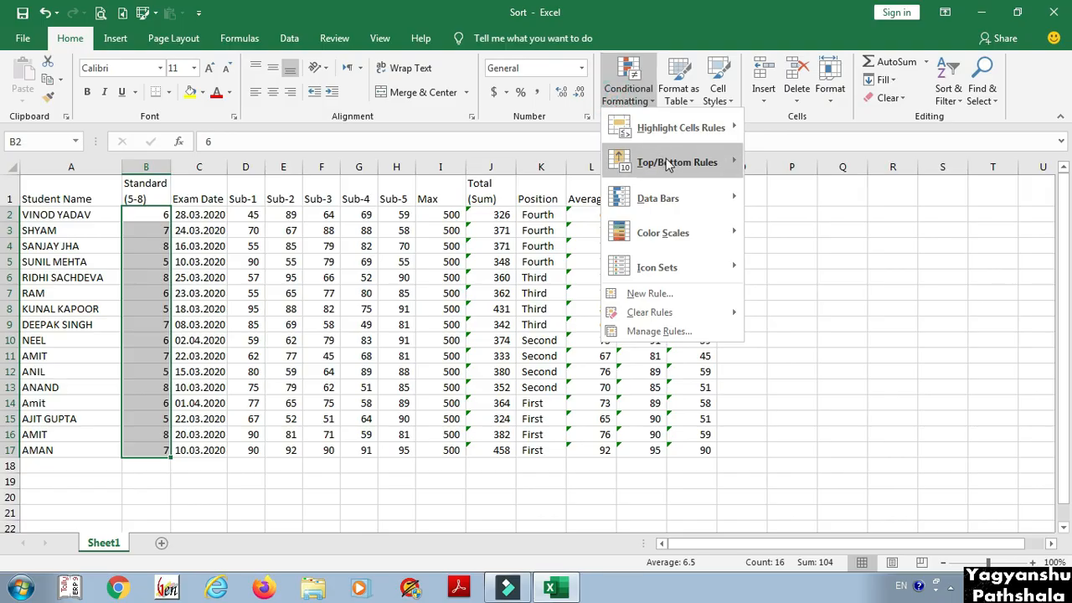
pyautogui.moveTo(692, 248)
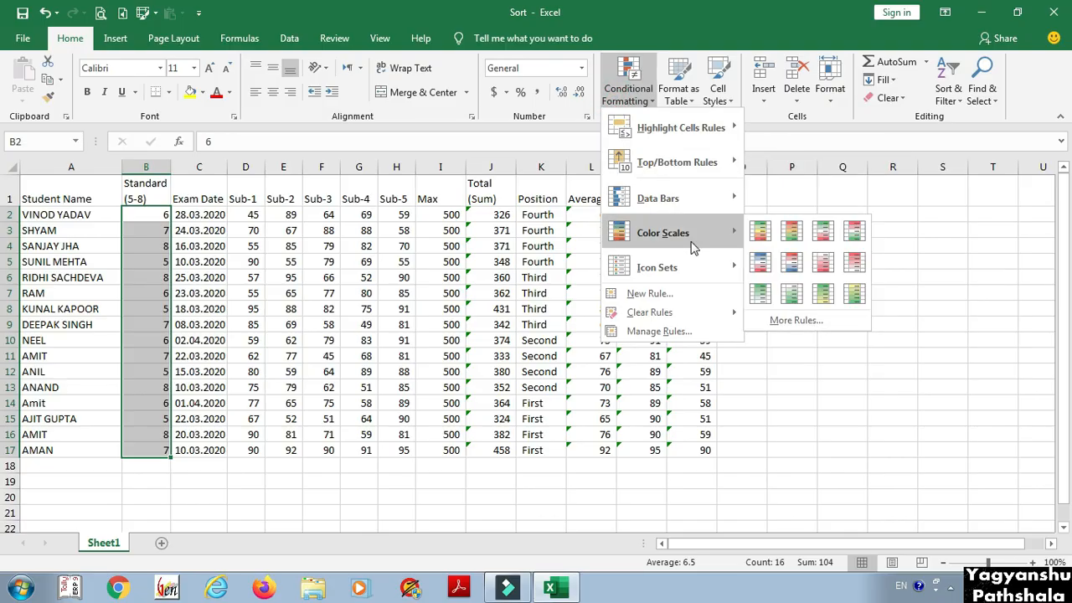
pyautogui.click(759, 238)
pyautogui.click(277, 314)
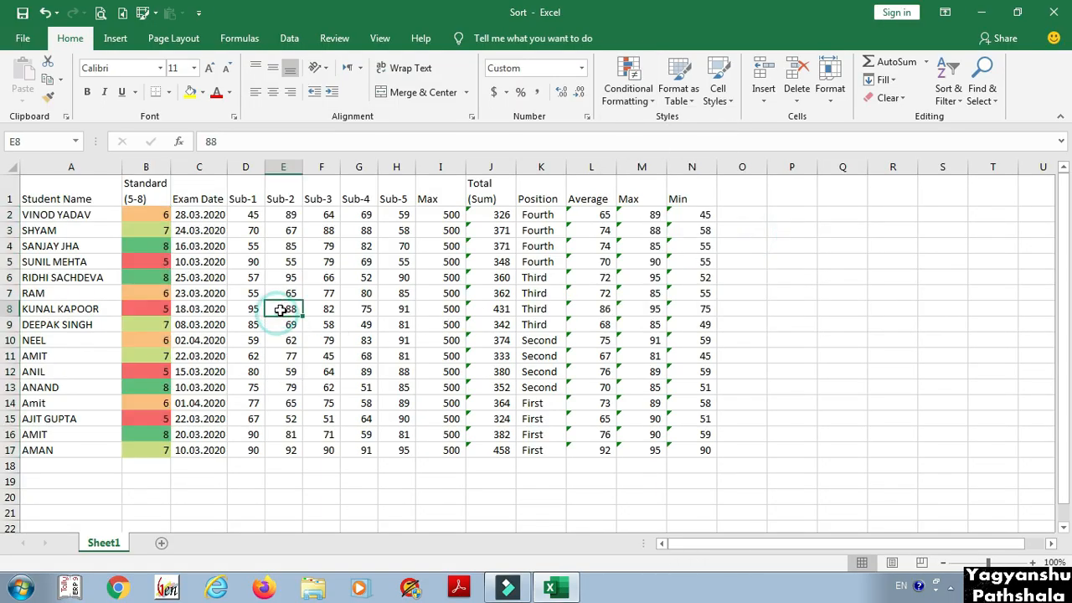
# Set the font color of the student names in A4:A8 to red.
pyautogui.moveTo(70, 245); pyautogui.dragTo(84, 309)
pyautogui.click(203, 93)
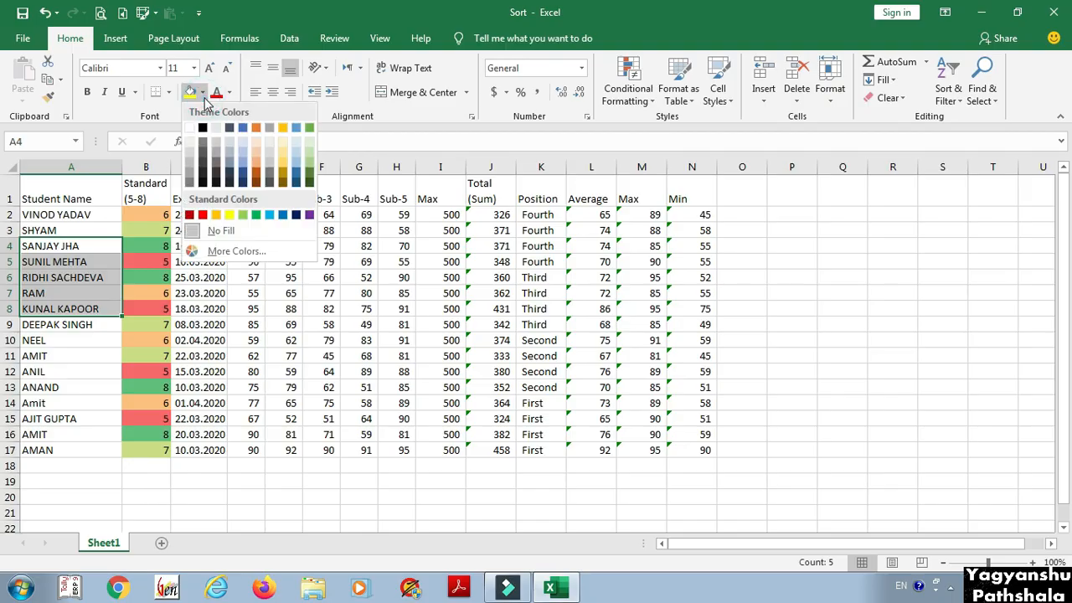
pyautogui.click(229, 93)
pyautogui.click(230, 235)
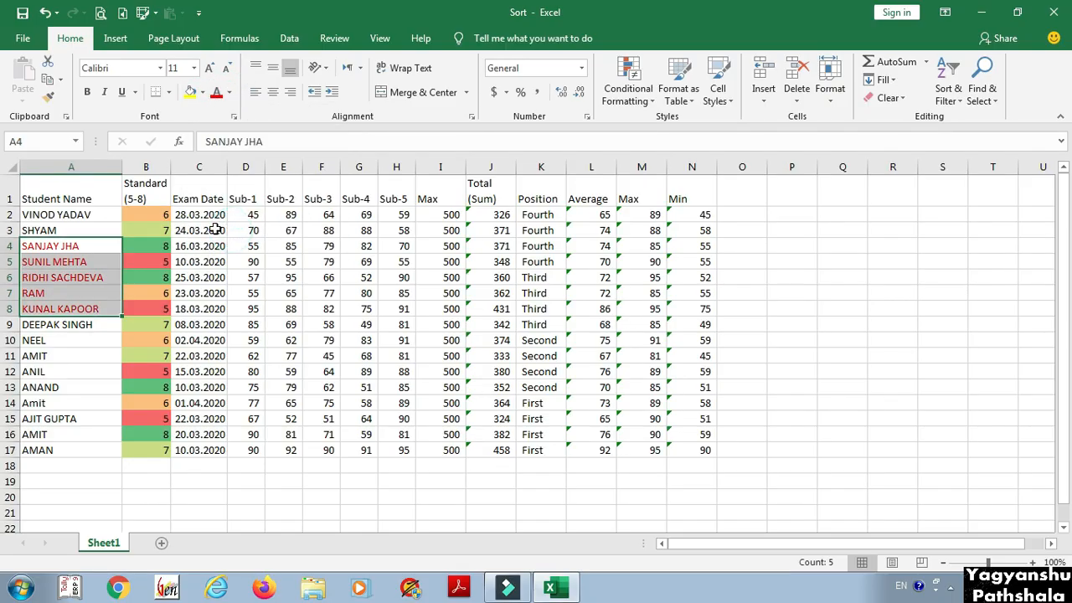
pyautogui.click(211, 257)
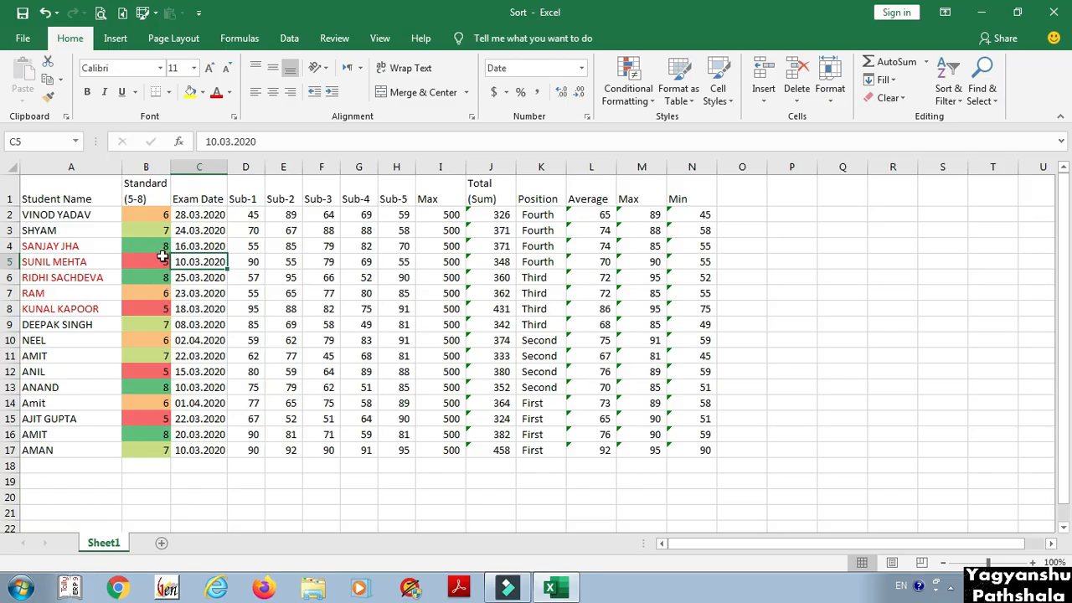
# Start a custom sort of the table by the Standard (5-8) column, based on Cell Color.
pyautogui.click(70, 220)
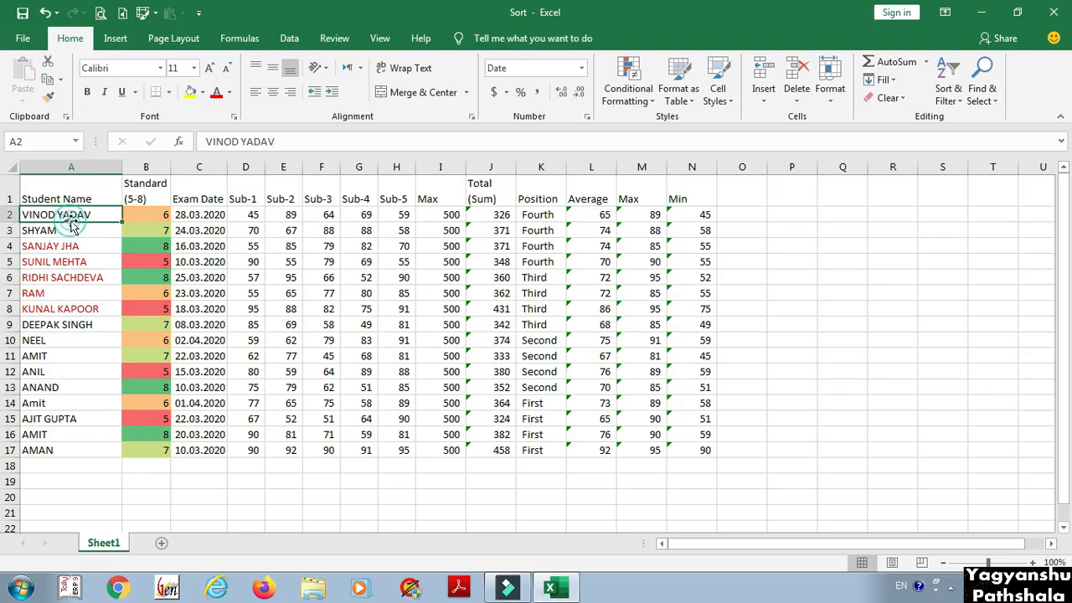
pyautogui.click(948, 83)
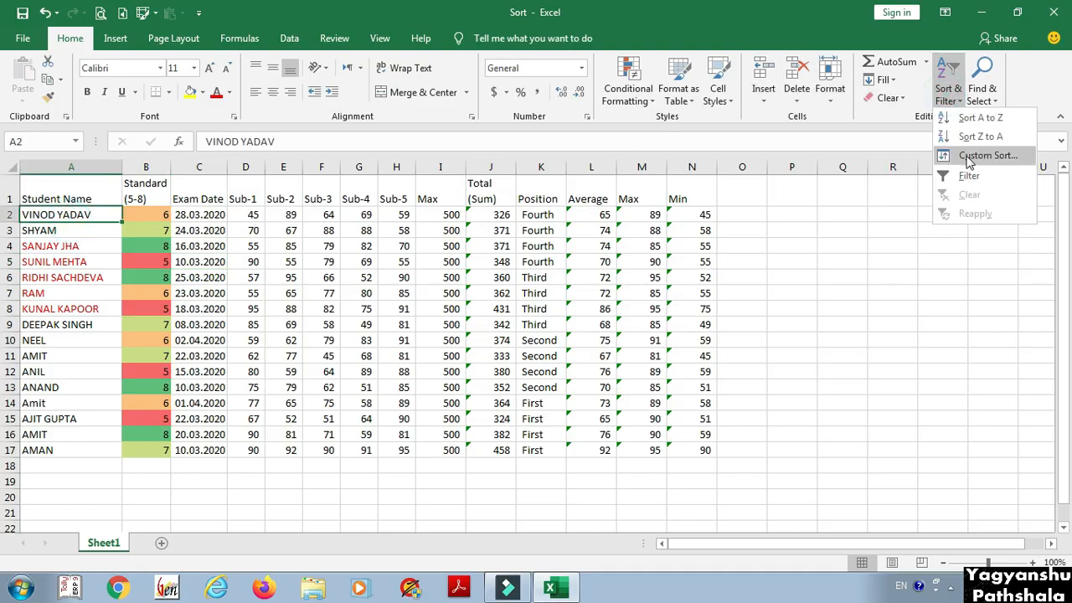
pyautogui.click(969, 157)
pyautogui.click(683, 286)
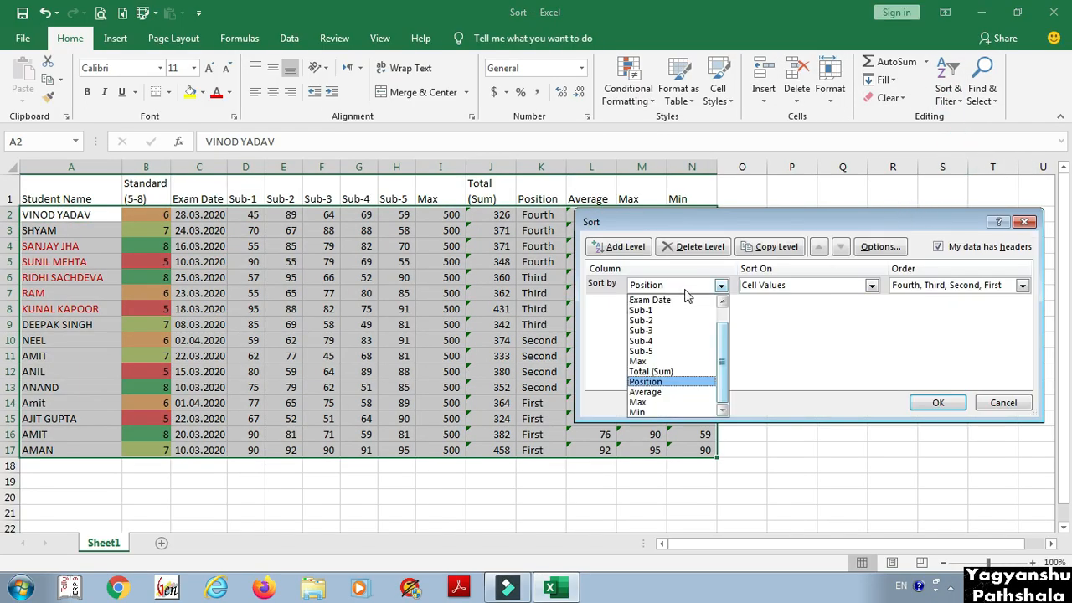
pyautogui.click(730, 350)
pyautogui.click(696, 286)
pyautogui.scroll(2, 726, 345)
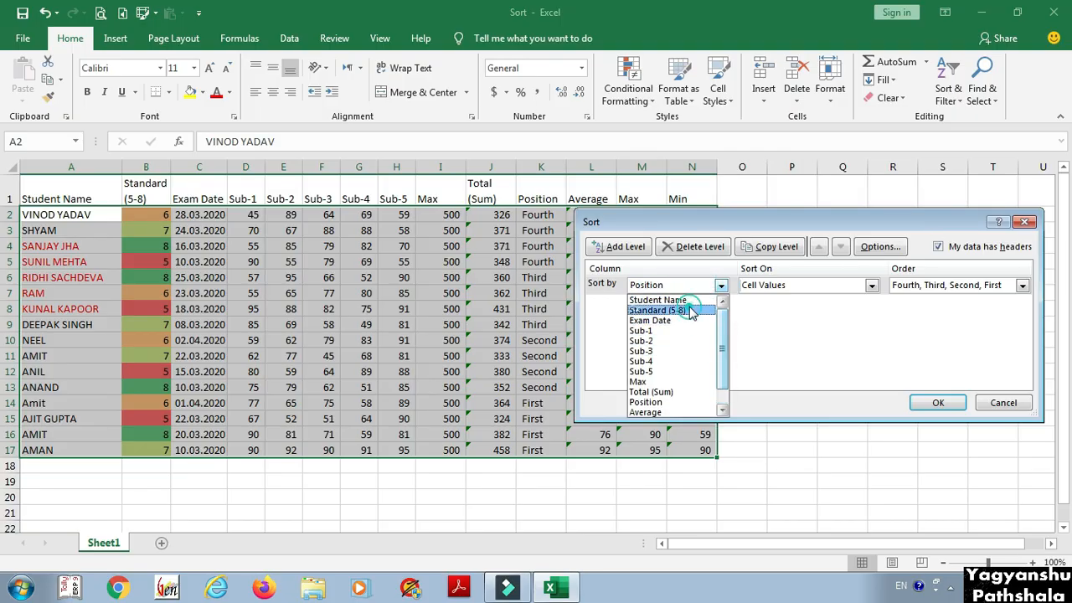
pyautogui.click(658, 310)
pyautogui.click(767, 286)
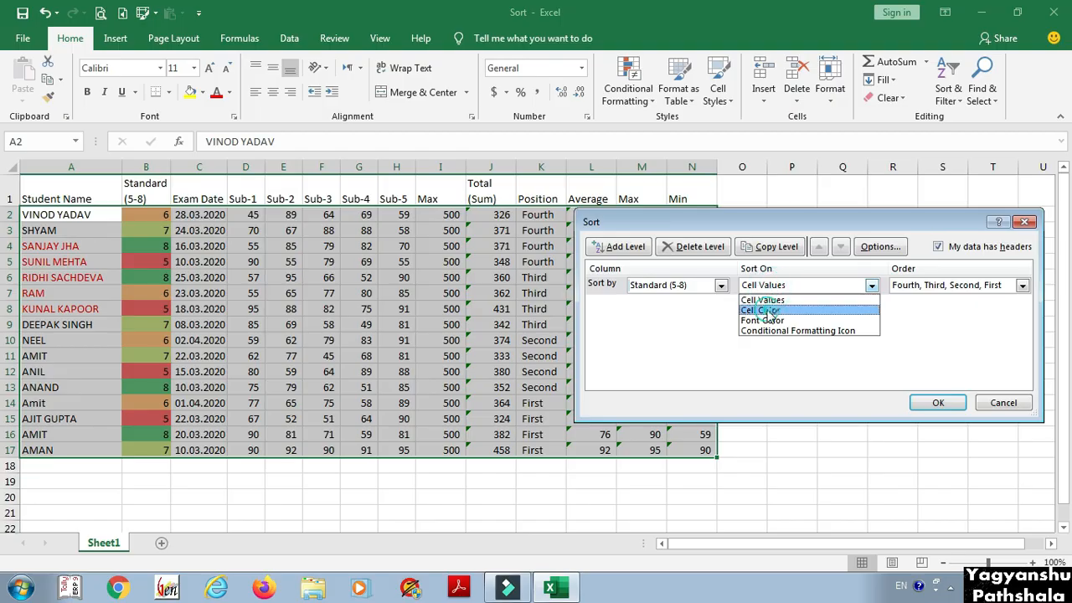
pyautogui.click(771, 301)
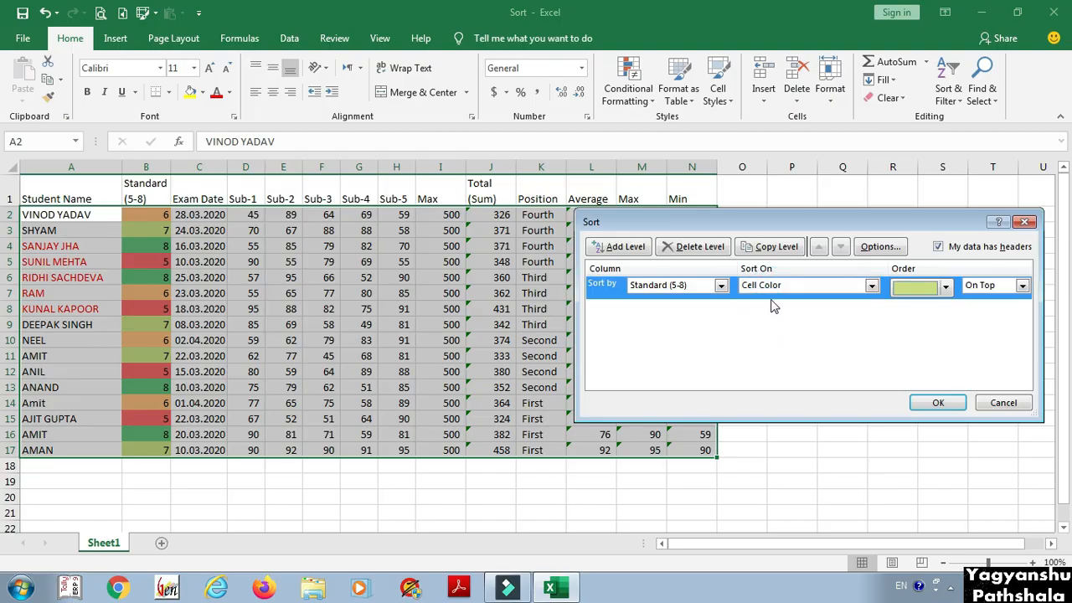
# Set the first sort level's order to the red cell color On Top.
pyautogui.click(946, 287)
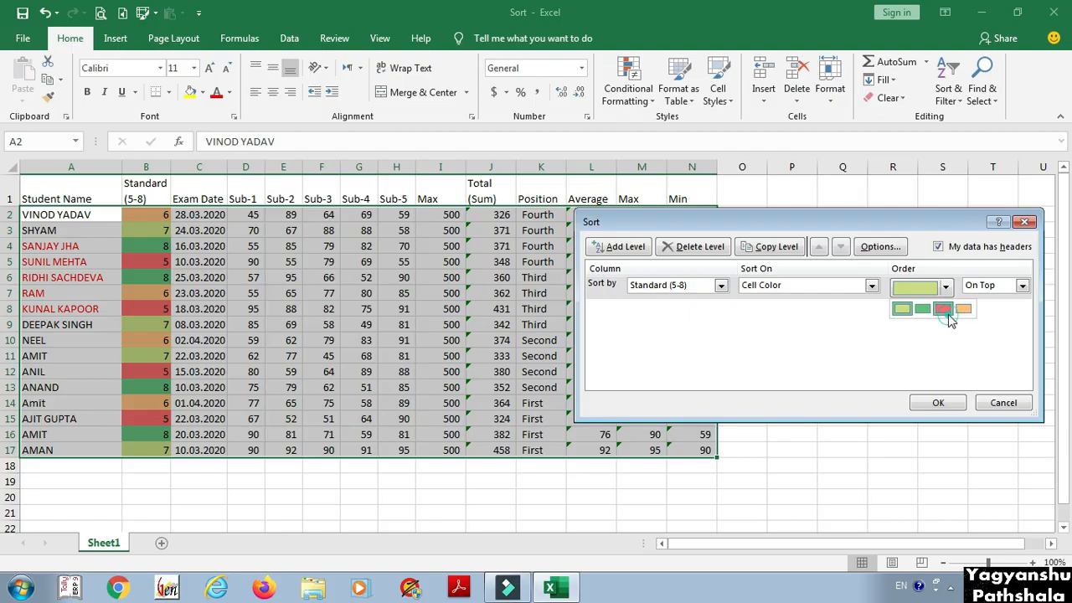
pyautogui.click(945, 310)
pyautogui.click(980, 292)
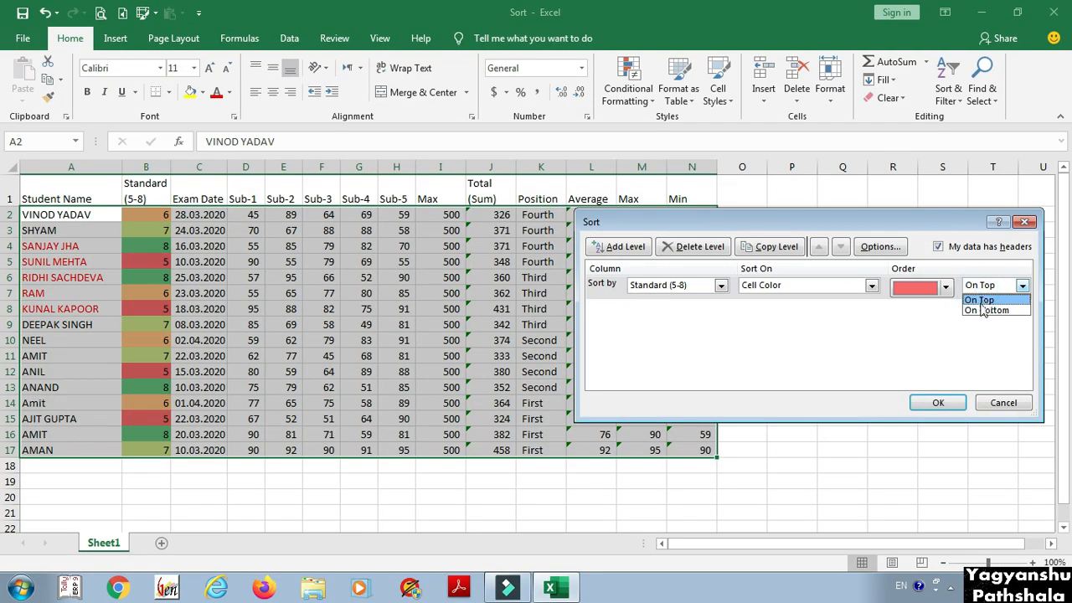
pyautogui.click(981, 301)
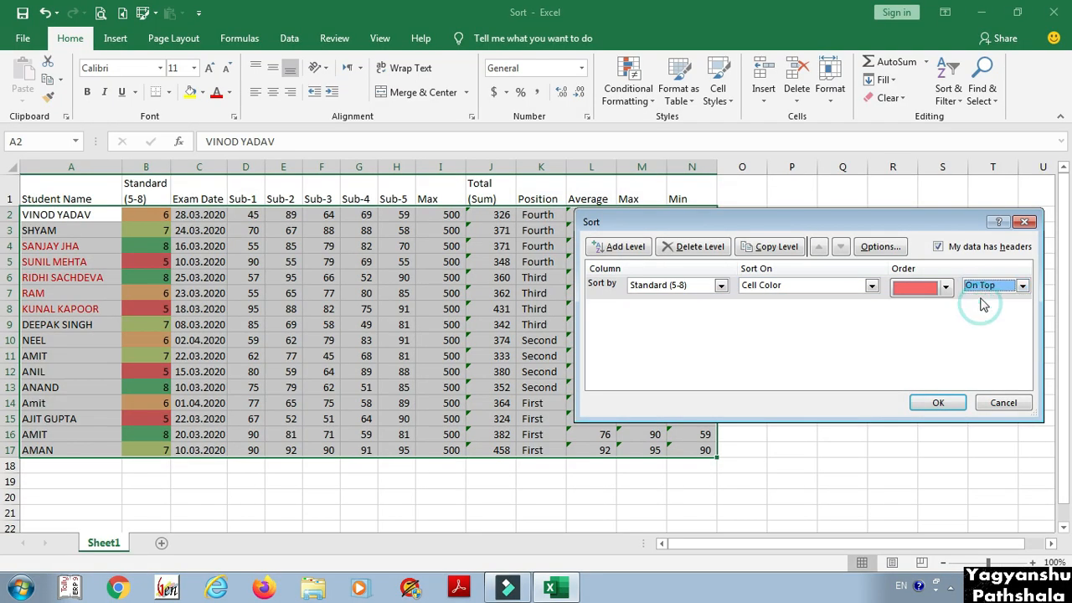
# Add a second sort level for the Standard (5-8) column, also based on Cell Color.
pyautogui.click(617, 249)
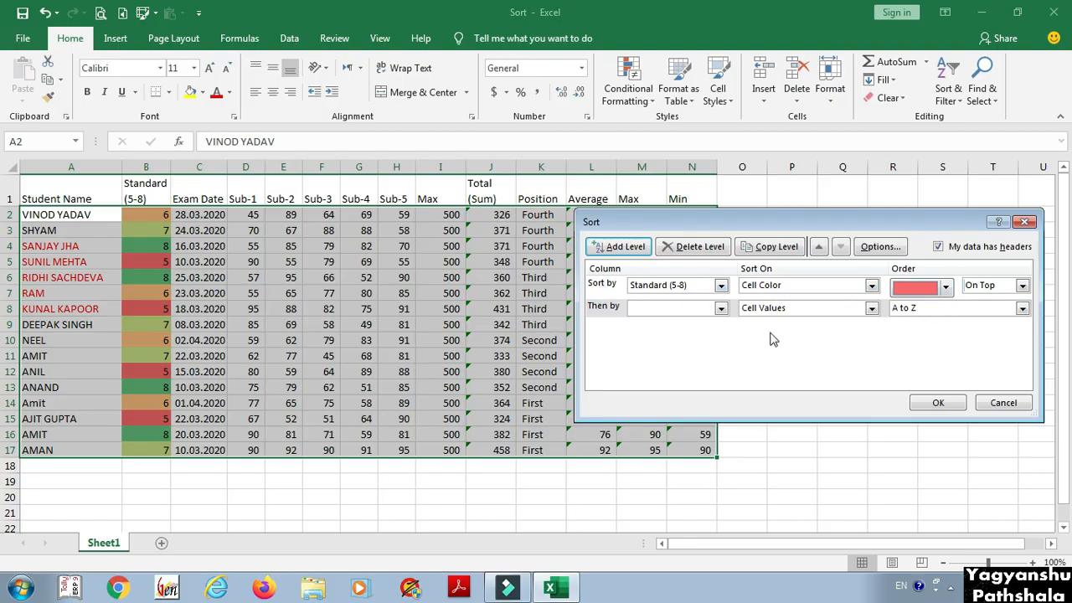
pyautogui.click(700, 308)
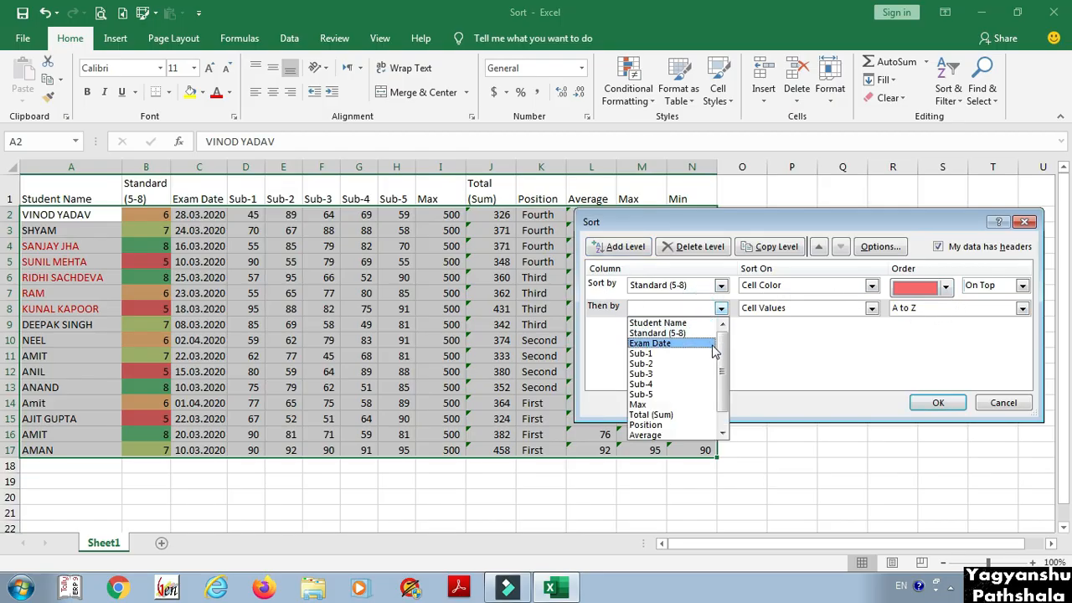
pyautogui.click(670, 333)
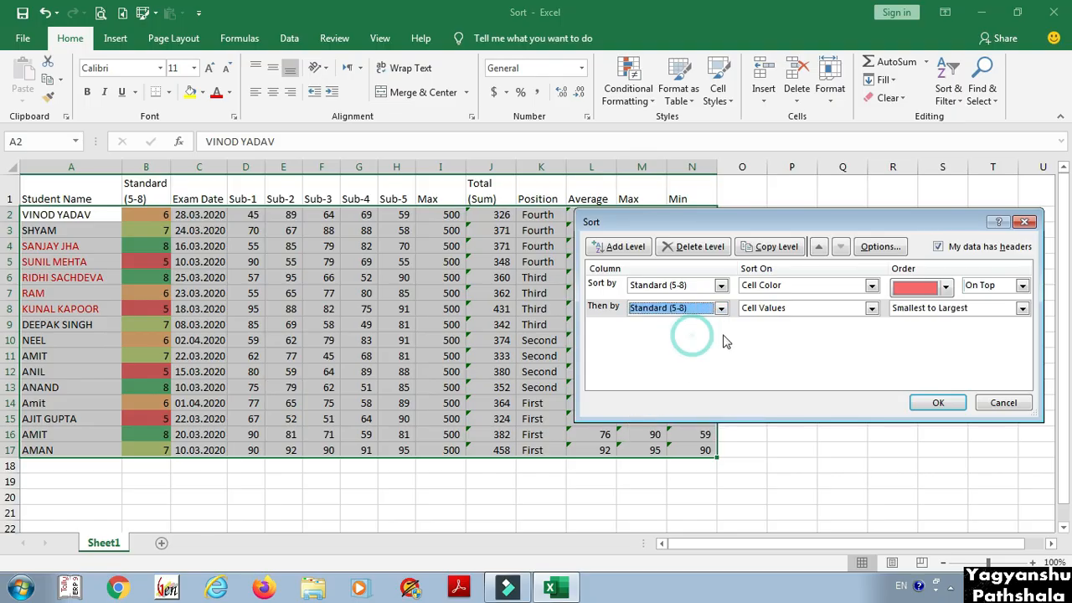
pyautogui.click(789, 308)
pyautogui.click(792, 333)
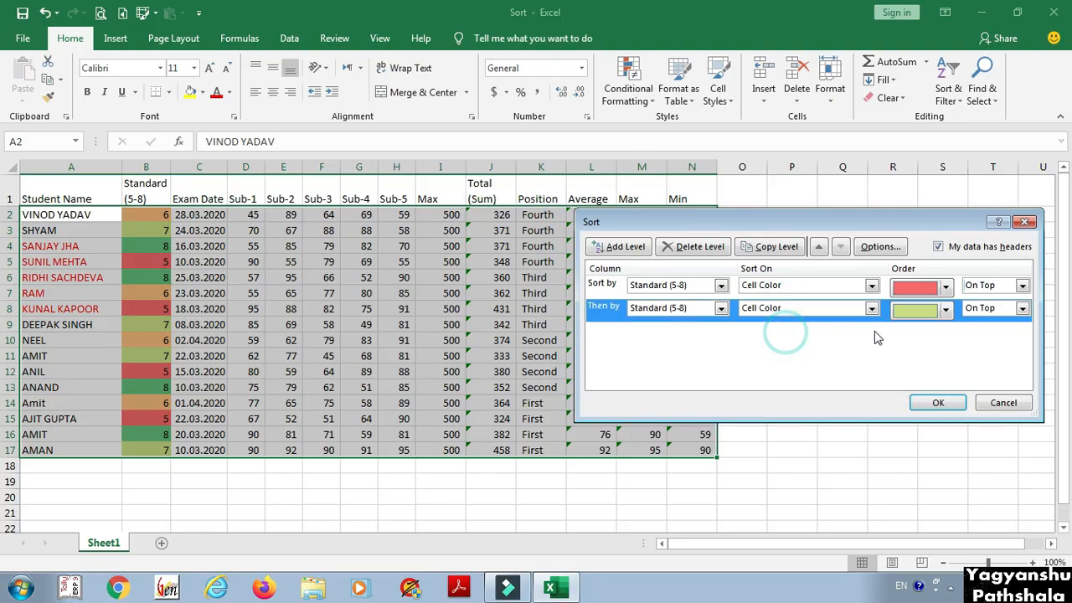
# Set the second level's order to the orange cell color On Bottom and apply the sort.
pyautogui.click(945, 310)
pyautogui.click(963, 331)
pyautogui.click(980, 308)
pyautogui.click(984, 333)
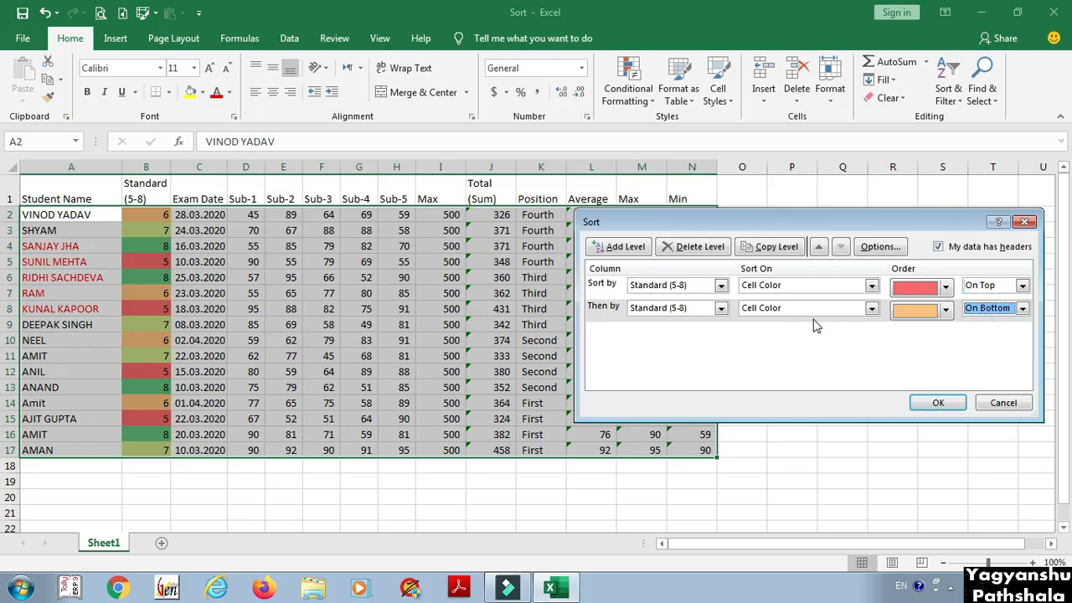
pyautogui.click(936, 402)
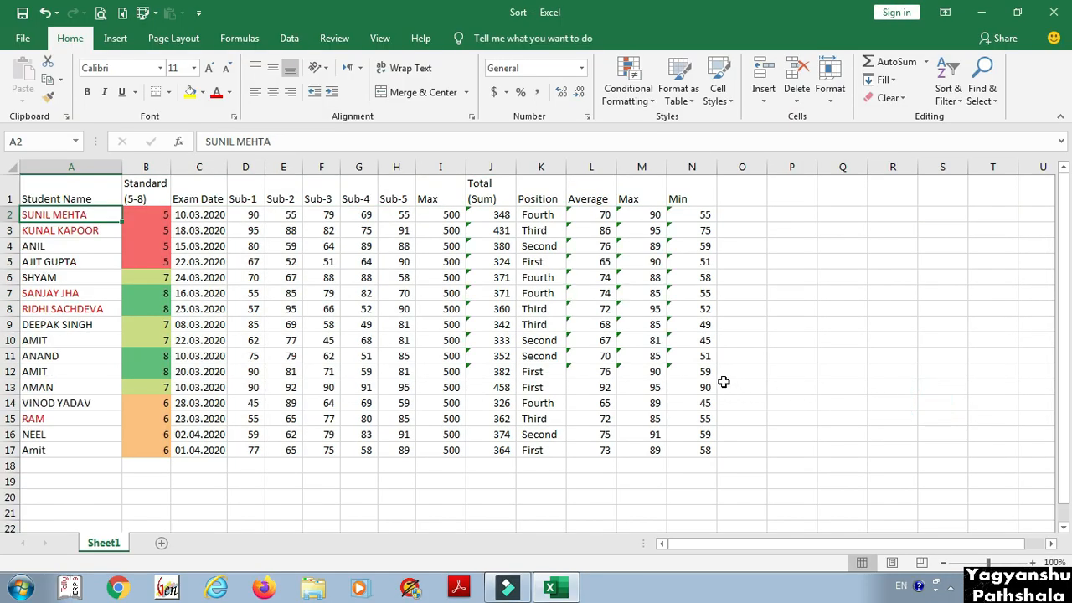
# Change the second custom sort level's orange cell color to On Top and apply the sort to the table.
pyautogui.moveTo(154, 216); pyautogui.dragTo(156, 263)
pyautogui.moveTo(153, 403); pyautogui.dragTo(151, 449)
pyautogui.click(949, 88)
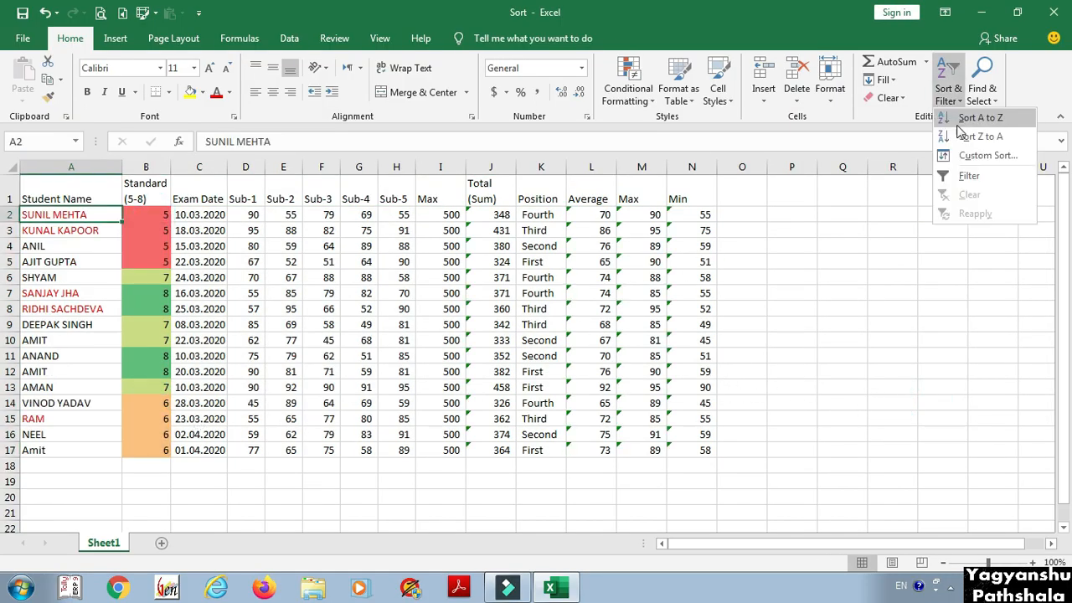
pyautogui.click(962, 164)
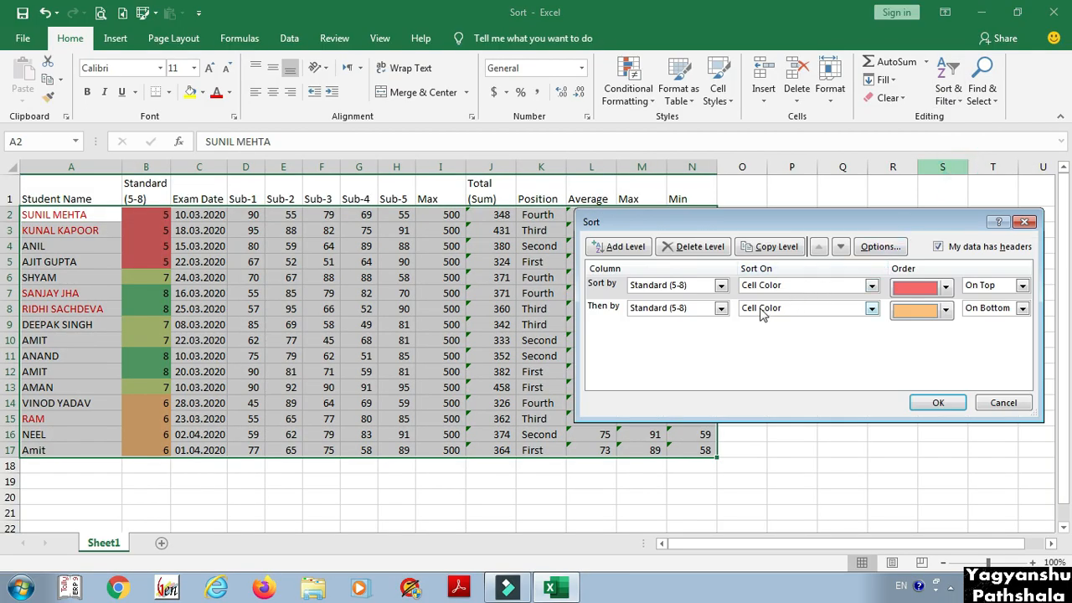
pyautogui.click(620, 313)
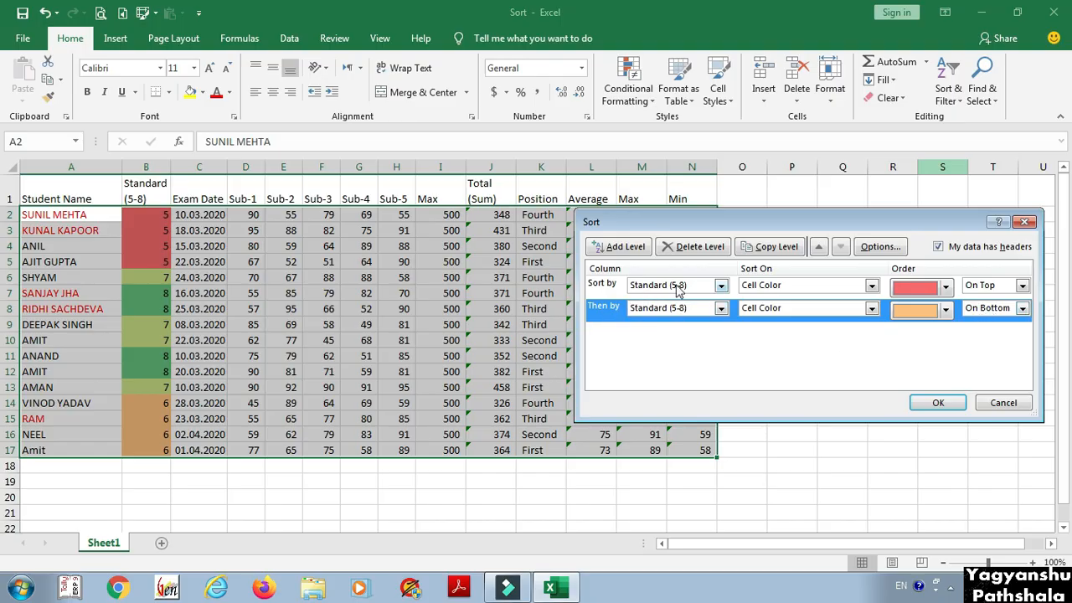
pyautogui.click(989, 308)
pyautogui.click(986, 321)
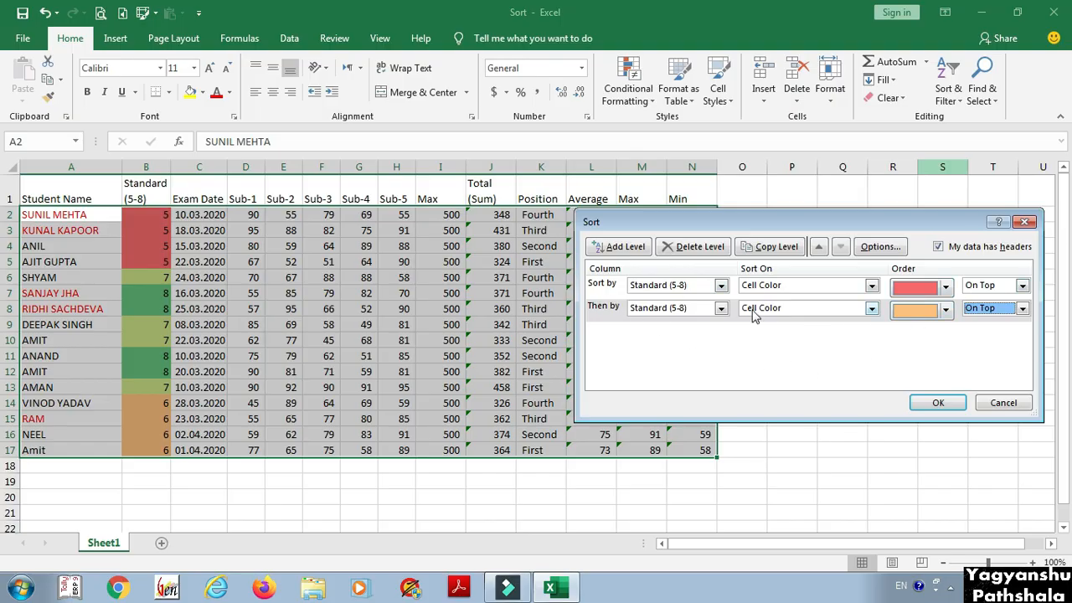
pyautogui.click(938, 403)
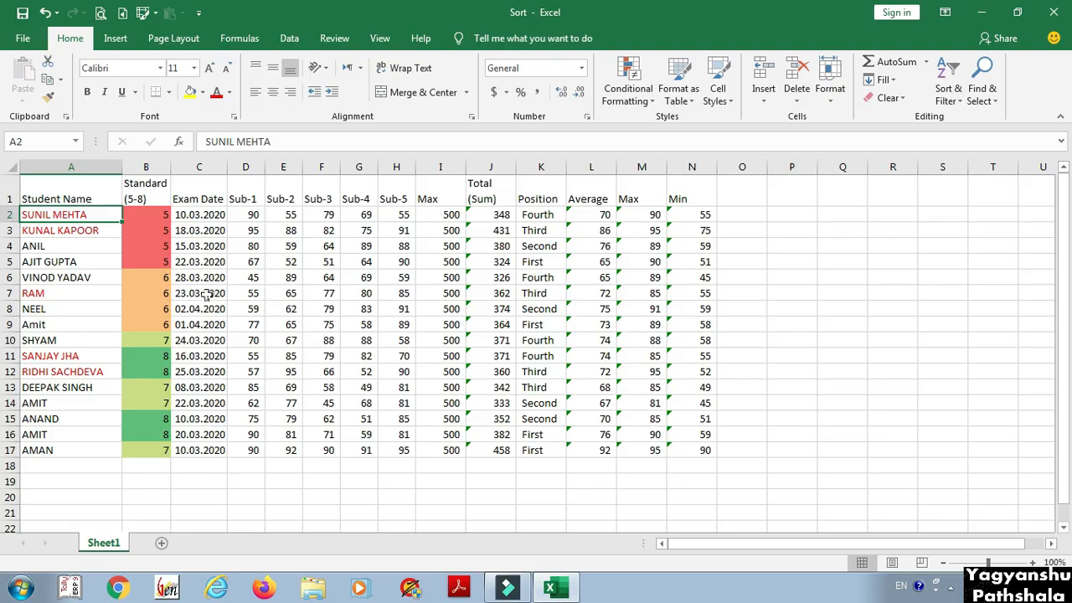
# In a new custom sort, copy the orange cell color level and set the copy's color to green.
pyautogui.click(950, 92)
pyautogui.click(971, 162)
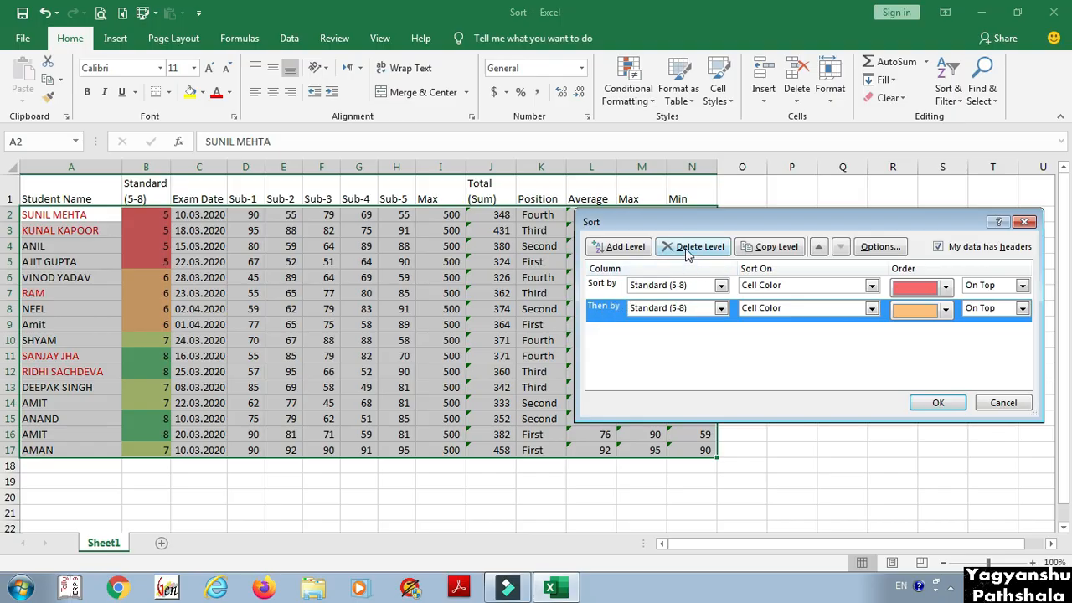
pyautogui.click(605, 285)
pyautogui.click(605, 308)
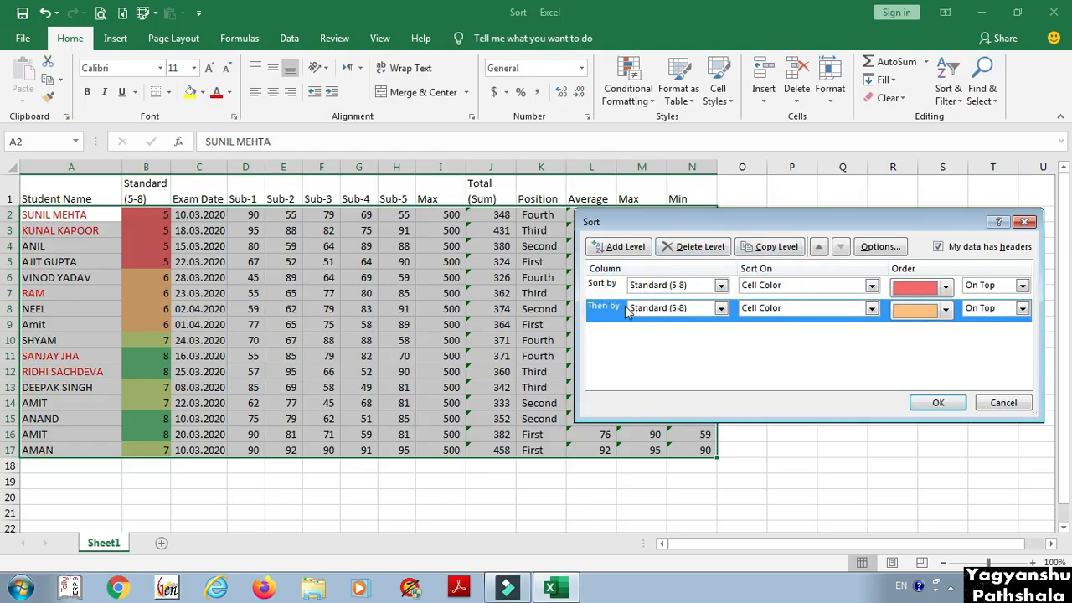
pyautogui.click(769, 247)
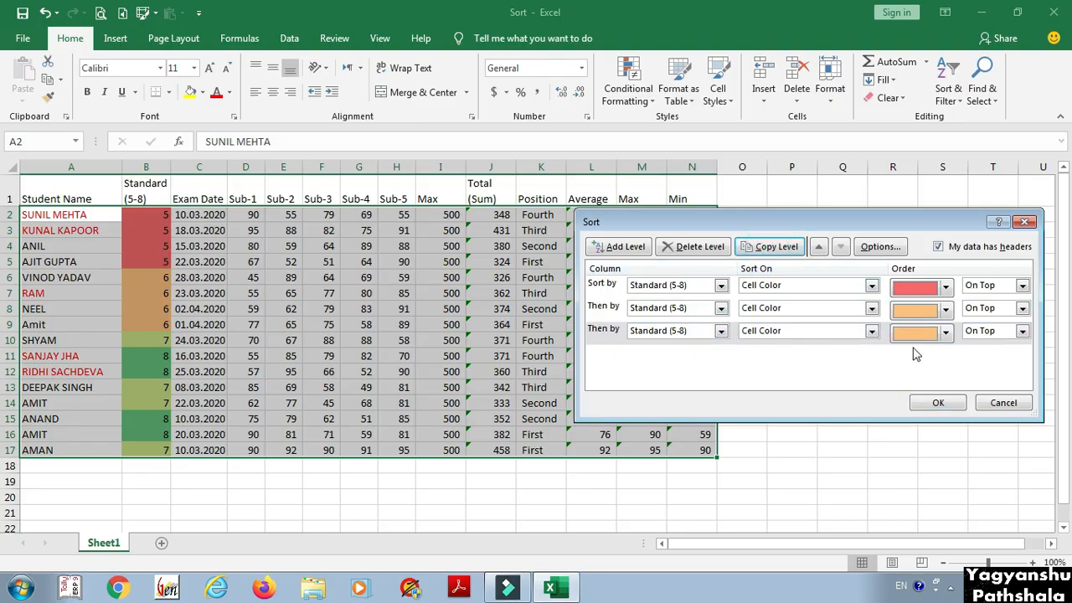
pyautogui.click(947, 334)
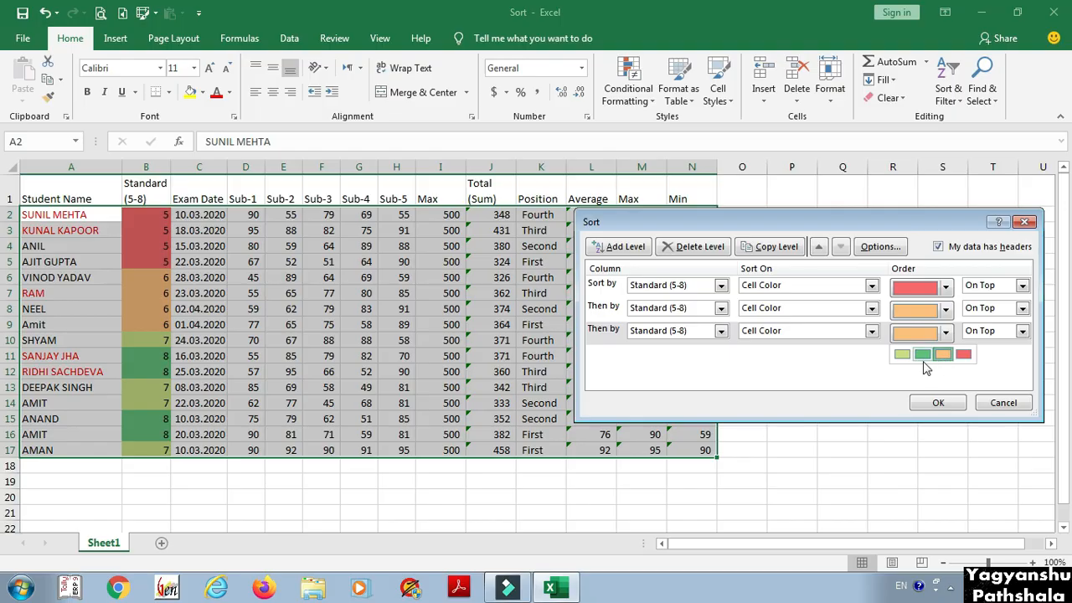
pyautogui.click(923, 353)
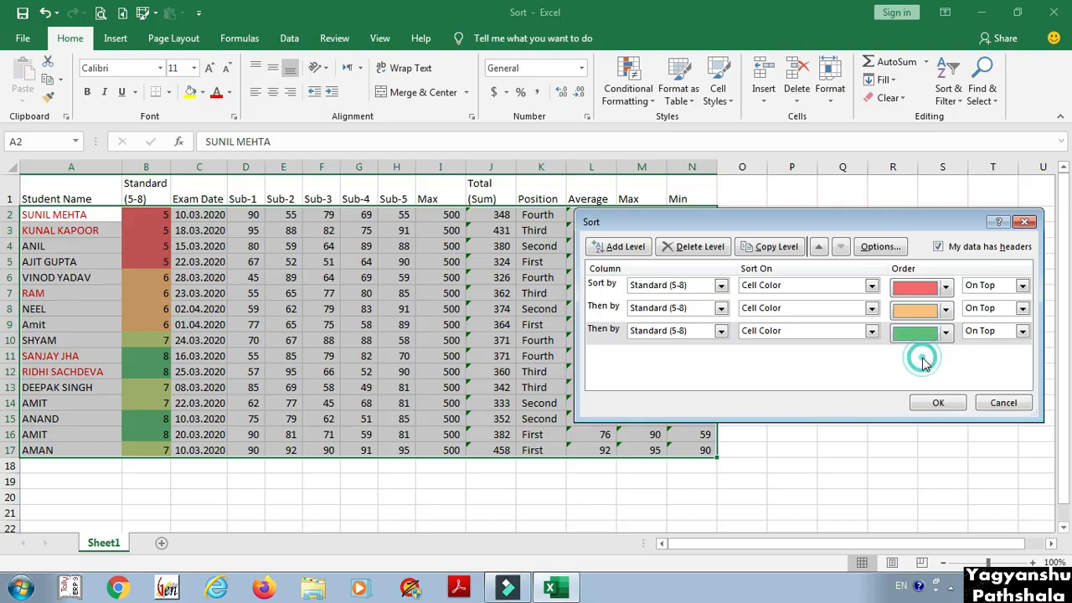
# Copy the green sort level and set the new fourth level's cell color to light green.
pyautogui.click(610, 330)
pyautogui.click(779, 251)
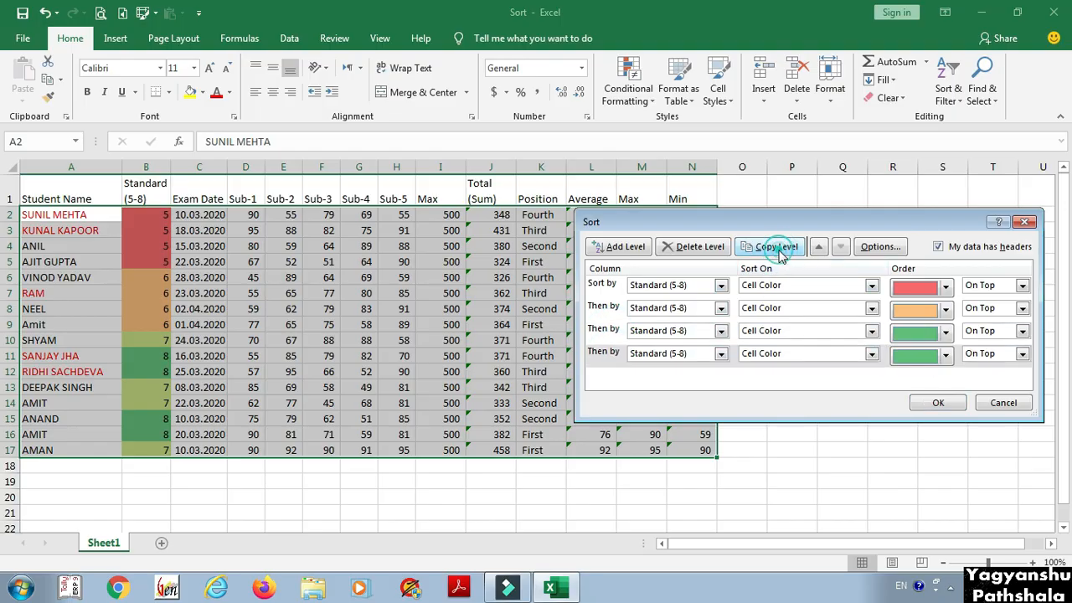
pyautogui.click(946, 355)
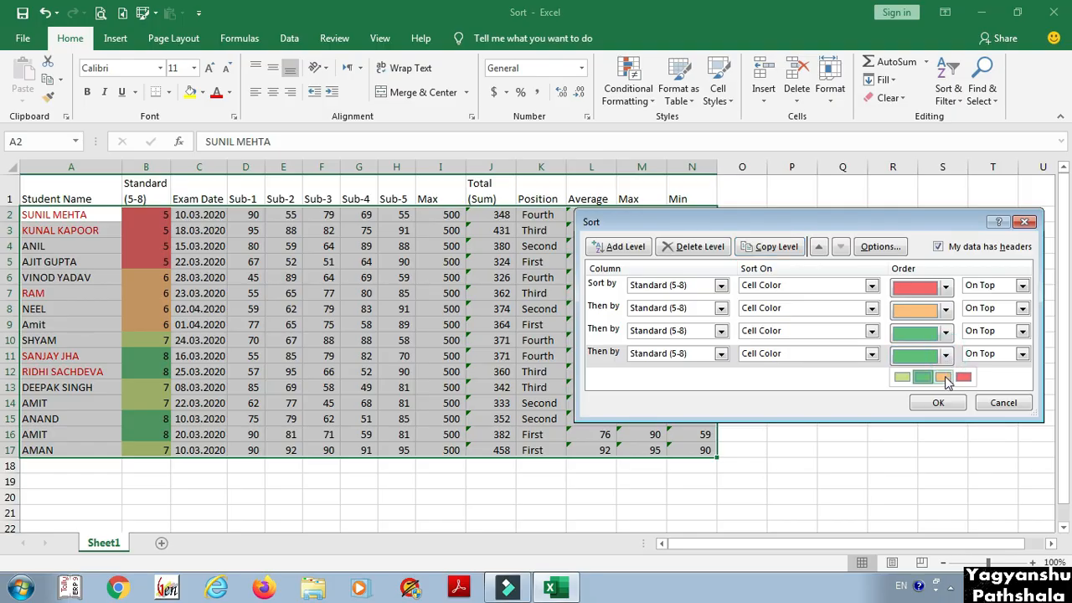
pyautogui.click(902, 376)
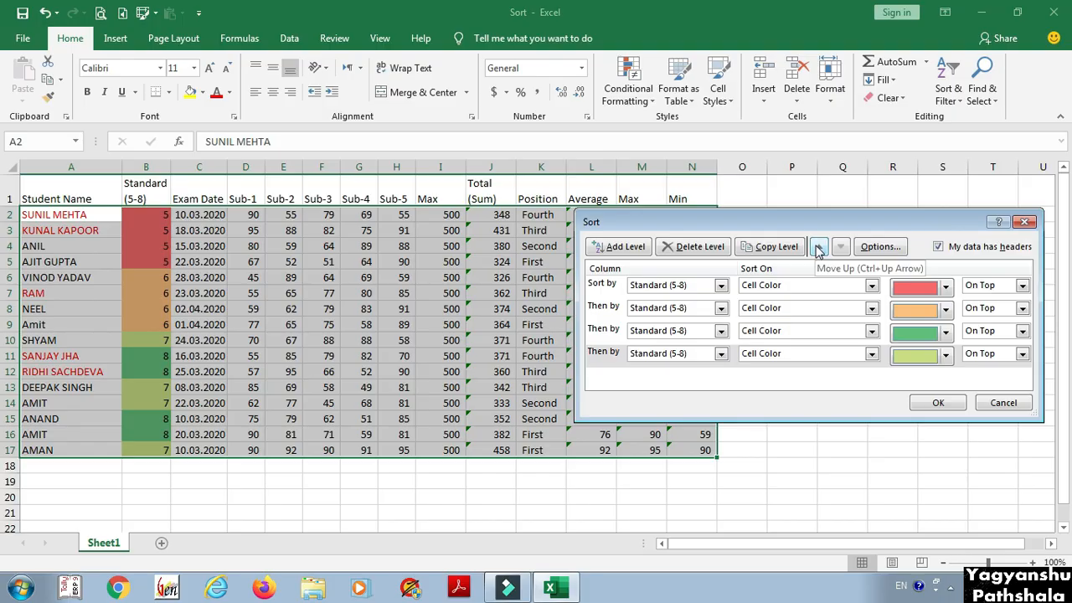
# Reorder the sort levels to orange, green, red and light green, and apply the sort.
pyautogui.click(607, 355)
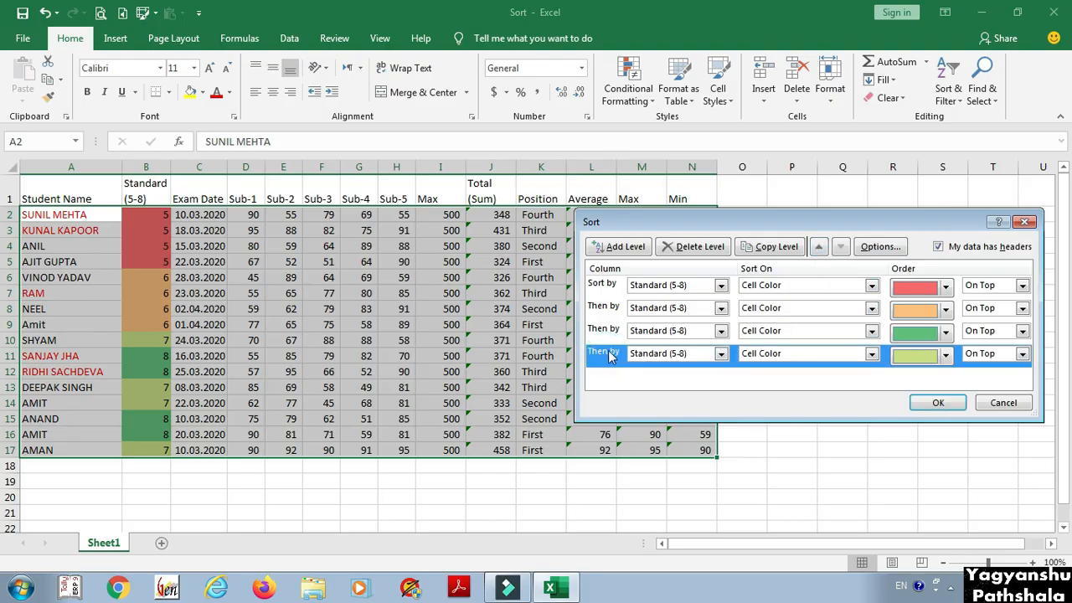
pyautogui.click(601, 286)
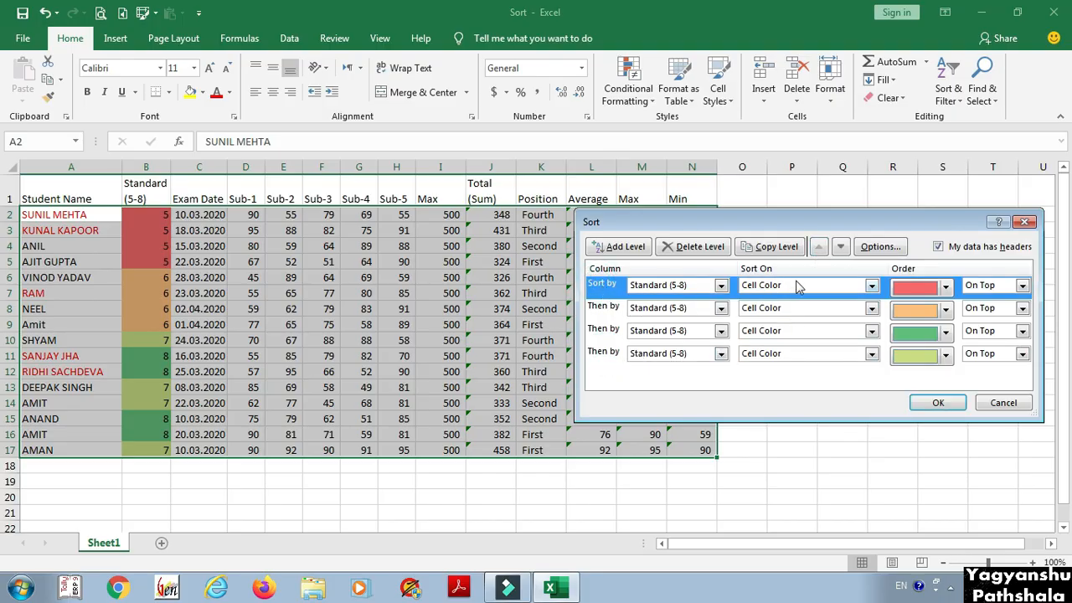
pyautogui.click(842, 247)
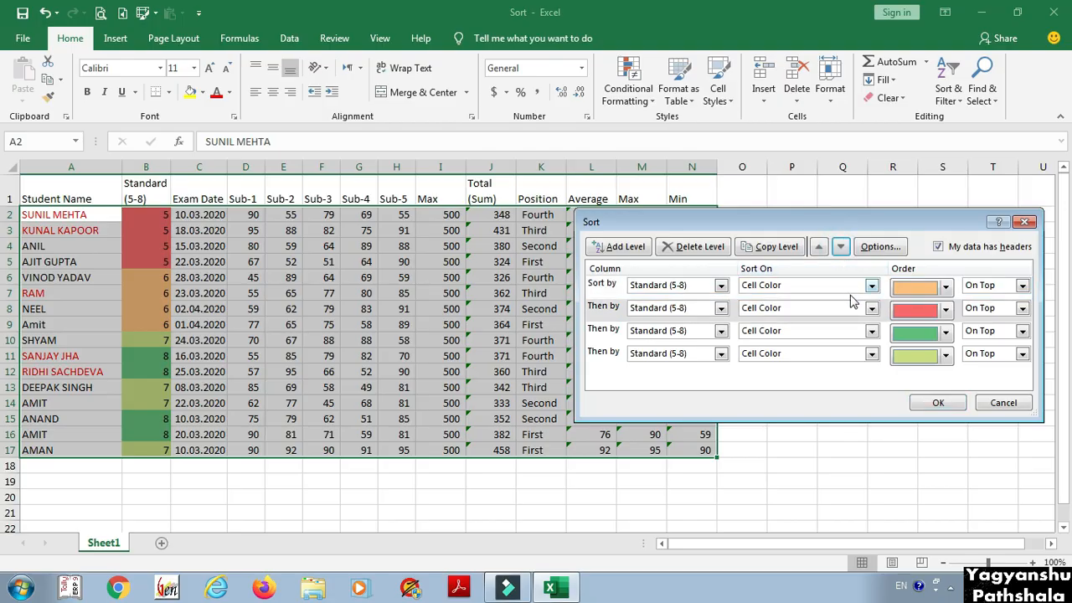
pyautogui.click(616, 339)
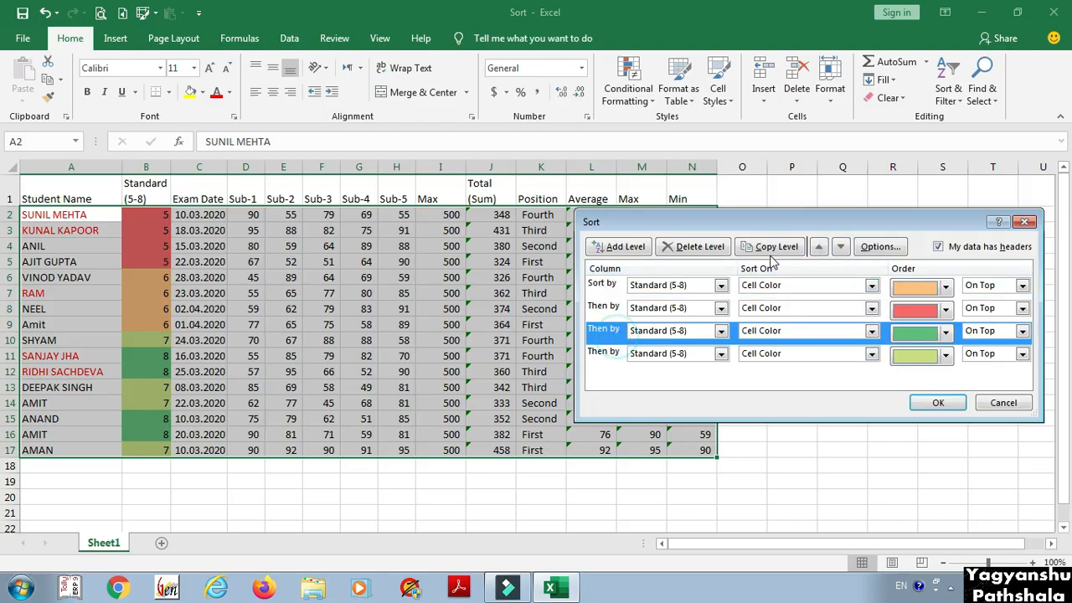
pyautogui.click(820, 247)
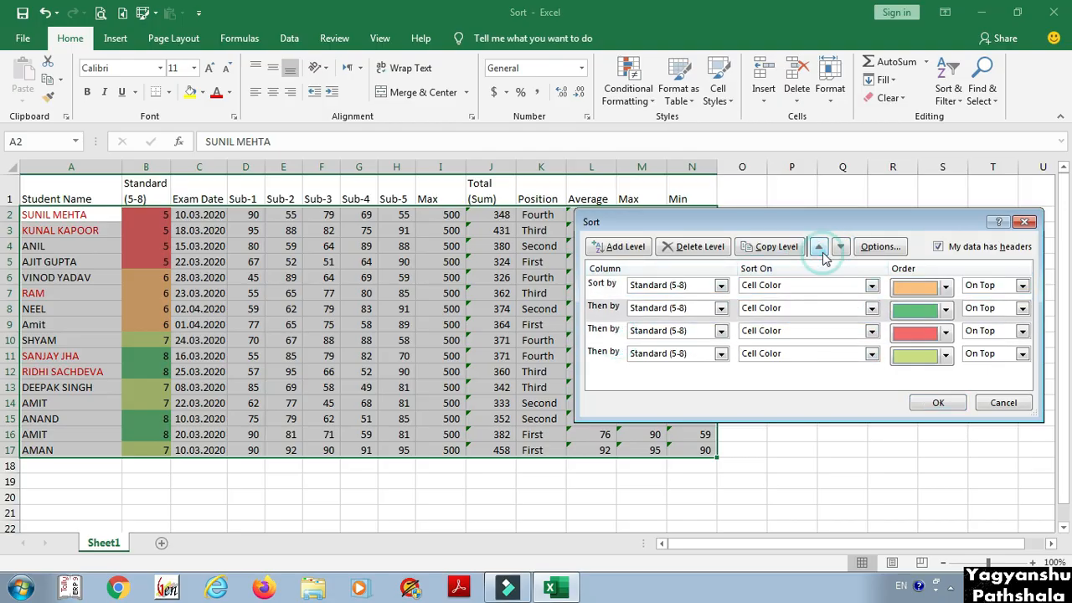
pyautogui.click(614, 315)
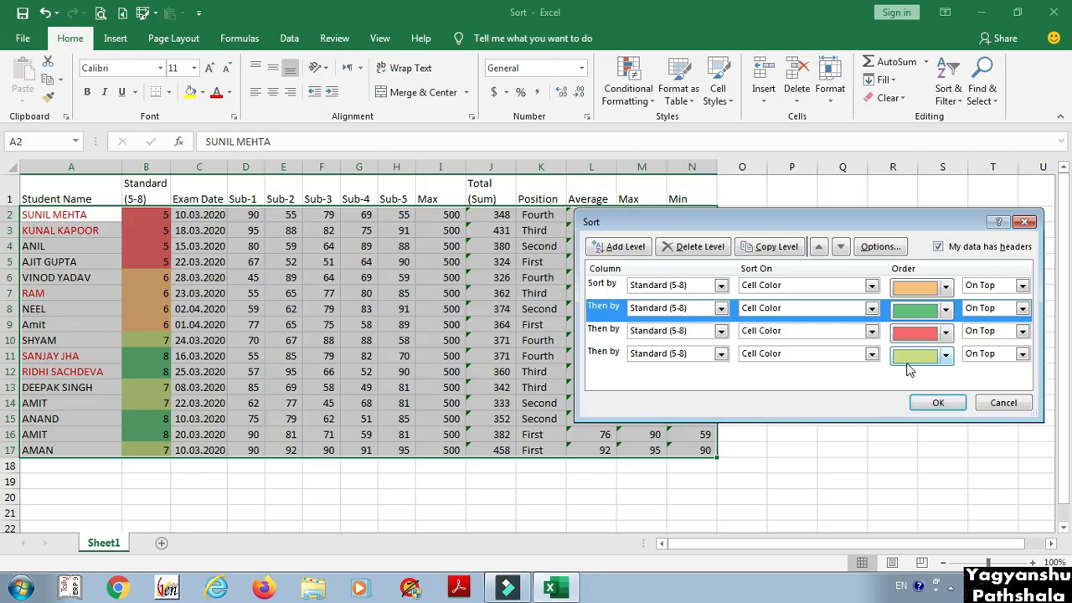
pyautogui.click(936, 403)
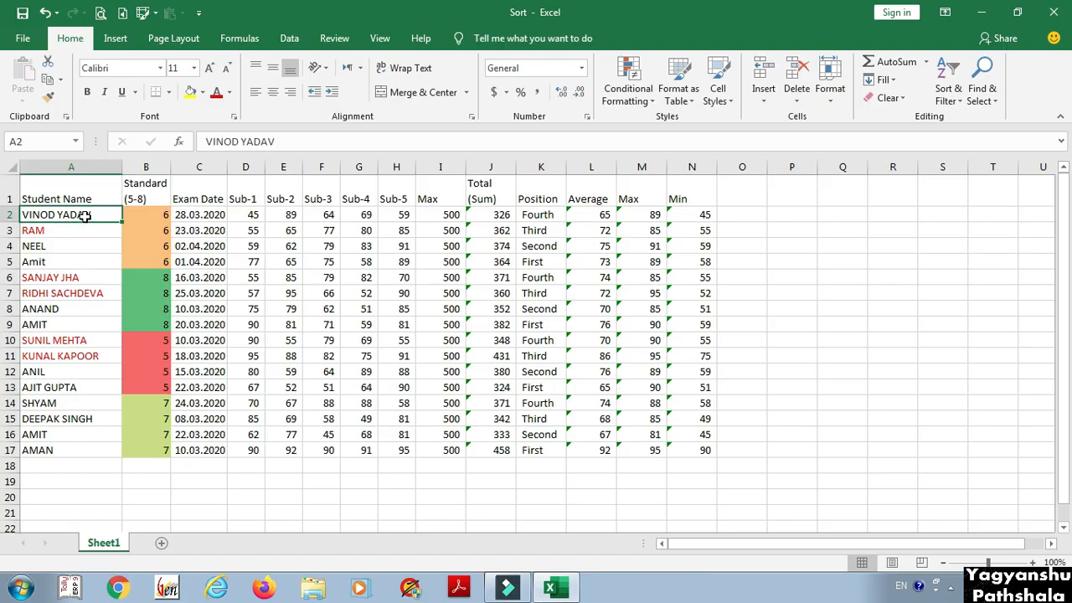
# Reopen the custom sort and delete every level except the first, orange cell color level.
pyautogui.hotkey('alt', 'd')
pyautogui.press('s')
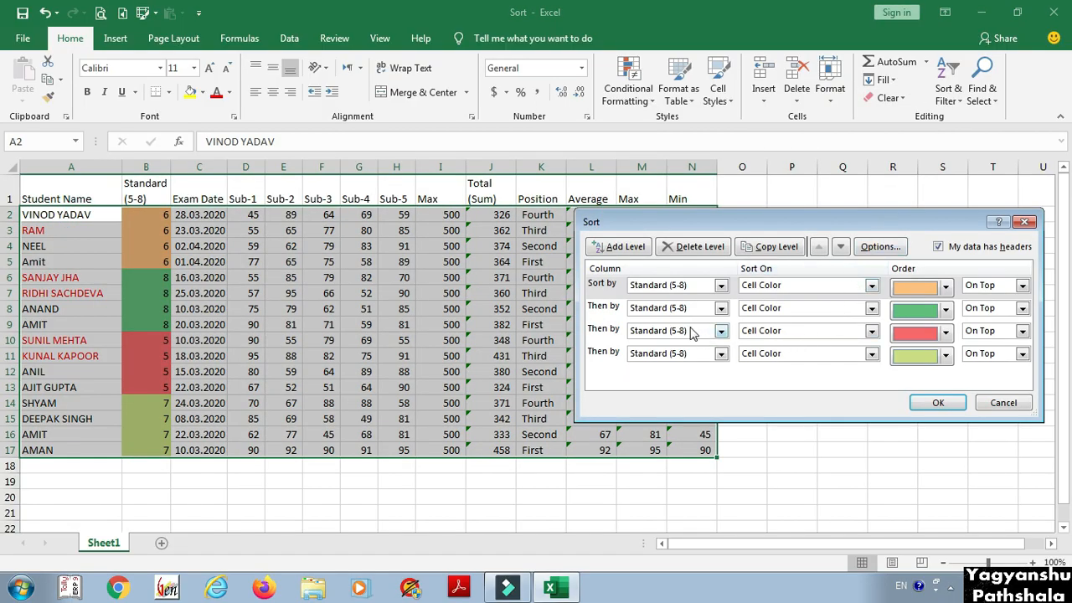
pyautogui.click(616, 309)
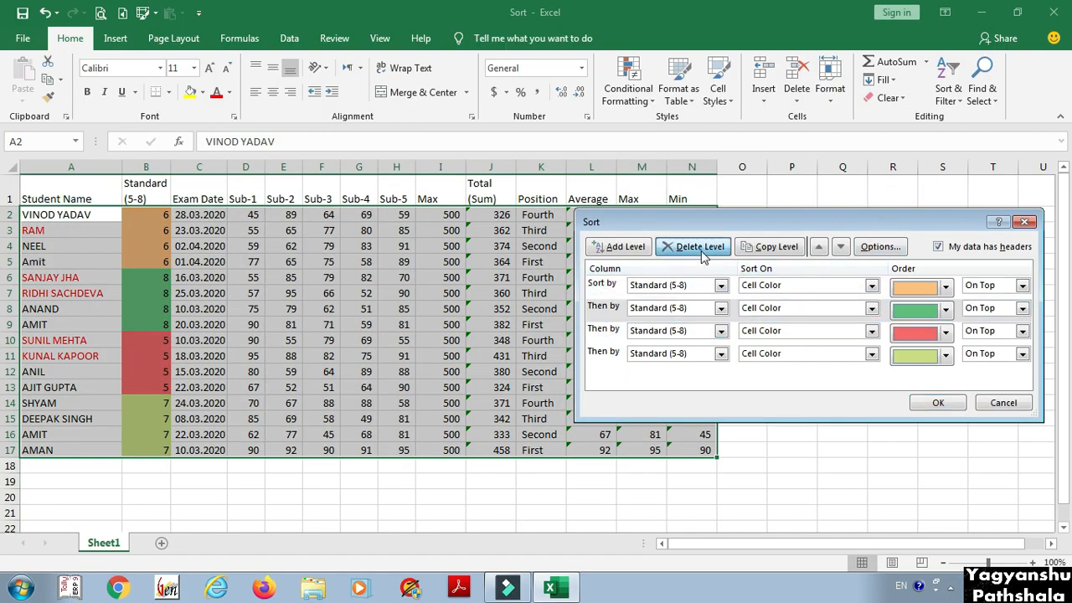
pyautogui.click(700, 247)
pyautogui.click(701, 247)
pyautogui.click(618, 308)
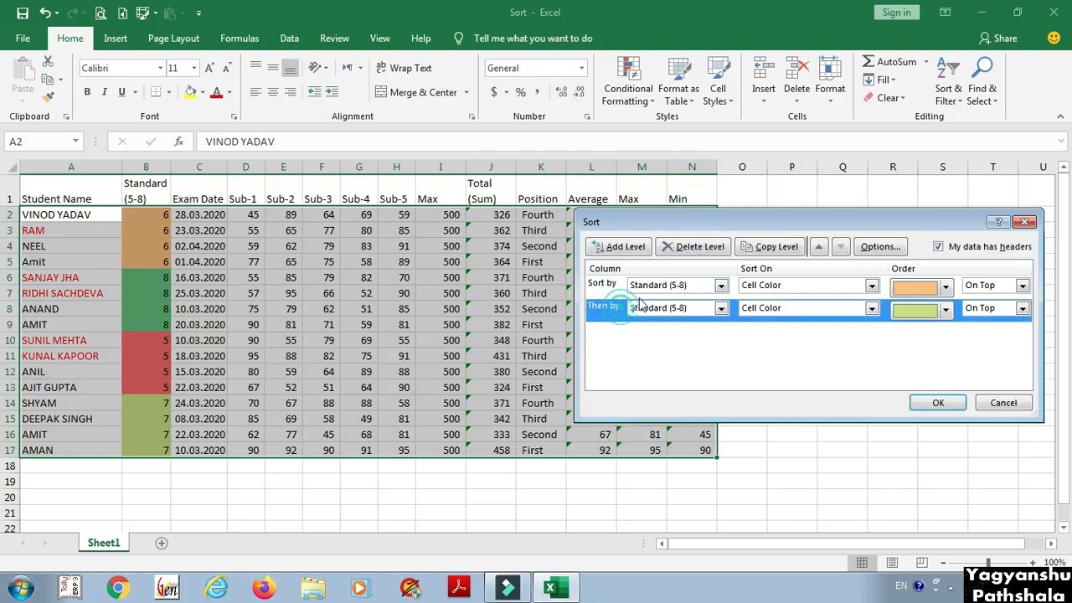
pyautogui.click(701, 246)
# Change the remaining sort level to the Student Name column, sorted on Font Color.
pyautogui.click(769, 286)
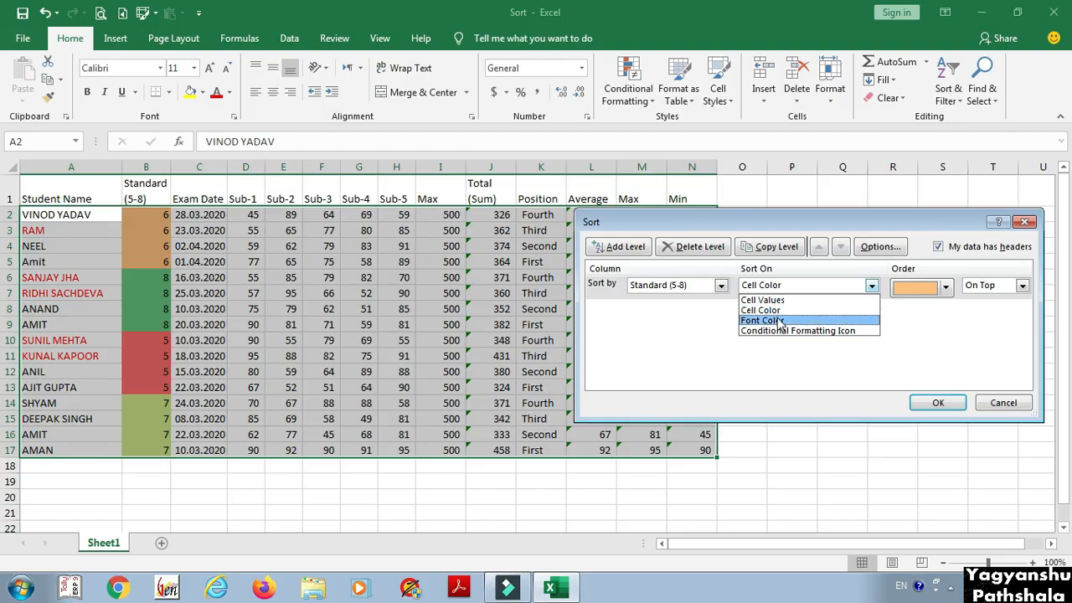
pyautogui.click(780, 321)
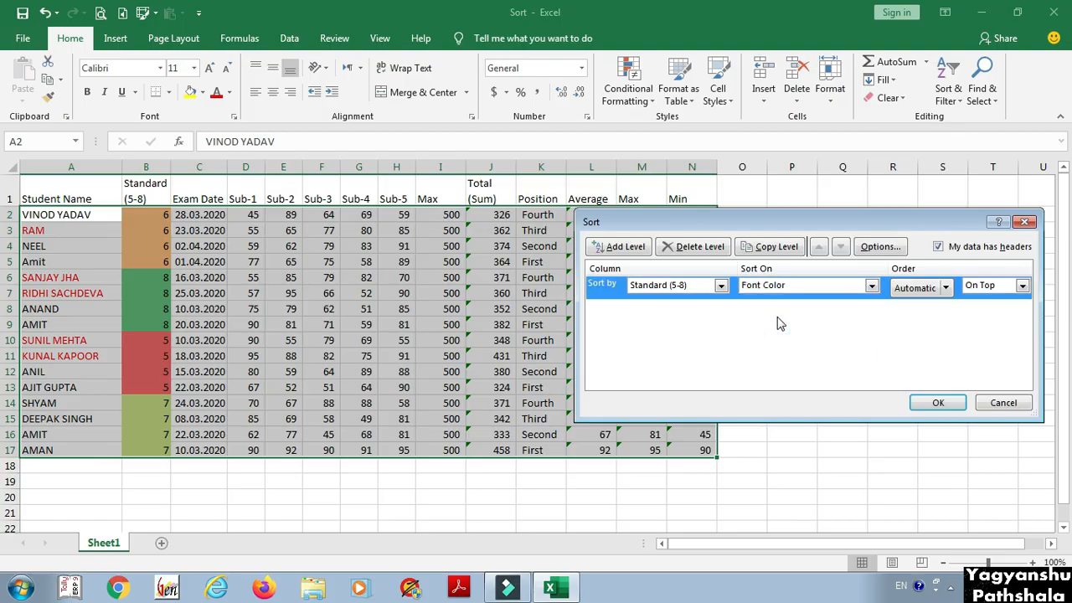
pyautogui.click(721, 286)
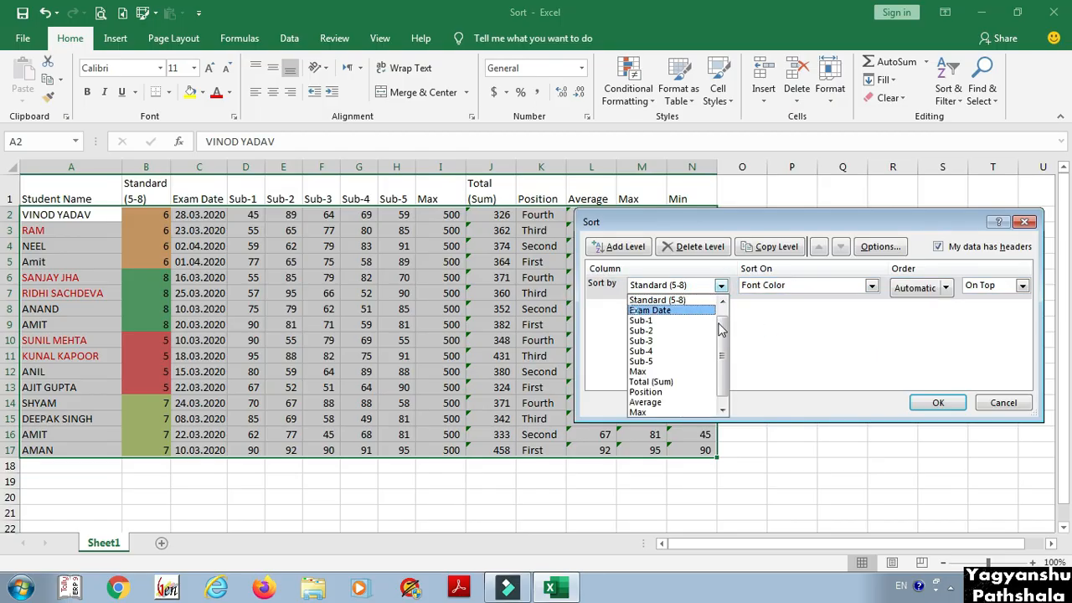
pyautogui.scroll(1, 722, 331)
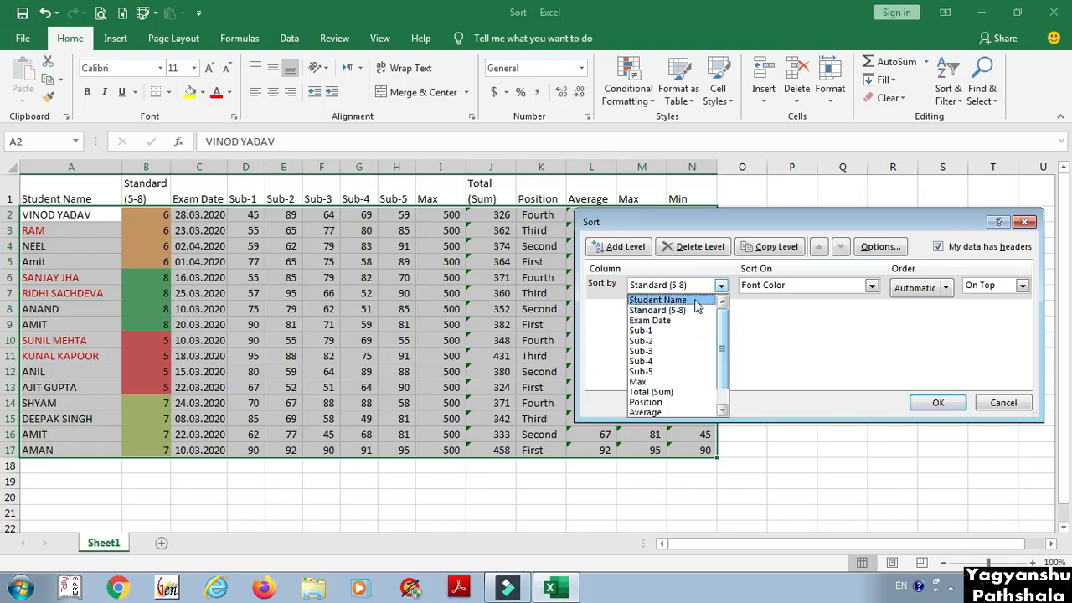
pyautogui.click(697, 300)
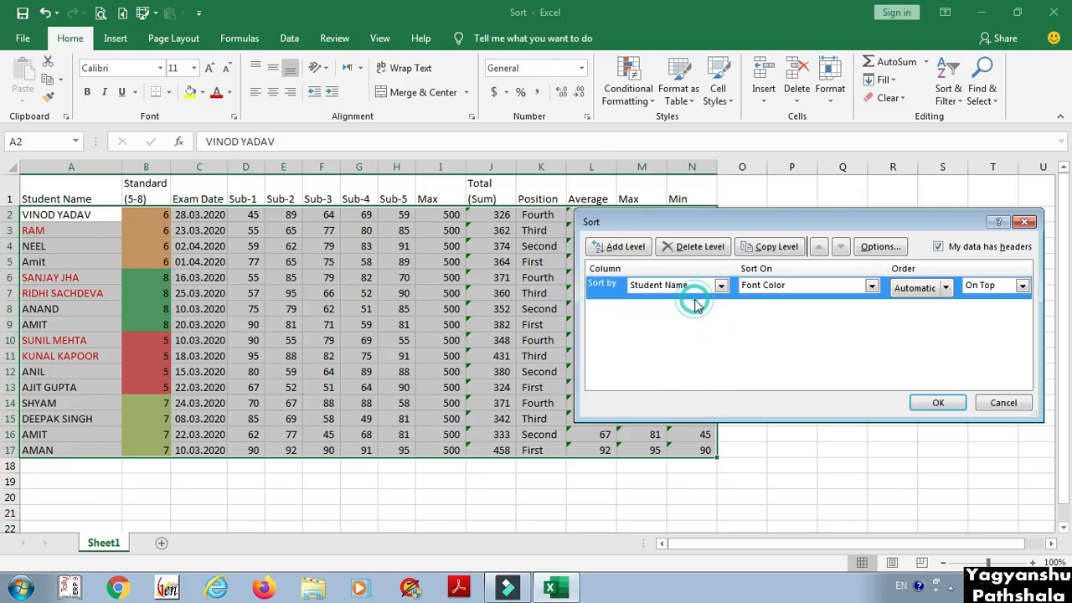
# Set the Student Name level's order to the red font color On Bottom and apply the sort.
pyautogui.click(945, 287)
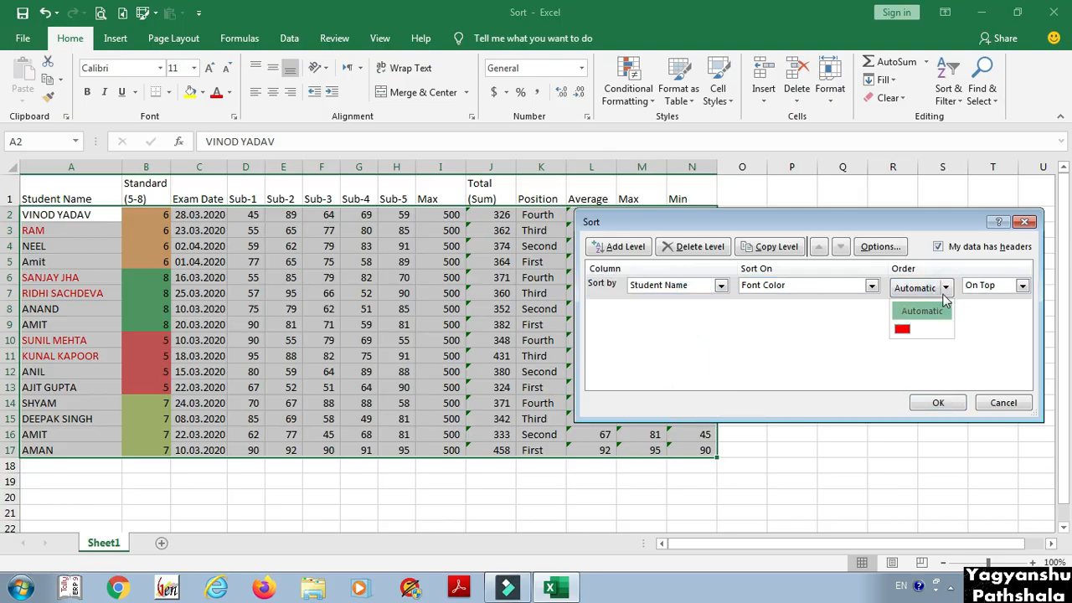
pyautogui.click(903, 330)
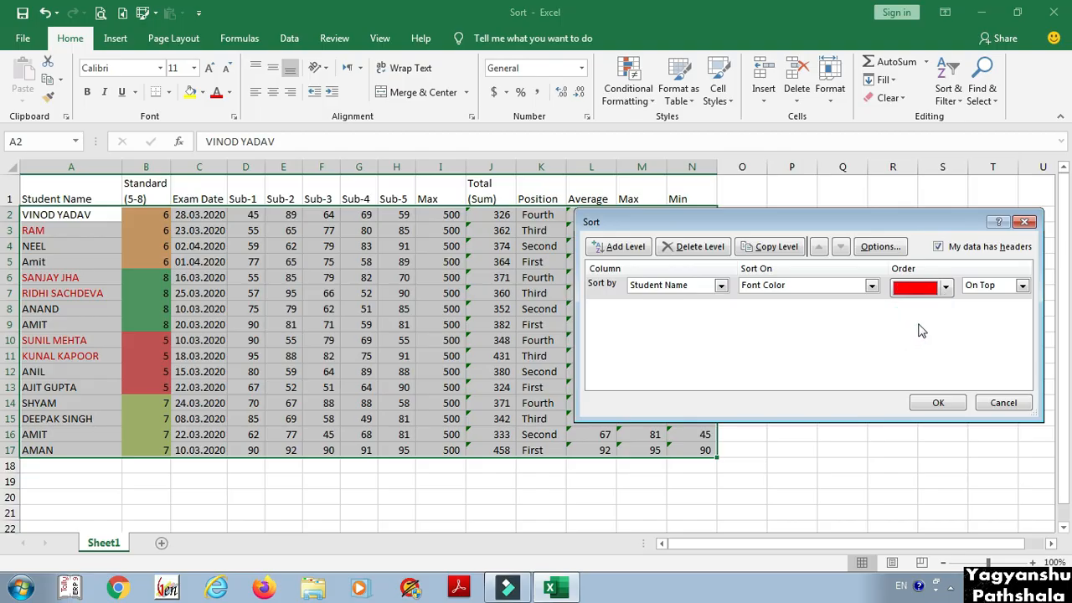
pyautogui.click(986, 286)
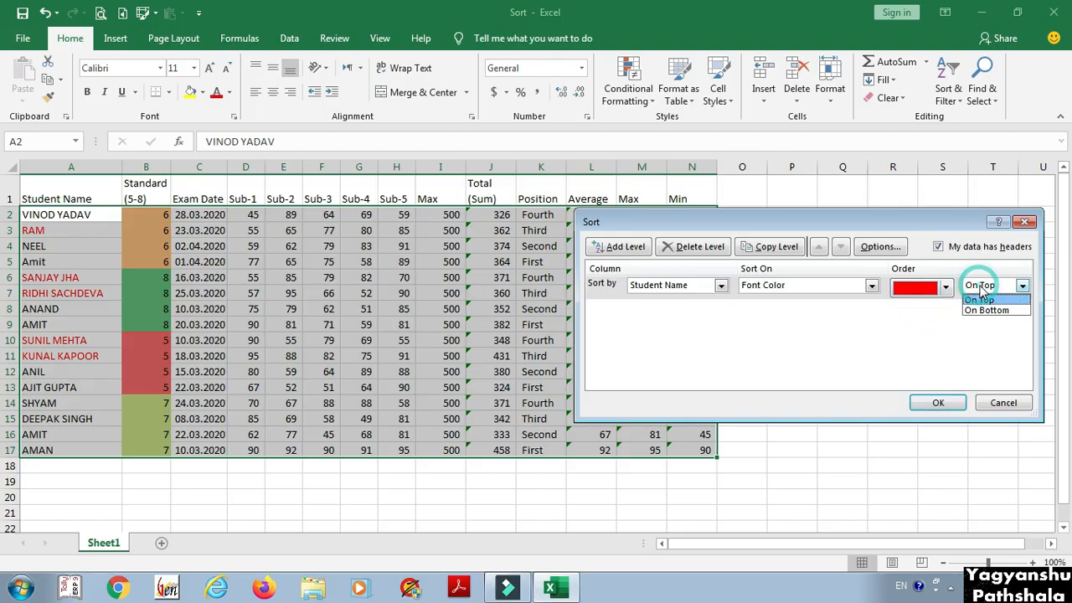
pyautogui.click(987, 310)
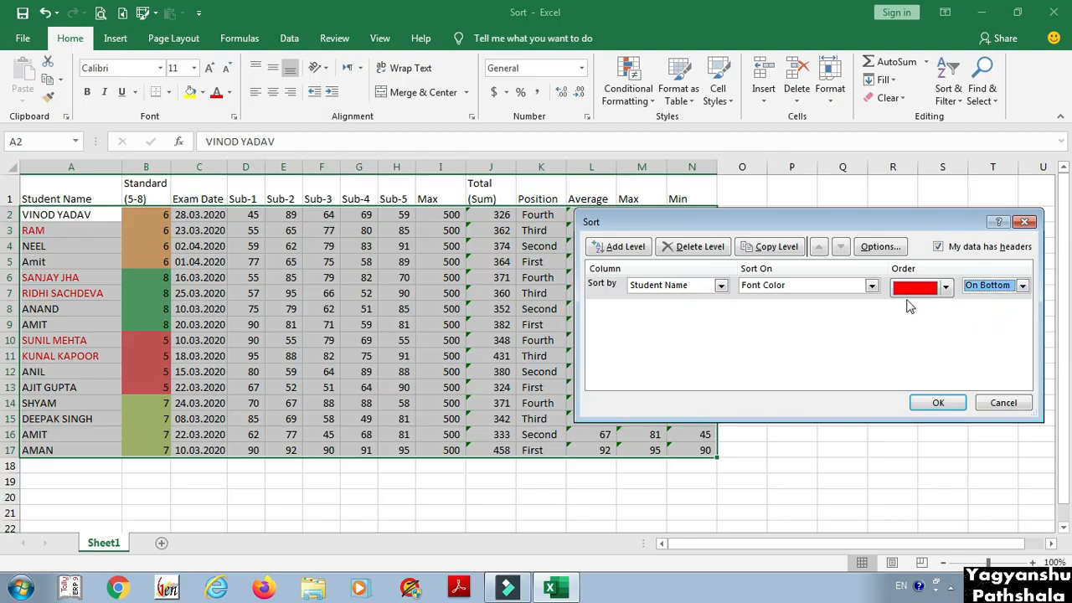
pyautogui.click(939, 403)
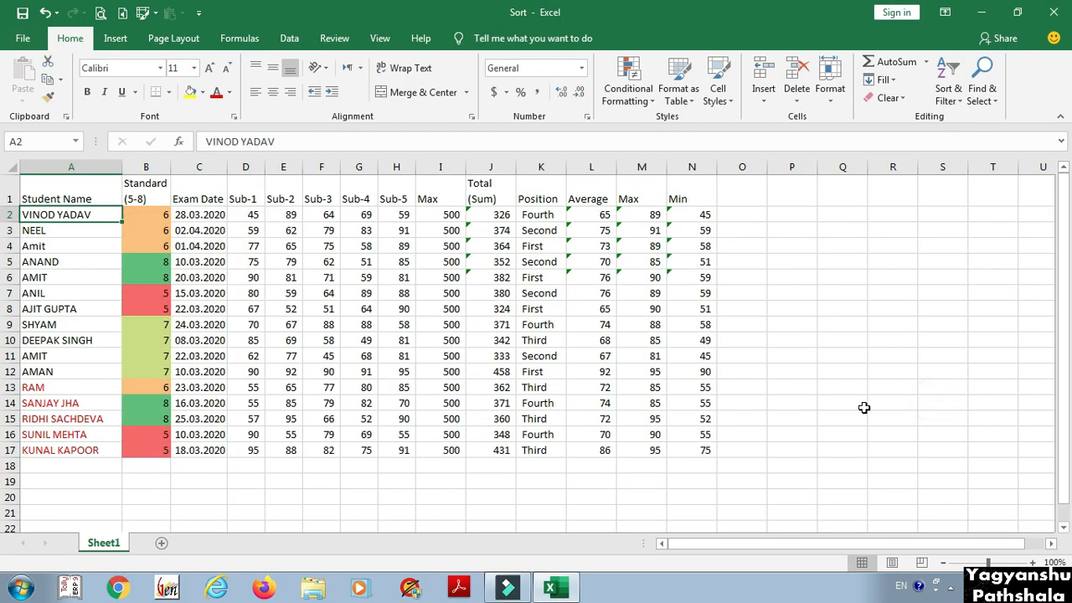
# Reopen the custom sort on the student table, enable Case sensitive in the sort options and apply the sort.
pyautogui.moveTo(67, 387); pyautogui.dragTo(67, 451)
pyautogui.click(84, 215)
pyautogui.click(945, 99)
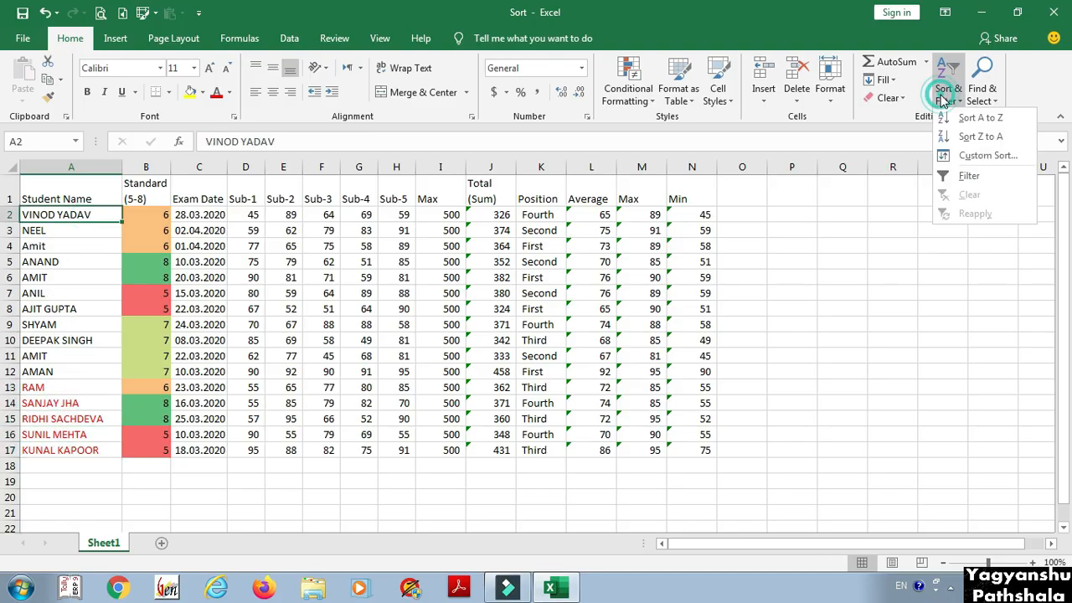
pyautogui.click(964, 156)
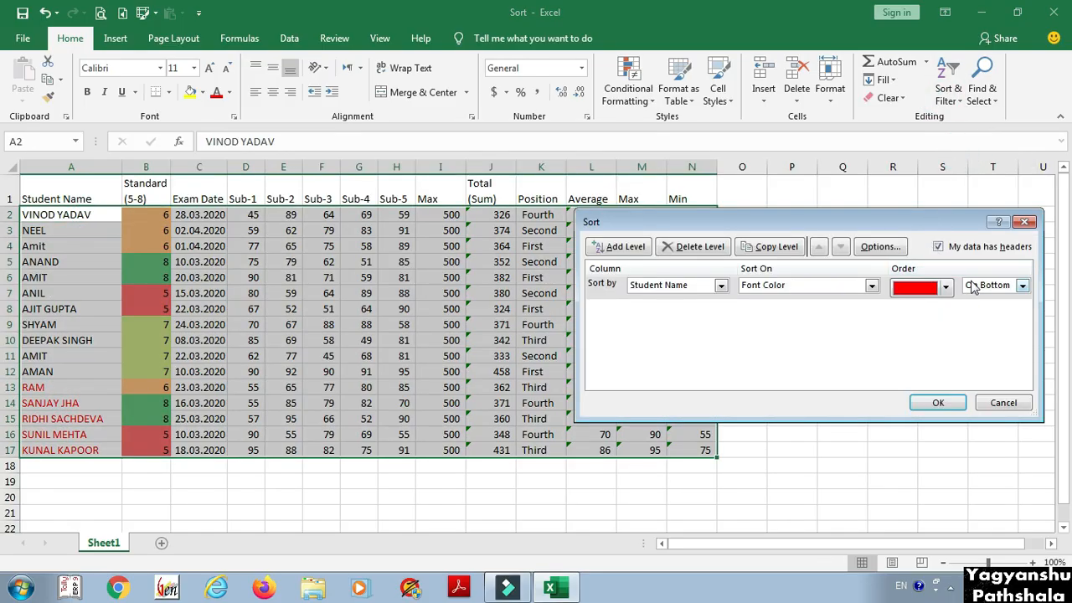
pyautogui.click(881, 248)
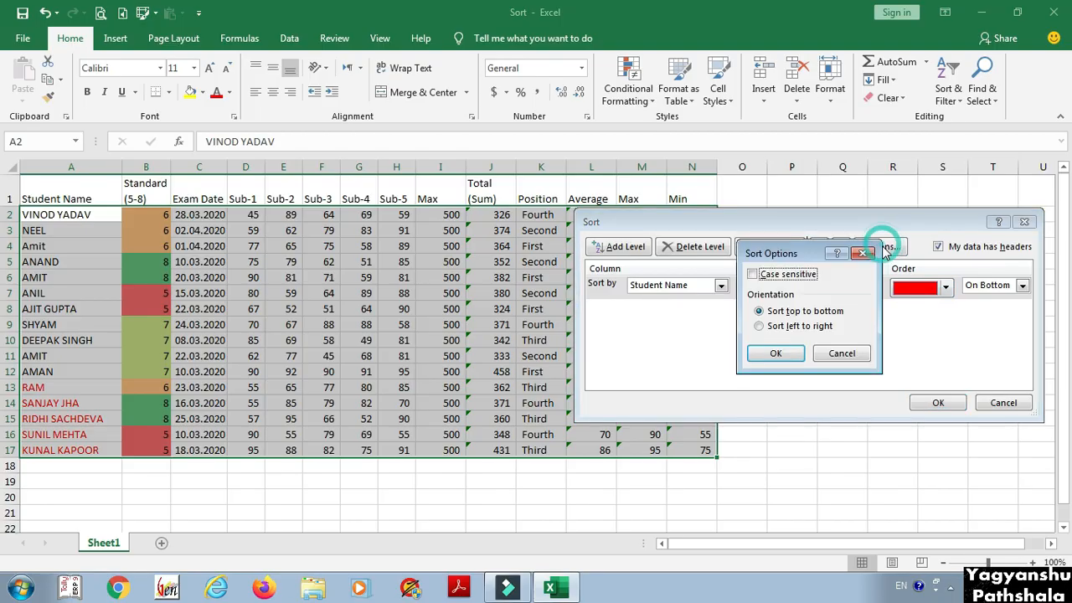
pyautogui.click(802, 282)
pyautogui.click(776, 353)
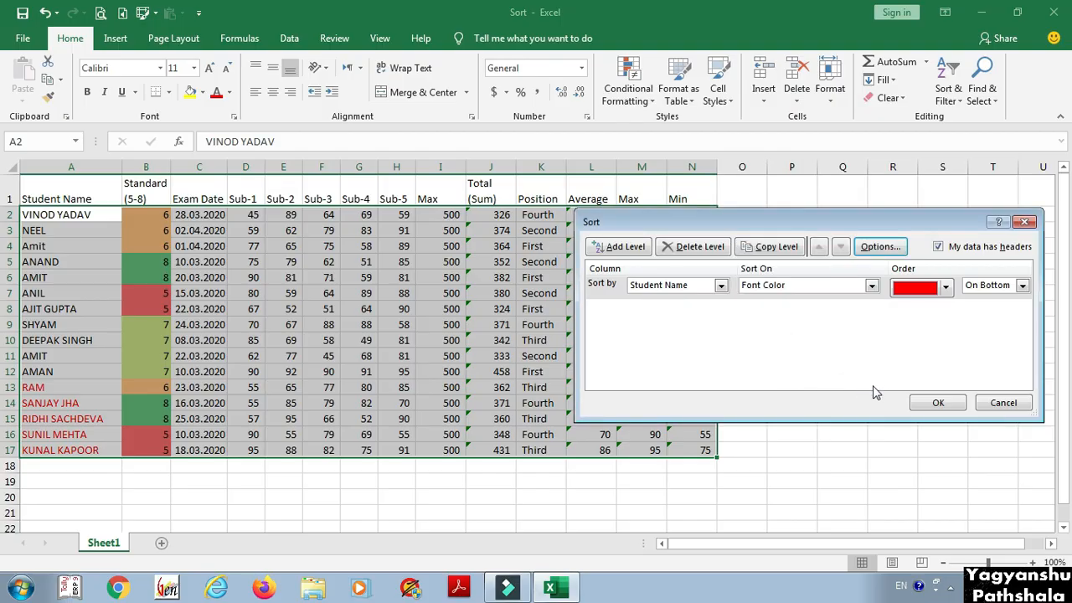
pyautogui.click(927, 404)
# Sort the table by the Student Name column from A to Z.
pyautogui.click(52, 247)
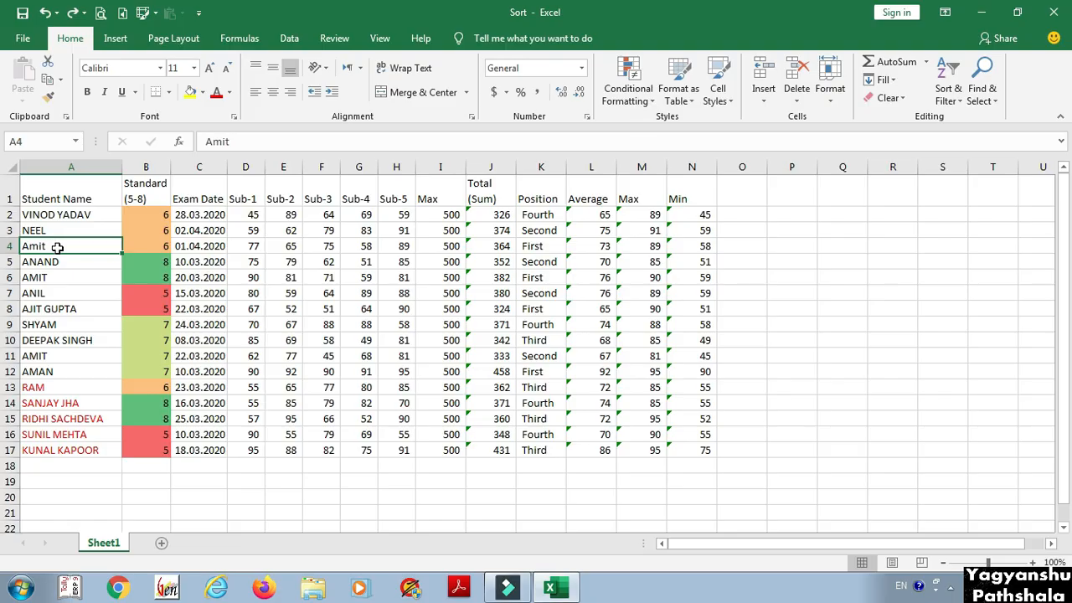
pyautogui.click(46, 280)
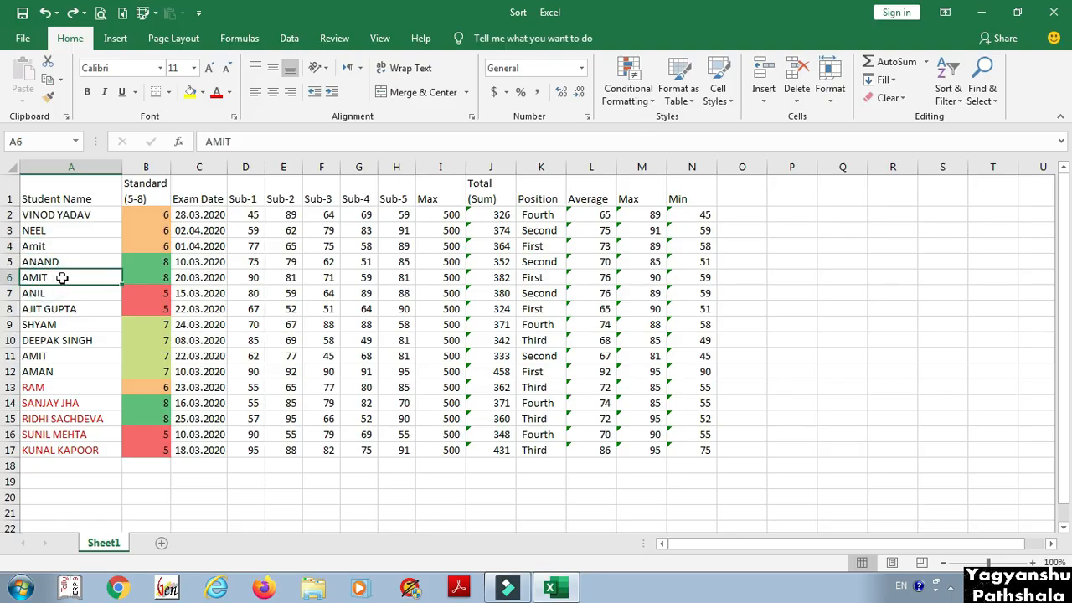
pyautogui.click(52, 356)
pyautogui.click(84, 218)
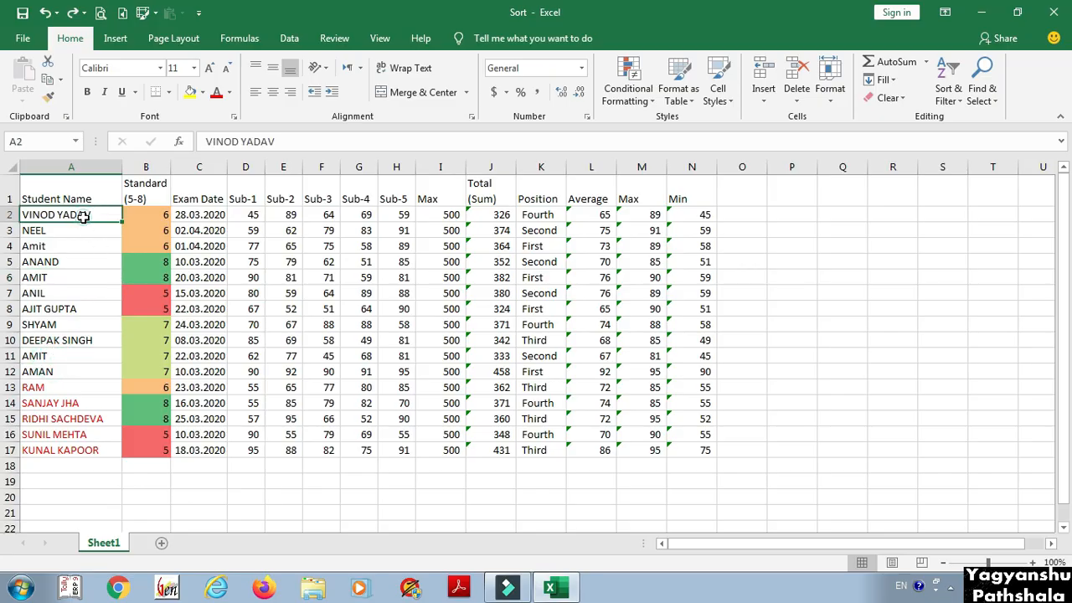
pyautogui.click(945, 93)
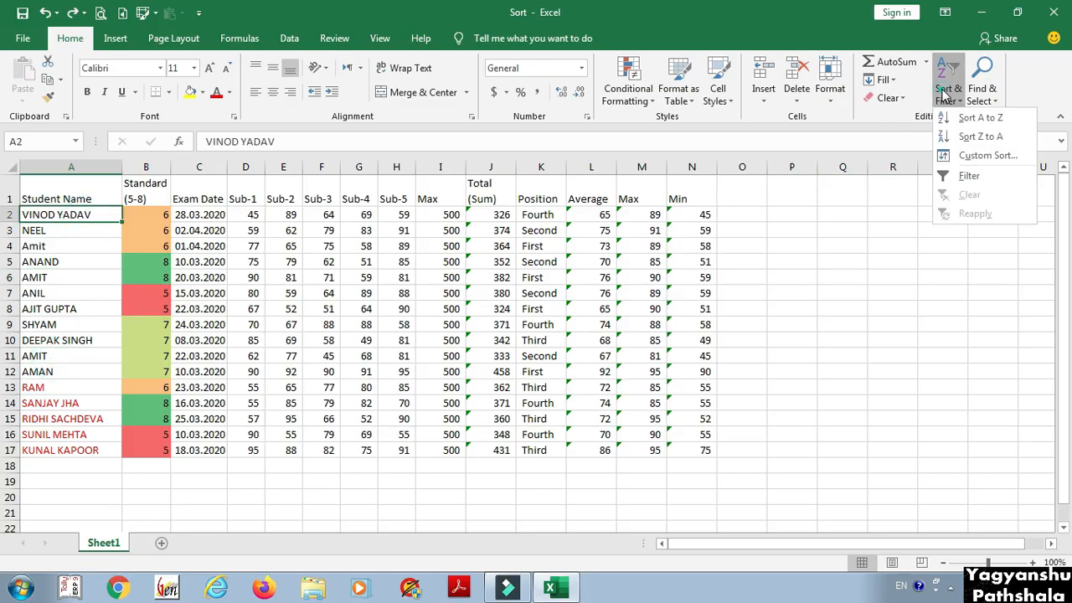
pyautogui.click(957, 120)
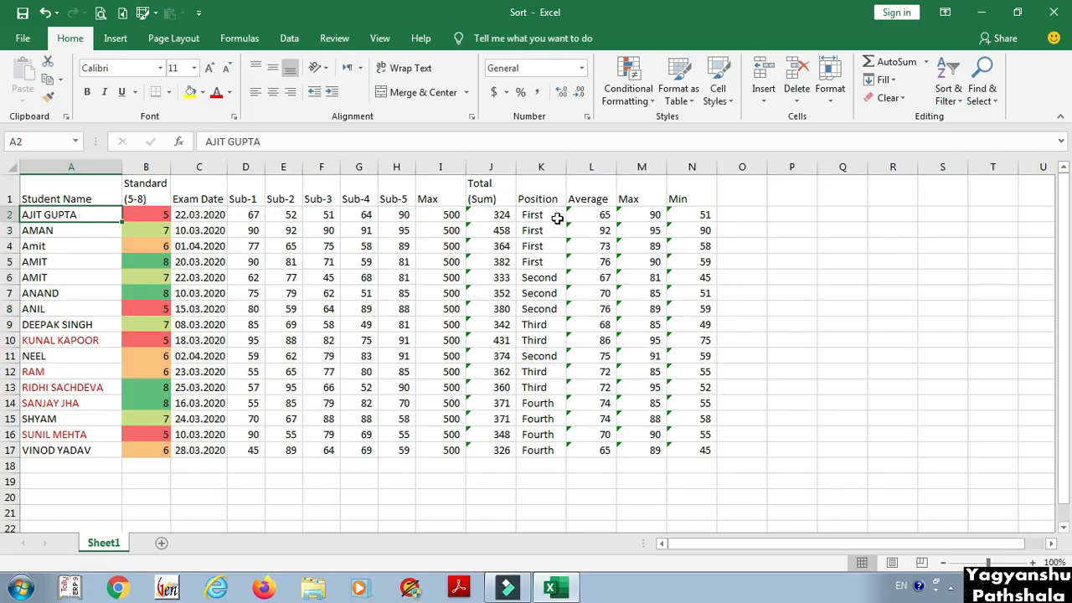
# Sort the table by the Student Name column from Z to A and check the order of the Amit and AMIT entries.
pyautogui.click(79, 240)
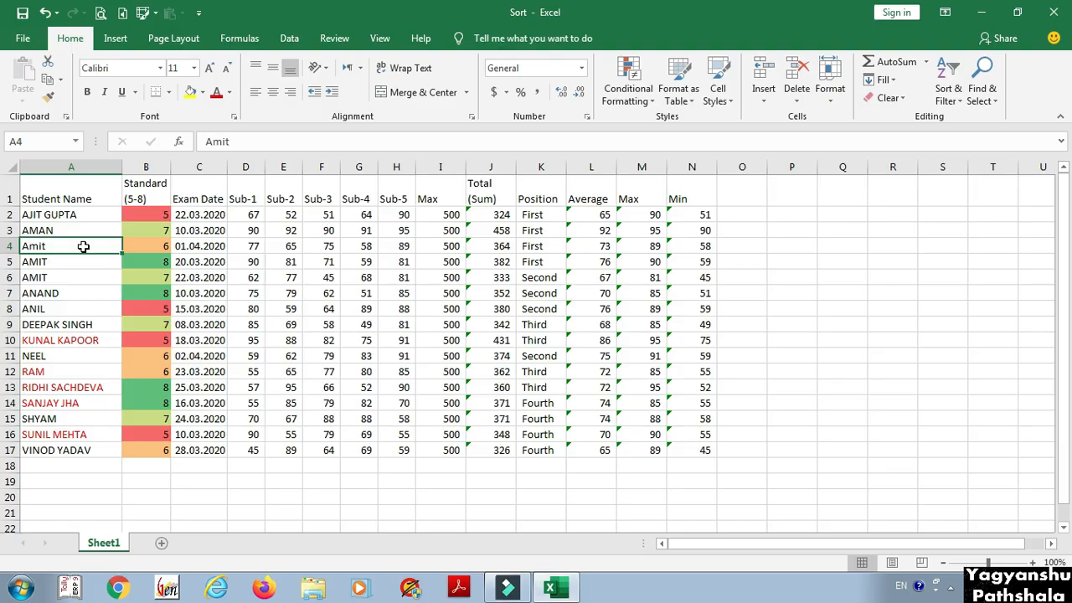
pyautogui.moveTo(69, 244); pyautogui.dragTo(72, 282)
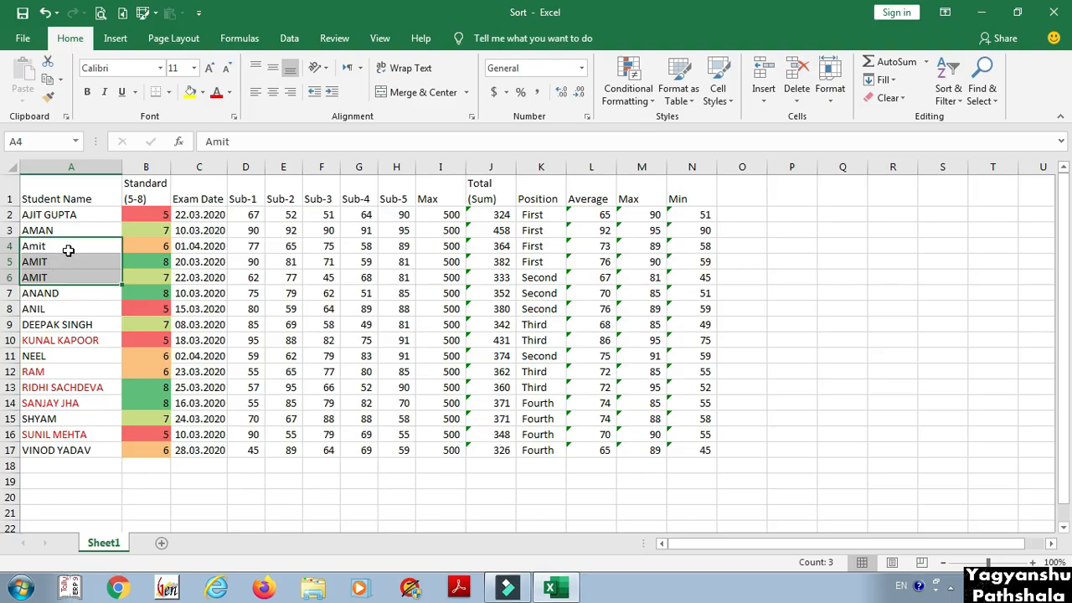
pyautogui.click(74, 249)
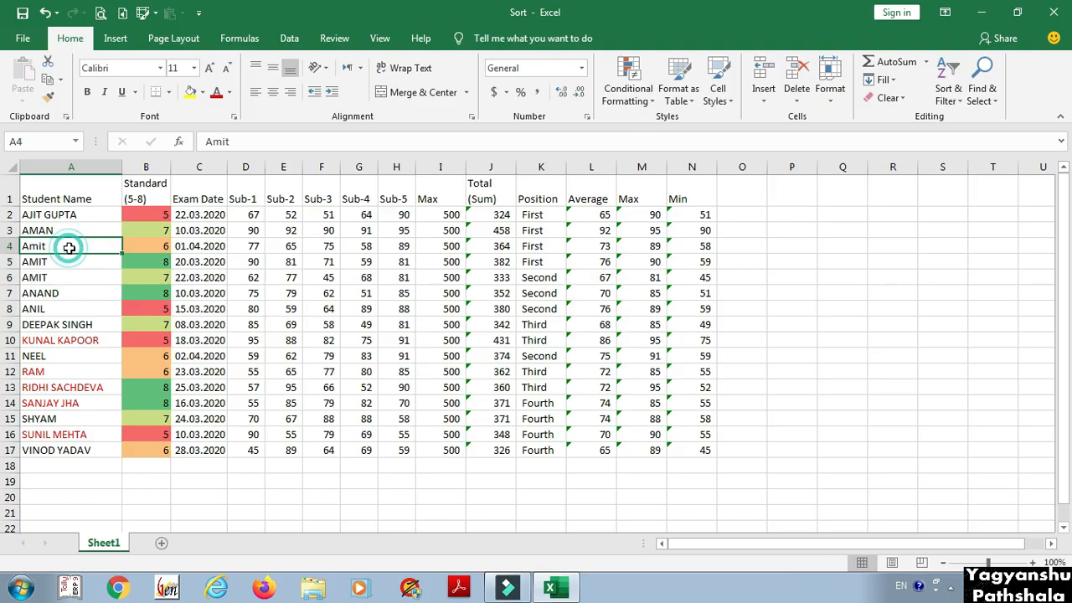
pyautogui.click(948, 92)
pyautogui.click(963, 139)
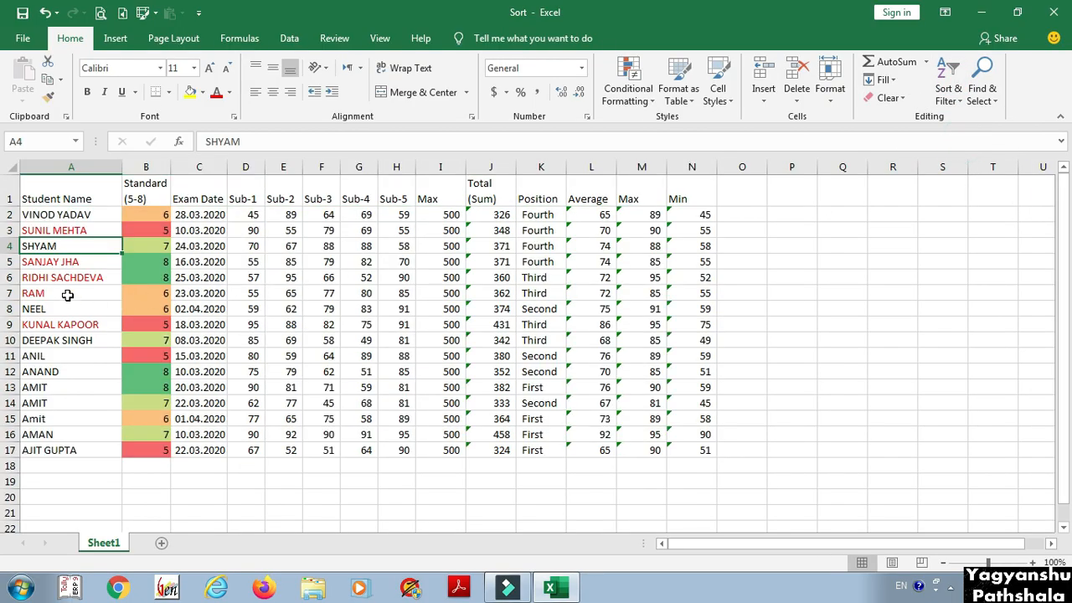
pyautogui.click(50, 421)
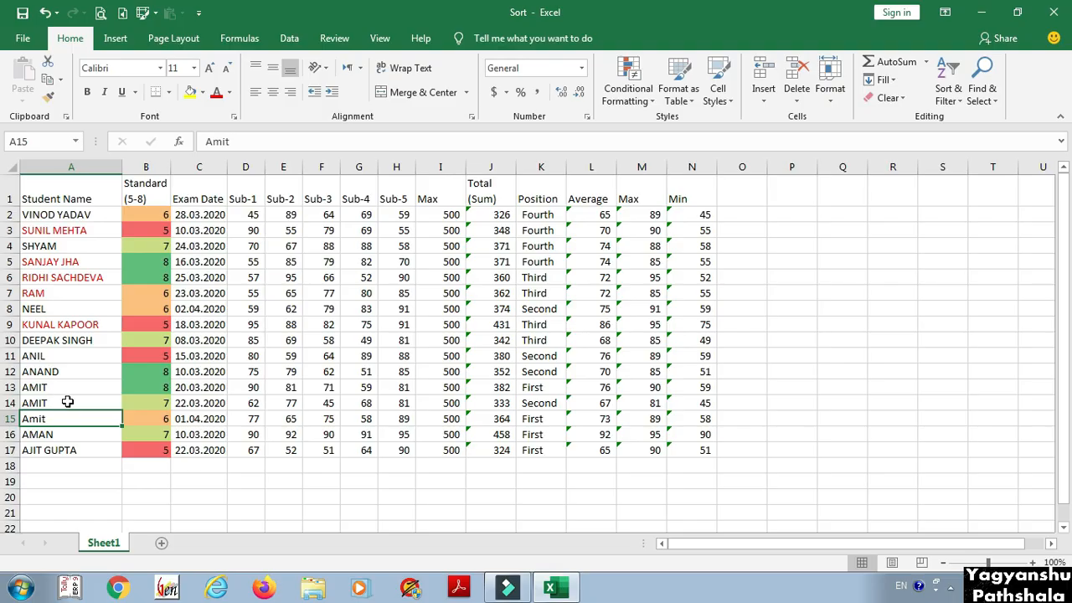
# Review the orientation choices in the custom sort options and close both dialogs without making changes.
pyautogui.click(71, 215)
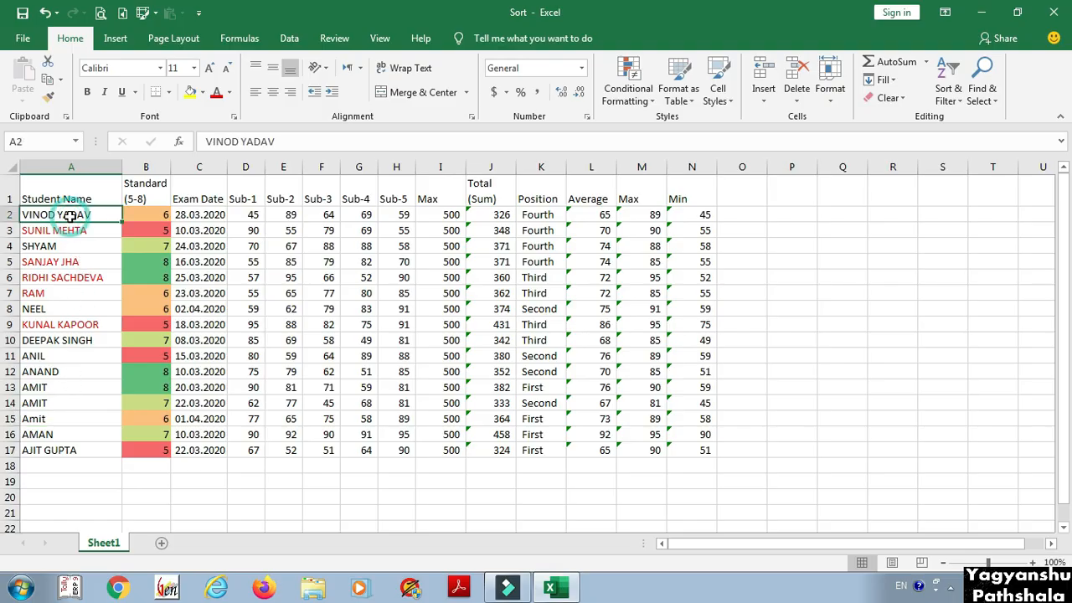
pyautogui.press('Up')
pyautogui.click(101, 218)
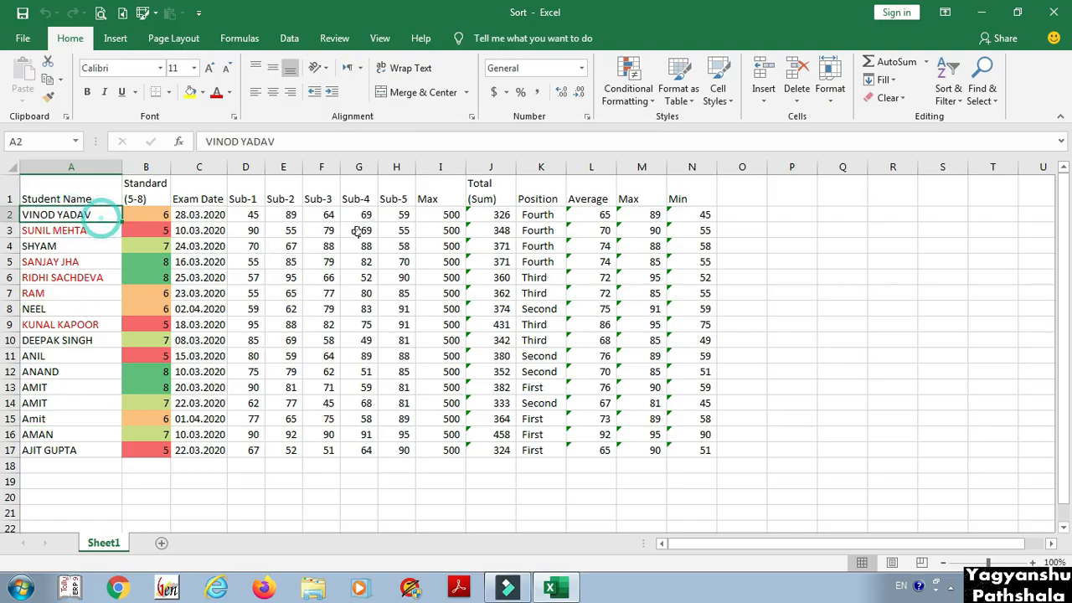
pyautogui.click(946, 94)
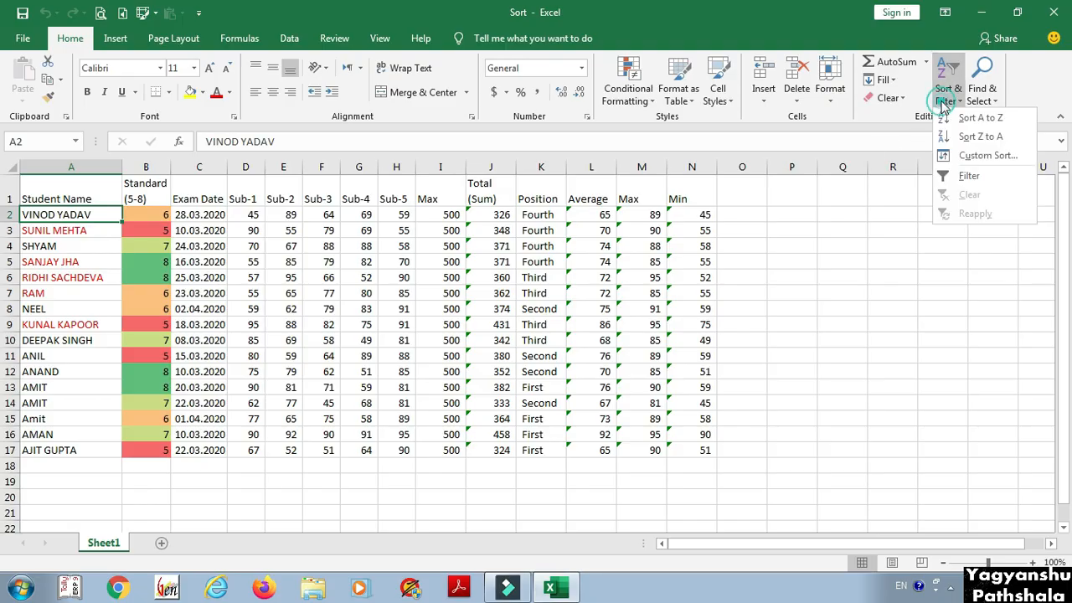
pyautogui.click(959, 157)
pyautogui.click(884, 247)
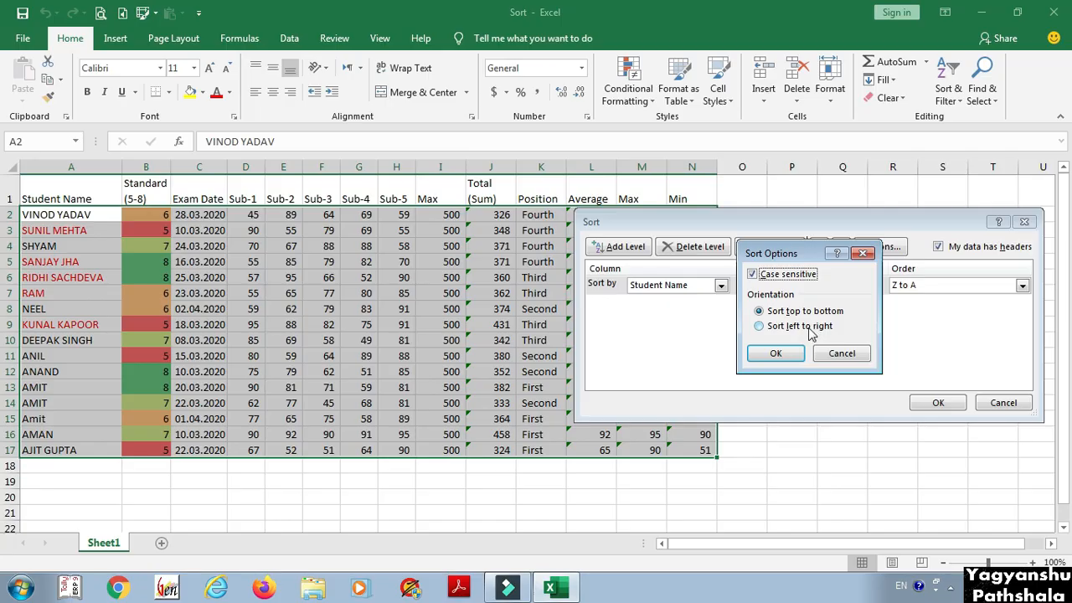
pyautogui.click(834, 354)
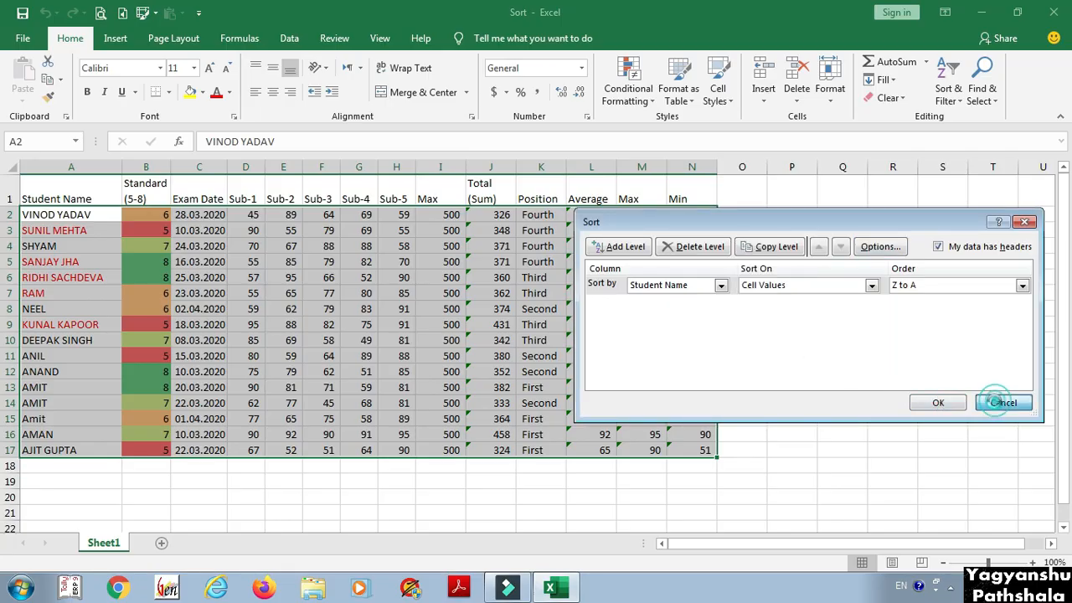
pyautogui.click(995, 403)
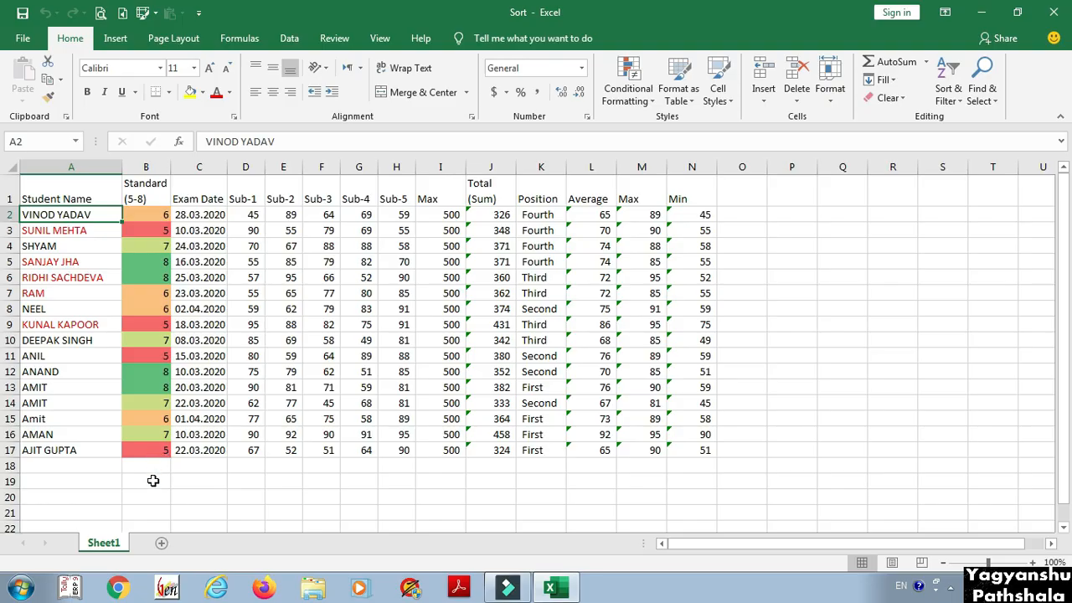
# Paste a transposed copy of the whole student table into a new sheet and autofit its column widths.
pyautogui.moveTo(53, 192); pyautogui.dragTo(703, 450)
pyautogui.hotkey('ctrl', 'c')
pyautogui.click(163, 544)
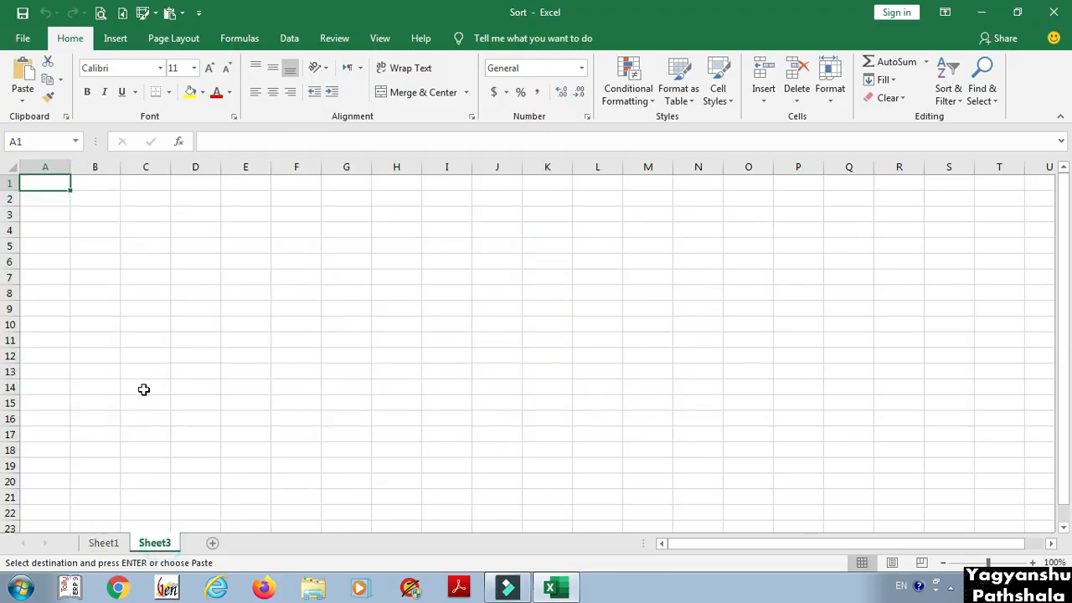
pyautogui.click(23, 100)
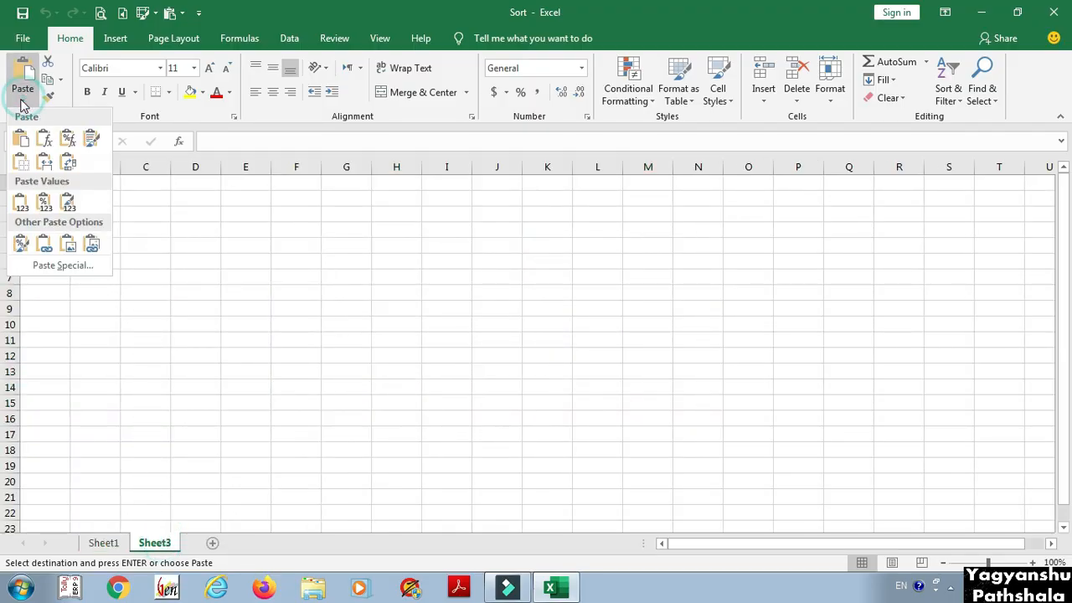
pyautogui.click(74, 166)
pyautogui.click(831, 94)
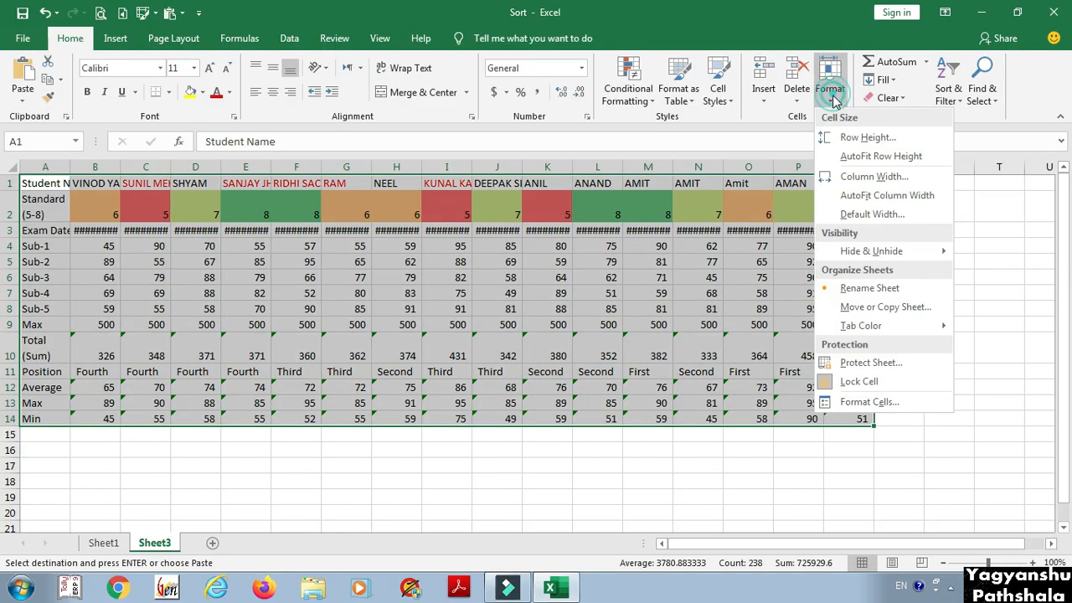
pyautogui.click(851, 197)
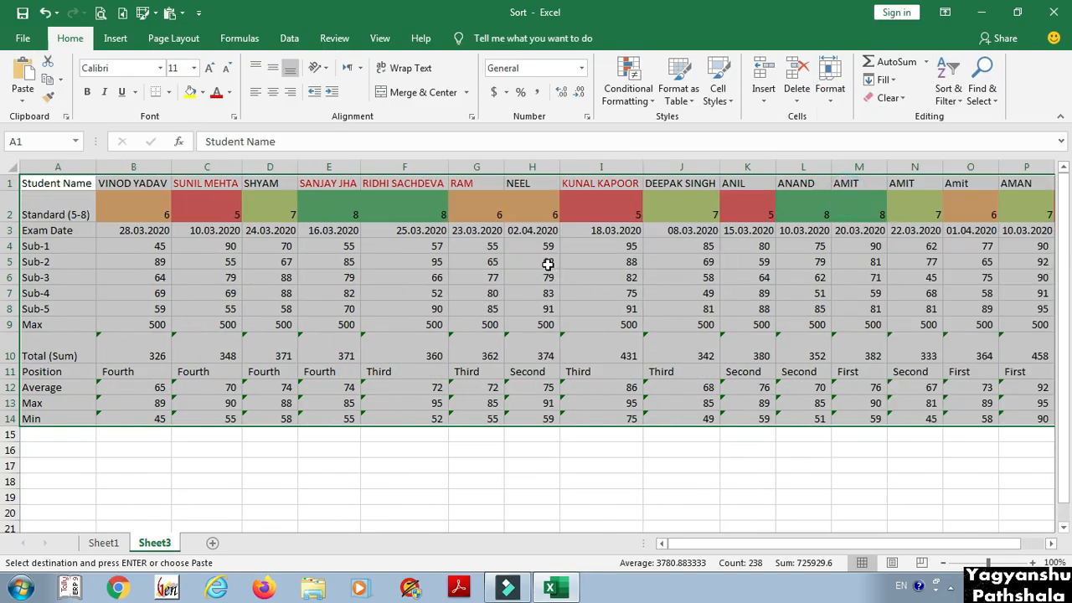
# Clear the copy selection and compare the header and student layout of the original table in Sheet1 with the transposed one in Sheet3.
pyautogui.click(102, 542)
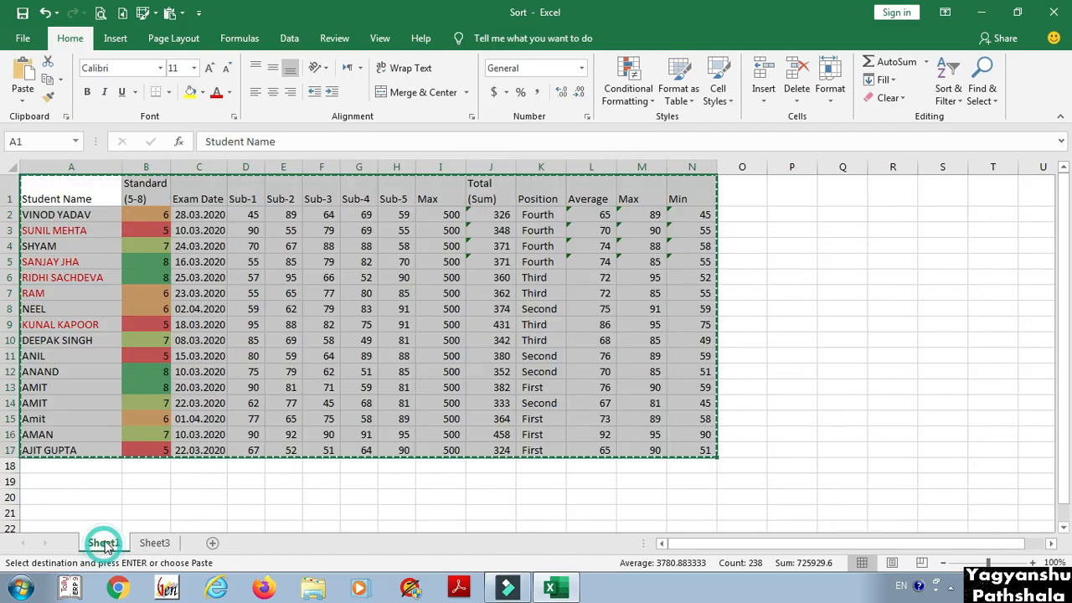
pyautogui.press('Escape')
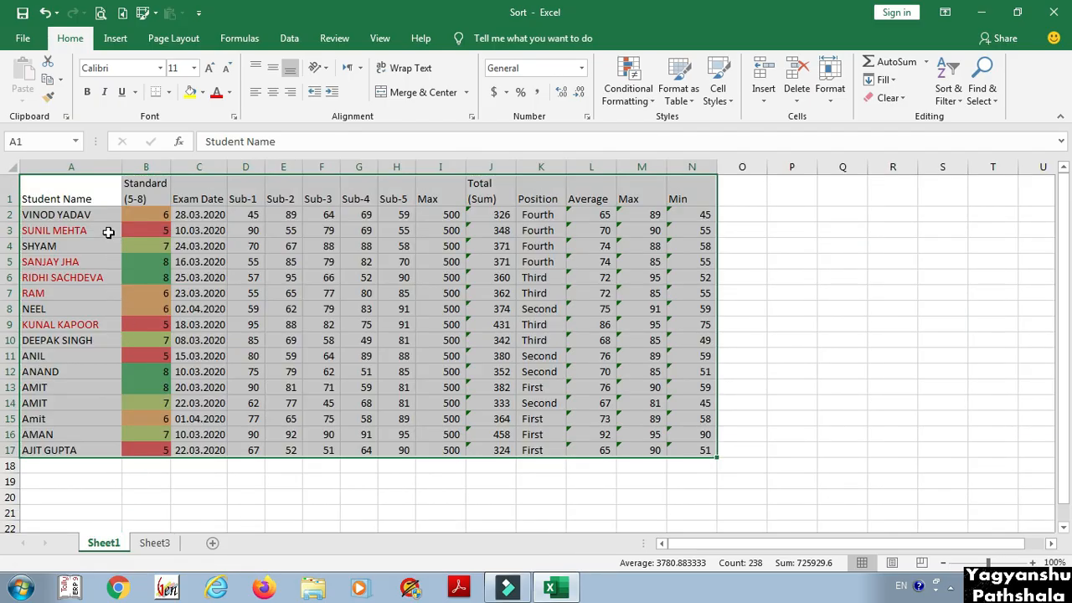
pyautogui.click(71, 184)
pyautogui.click(92, 185)
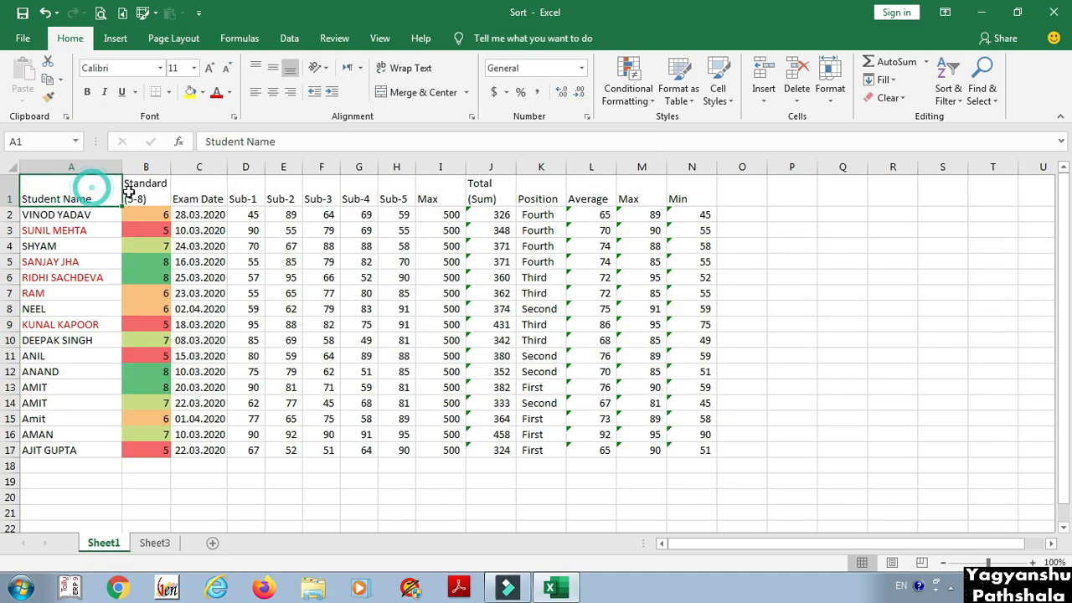
pyautogui.moveTo(124, 191); pyautogui.dragTo(130, 193)
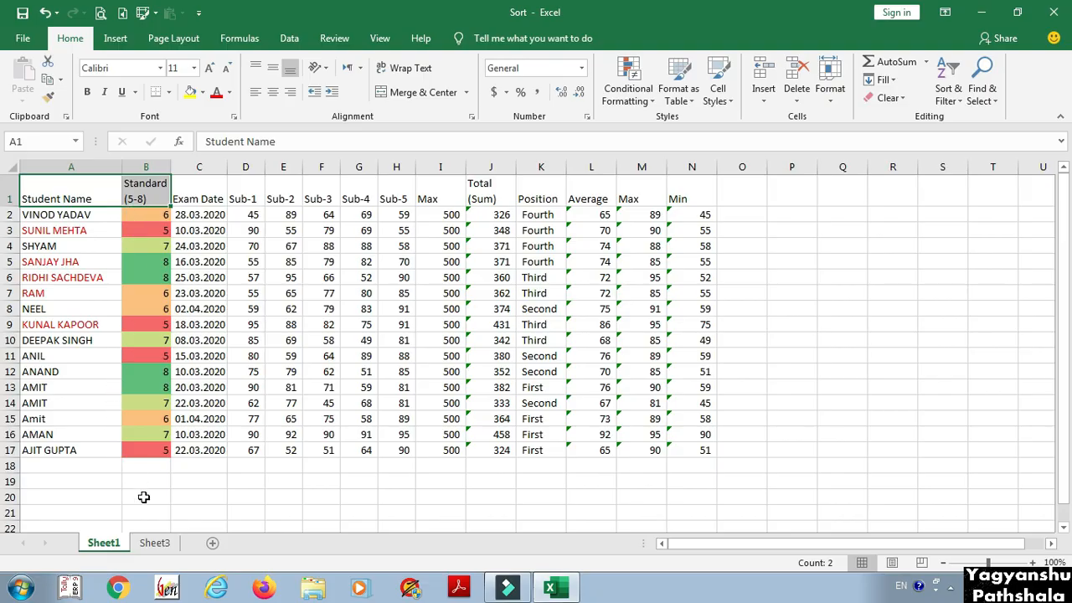
pyautogui.click(154, 543)
pyautogui.click(122, 186)
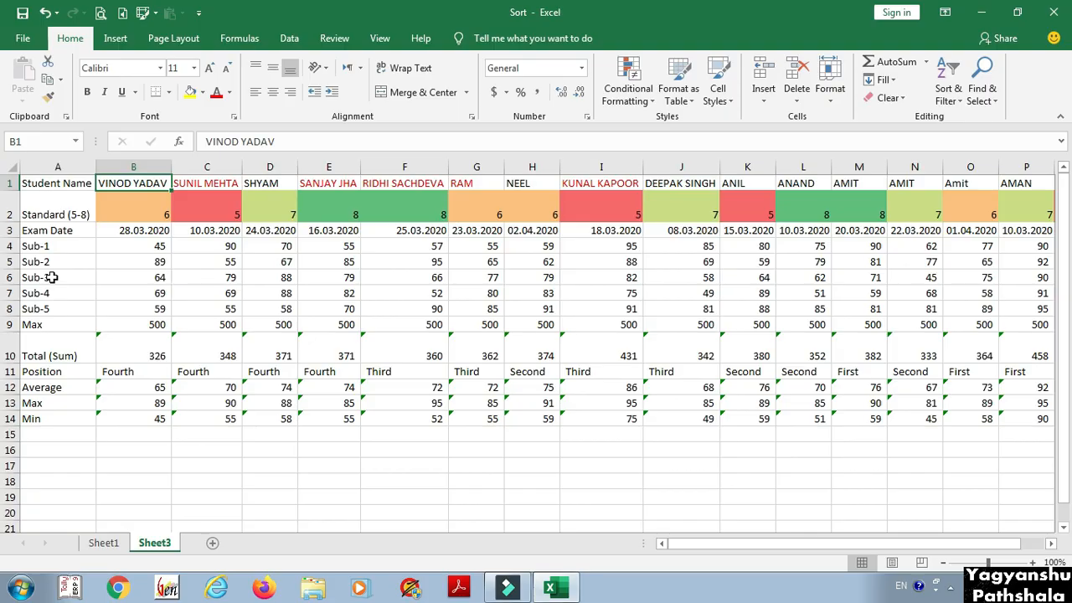
pyautogui.hotkey('ctrl', 'pageup')
pyautogui.click(84, 215)
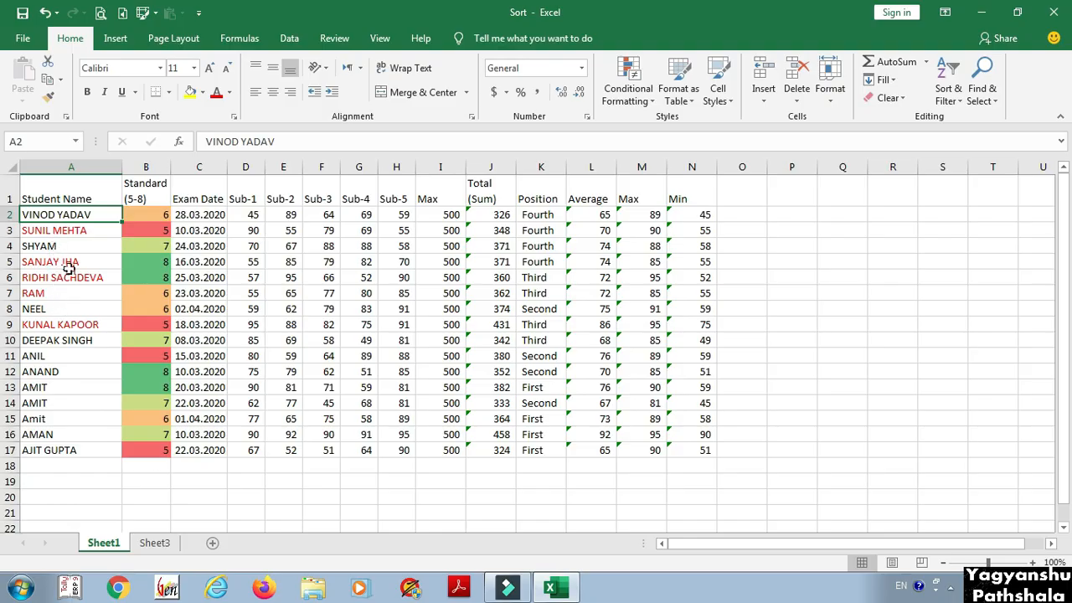
pyautogui.click(50, 467)
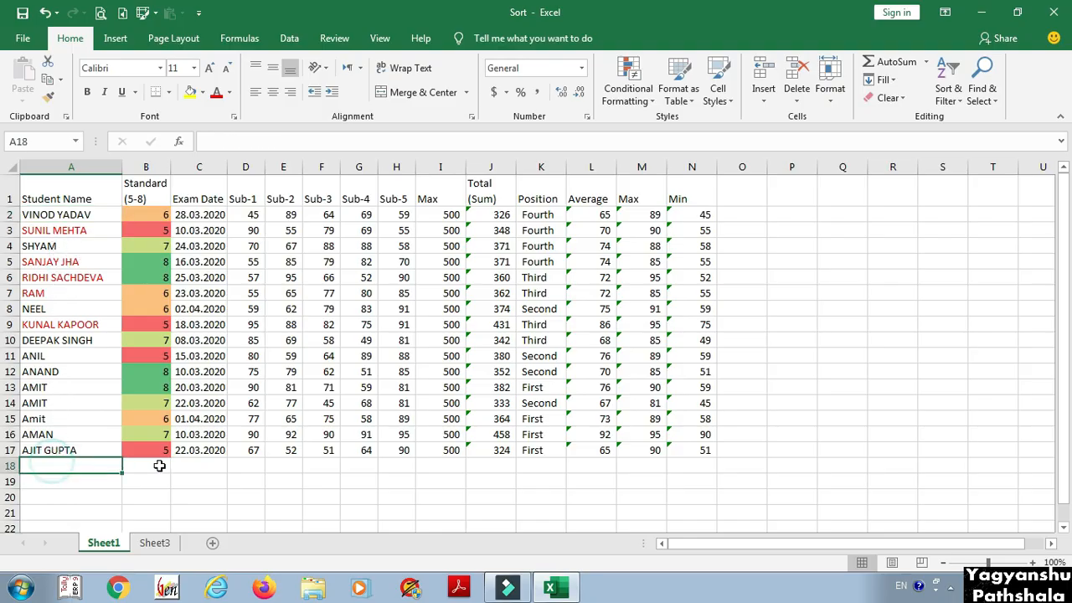
# Examine the transposed table in Sheet3 through to its last student column and the empty cells beyond it.
pyautogui.click(155, 542)
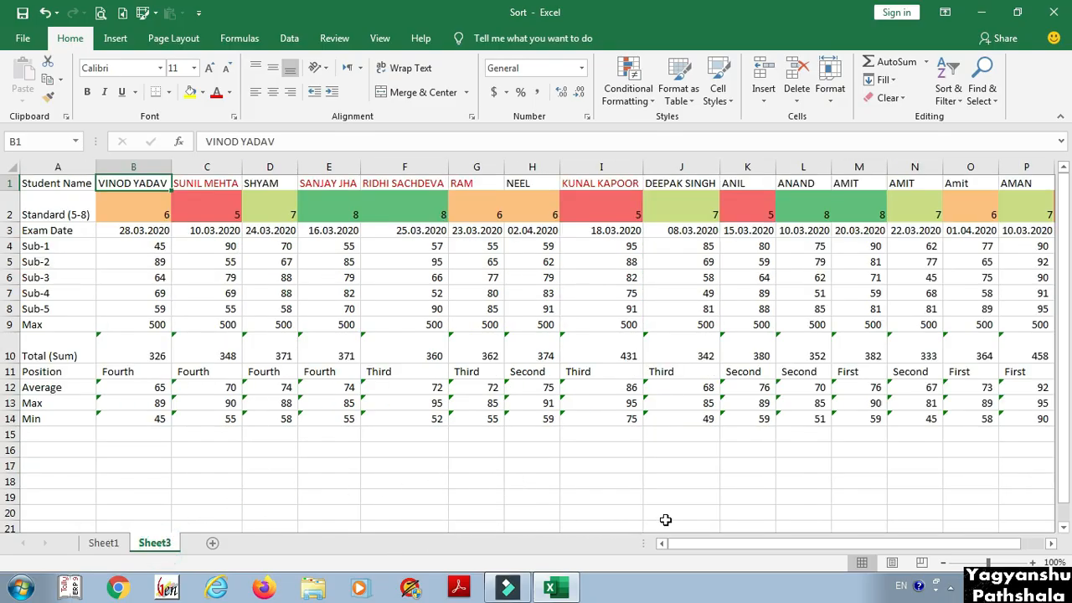
pyautogui.moveTo(784, 543); pyautogui.dragTo(891, 551)
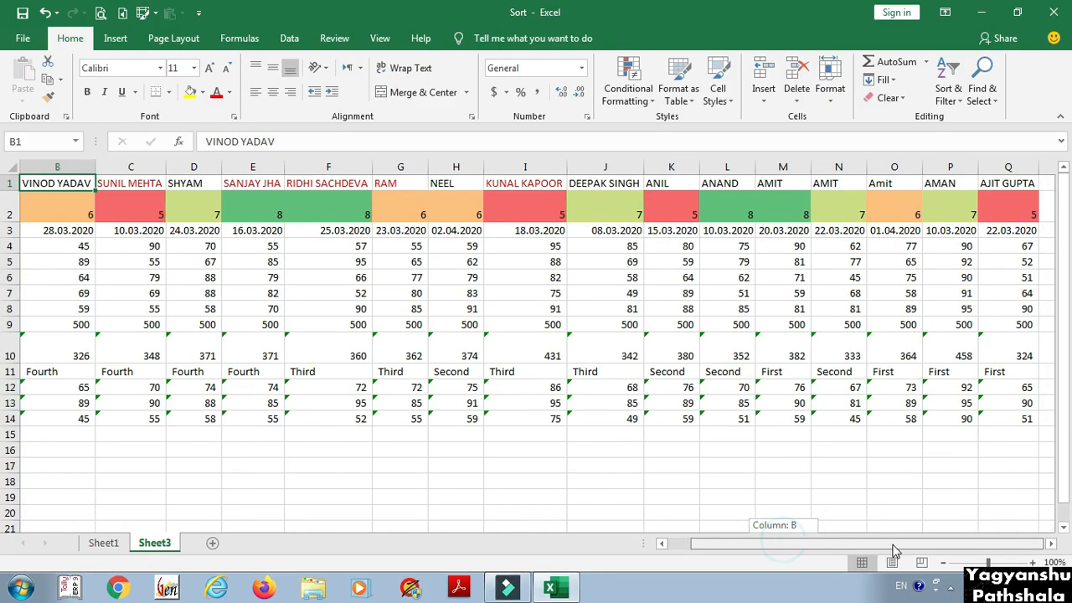
pyautogui.click(1052, 543)
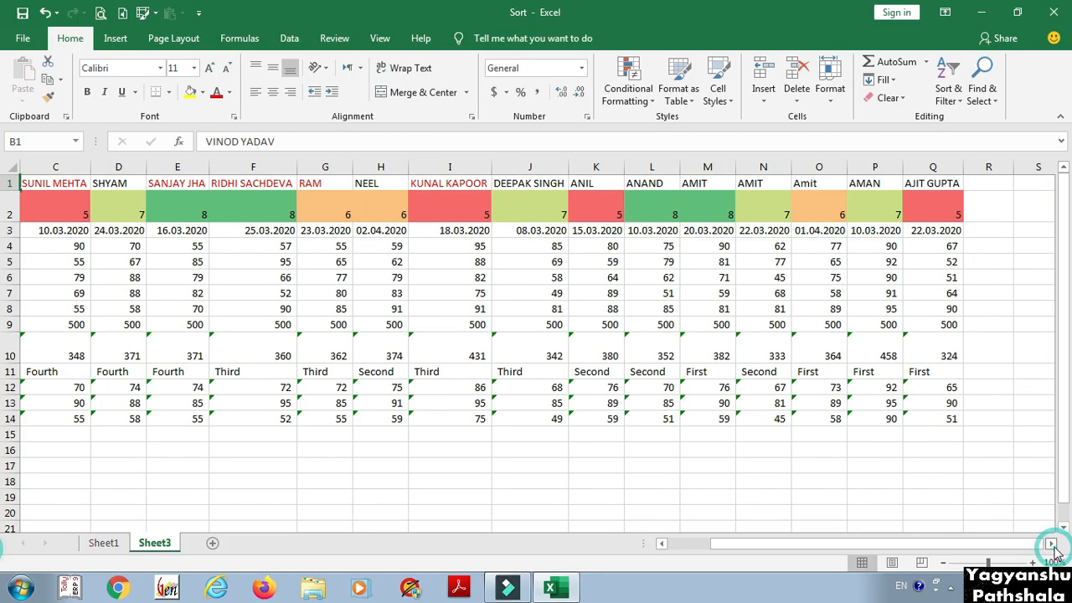
pyautogui.click(1052, 543)
pyautogui.click(922, 206)
pyautogui.click(926, 228)
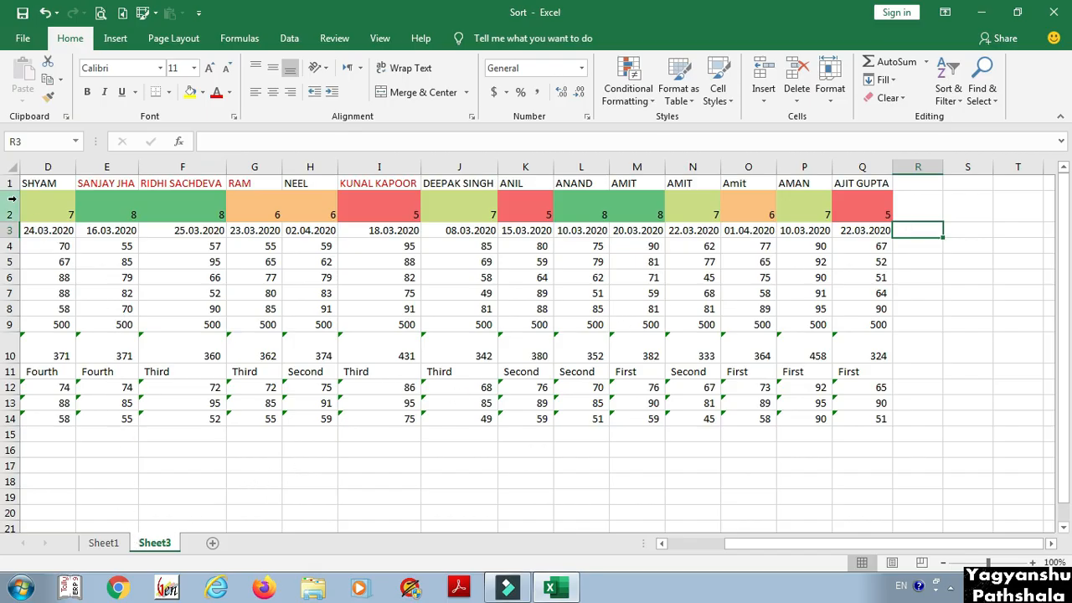
# Examine how the header option affects the custom sort range of Sheet3's transposed table, and close the settings without sorting.
pyautogui.click(104, 543)
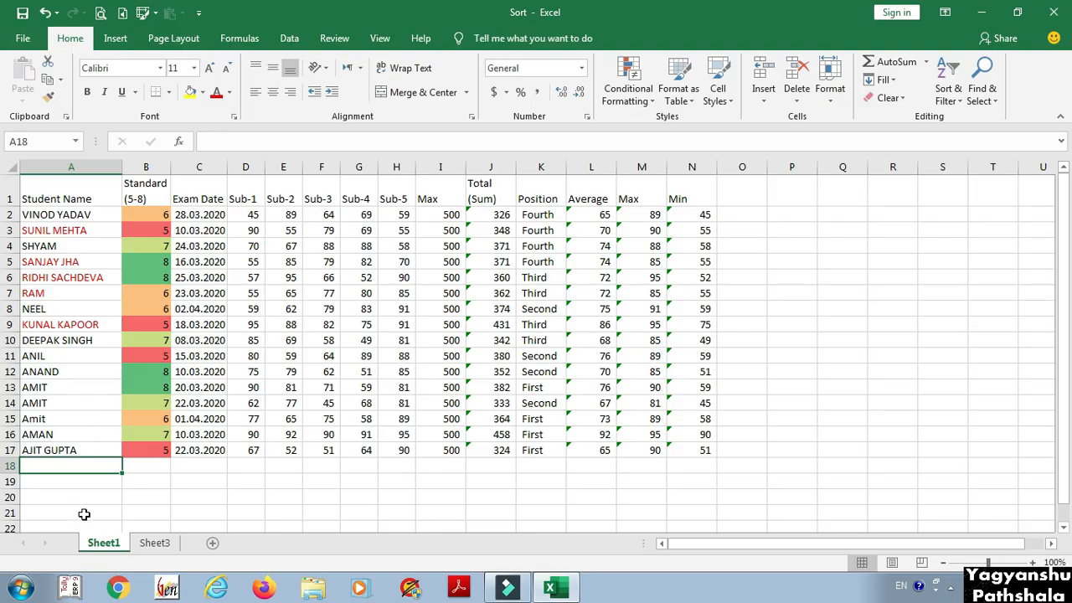
pyautogui.click(154, 543)
pyautogui.click(123, 282)
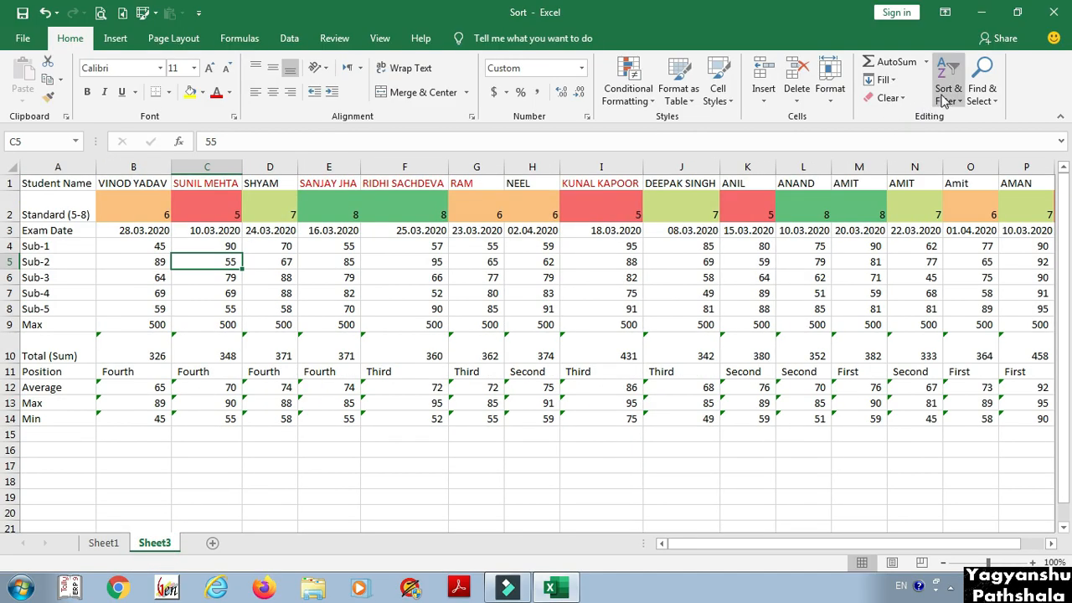
pyautogui.click(944, 94)
pyautogui.click(963, 155)
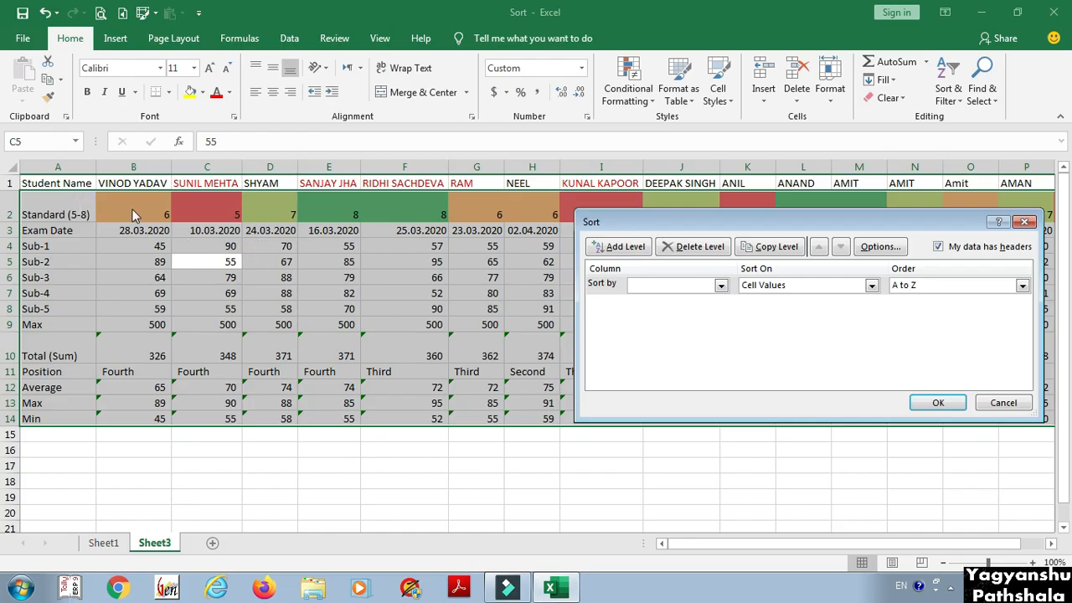
pyautogui.click(940, 248)
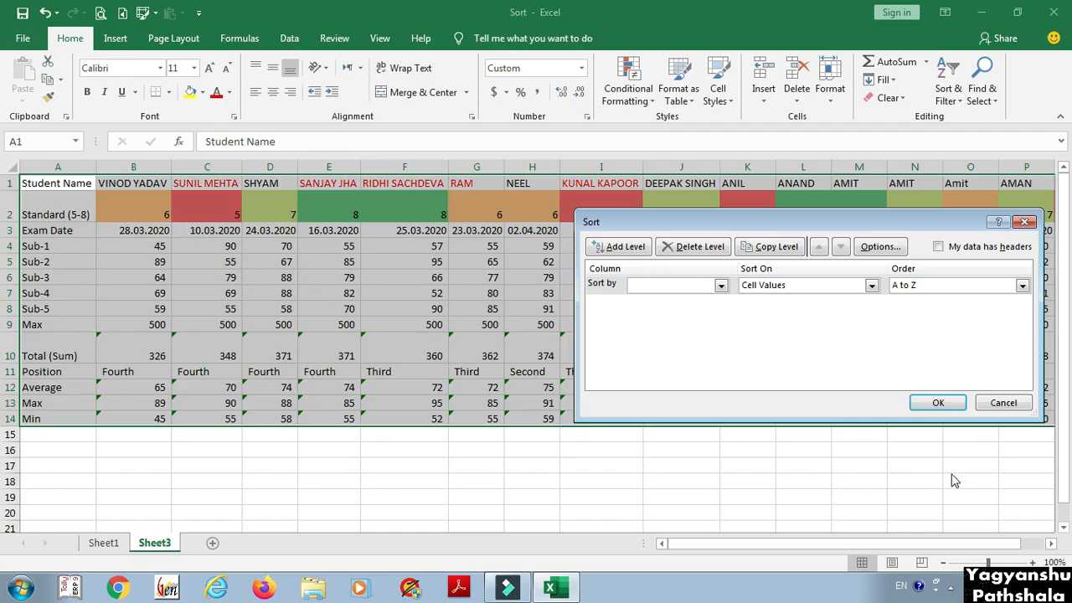
pyautogui.click(1001, 403)
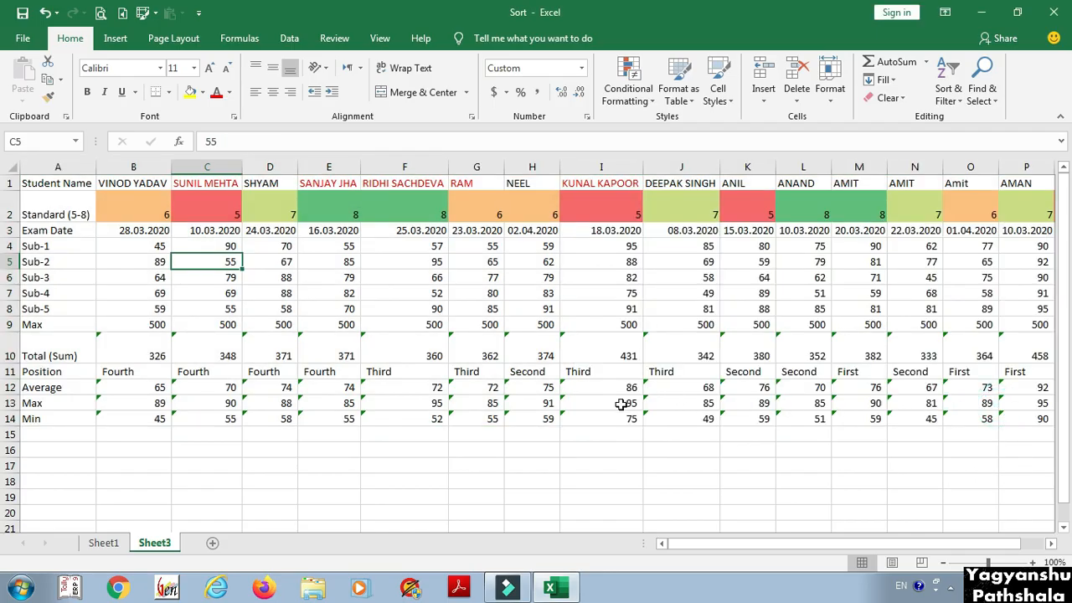
pyautogui.click(104, 543)
pyautogui.click(97, 310)
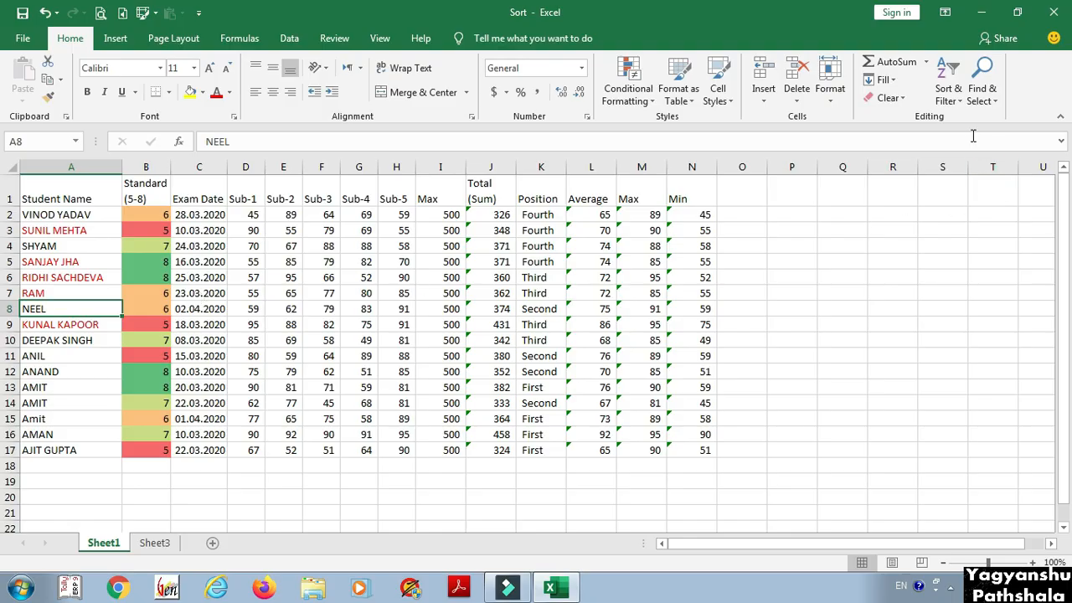
pyautogui.click(947, 104)
pyautogui.click(948, 104)
pyautogui.click(163, 544)
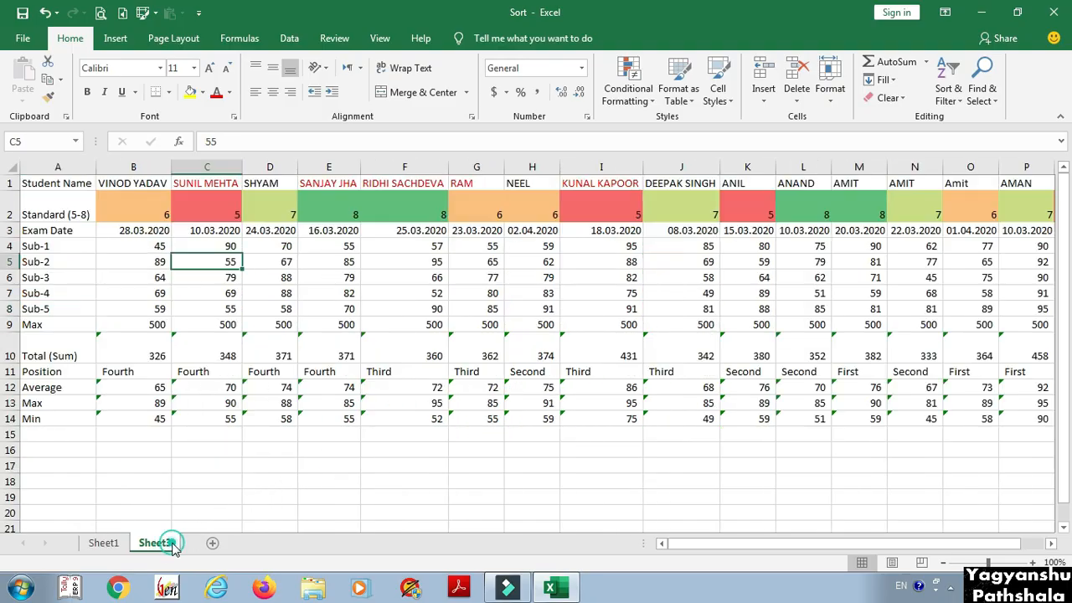
# Select the student data B1:Q14 in Sheet3 without the label column and set its custom sort orientation to left to right.
pyautogui.click(145, 181)
pyautogui.hotkey('ctrl', 'shift', 'Down')
pyautogui.hotkey('ctrl', 'shift', 'Right')
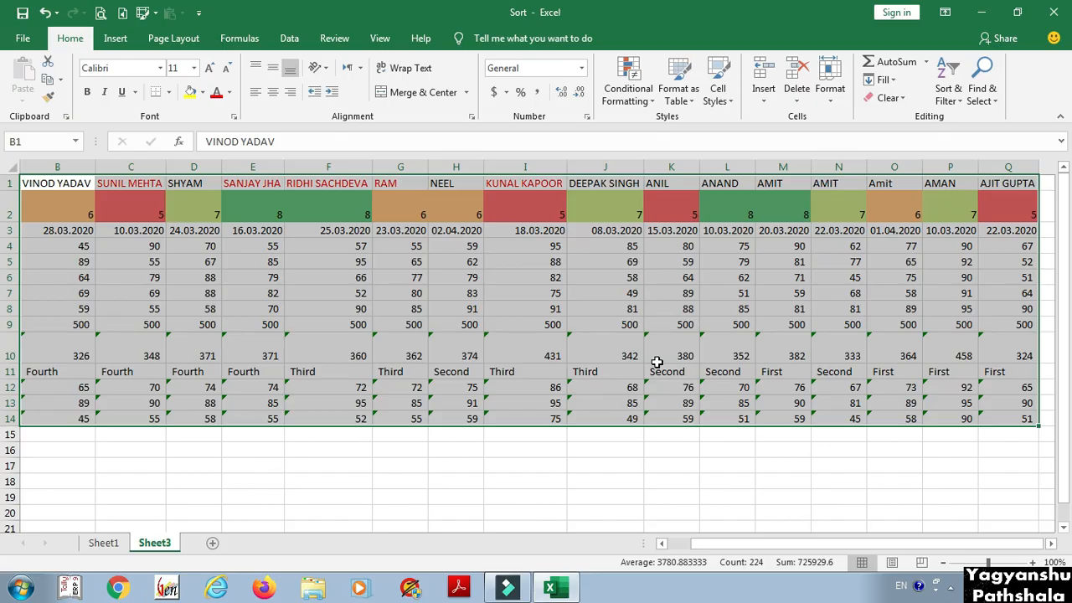
pyautogui.click(948, 88)
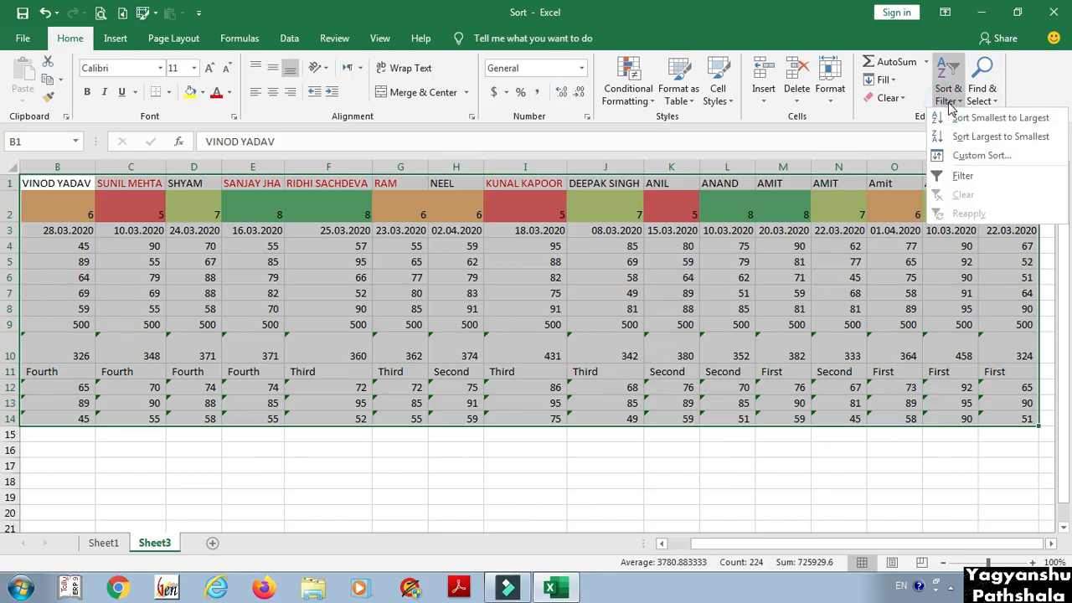
pyautogui.click(981, 154)
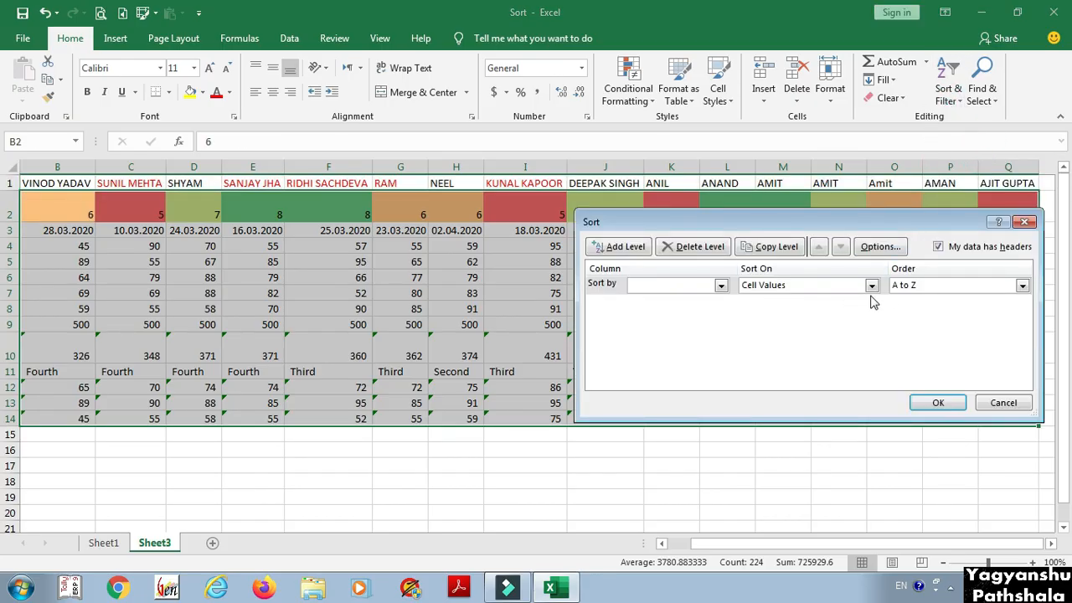
pyautogui.click(882, 247)
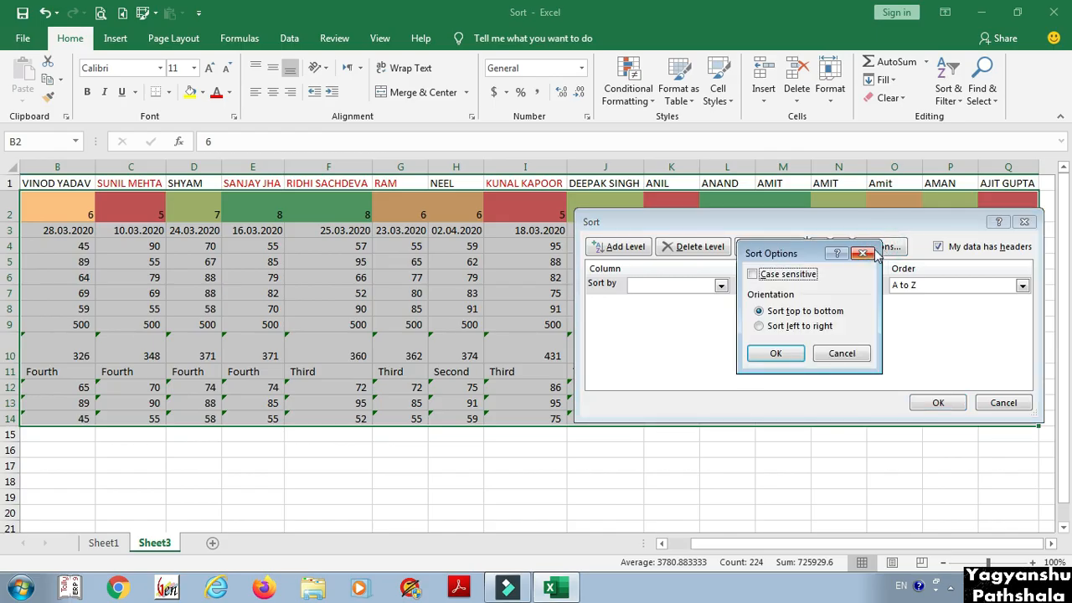
pyautogui.click(760, 327)
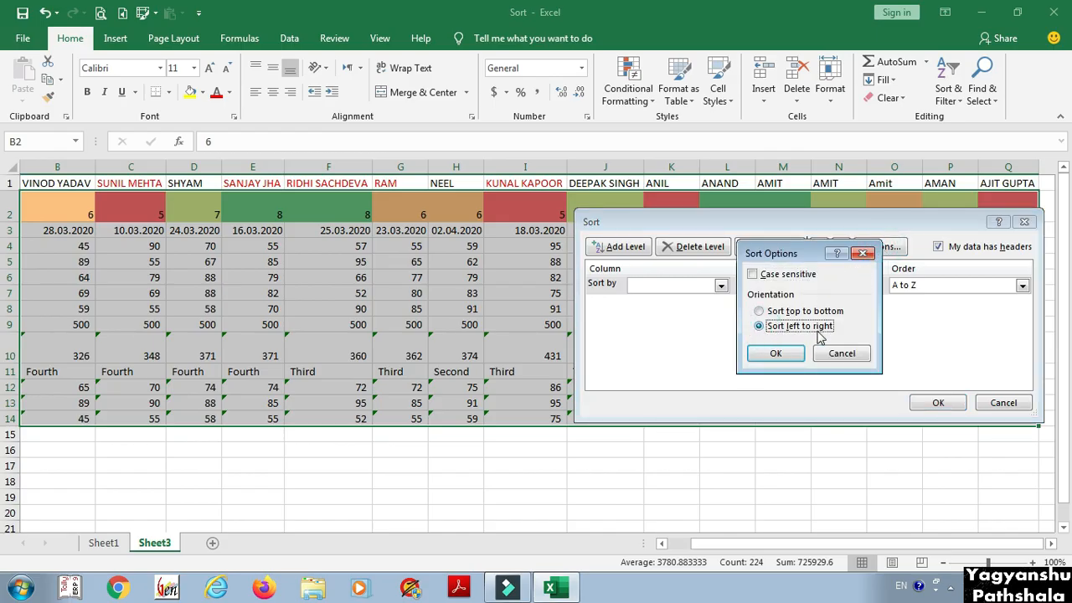
pyautogui.click(776, 356)
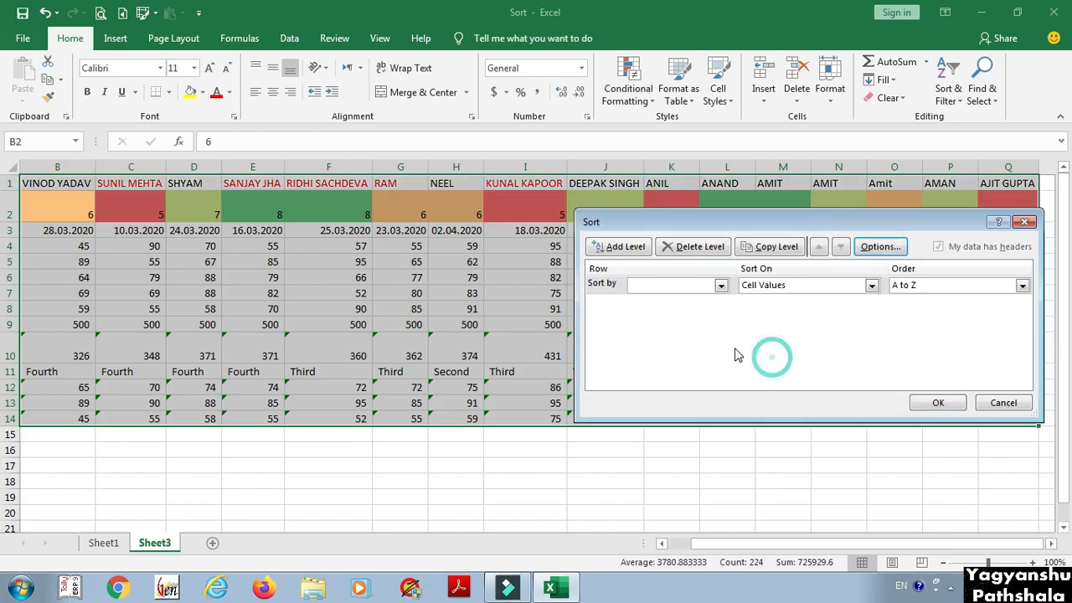
# Sort the selected student columns by Row 1 on cell values in A to Z order.
pyautogui.click(680, 286)
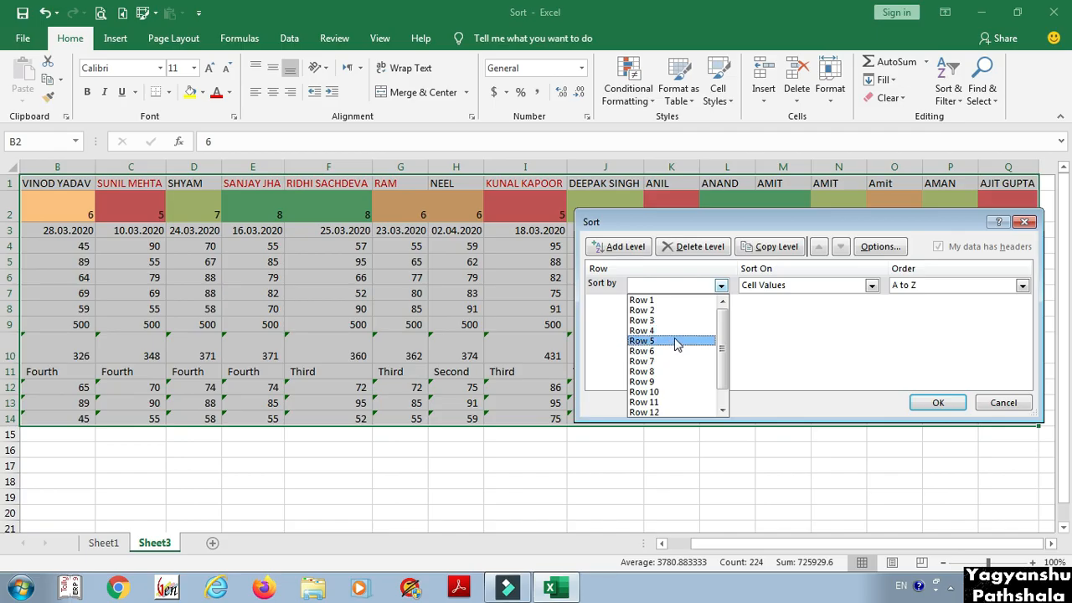
pyautogui.click(642, 300)
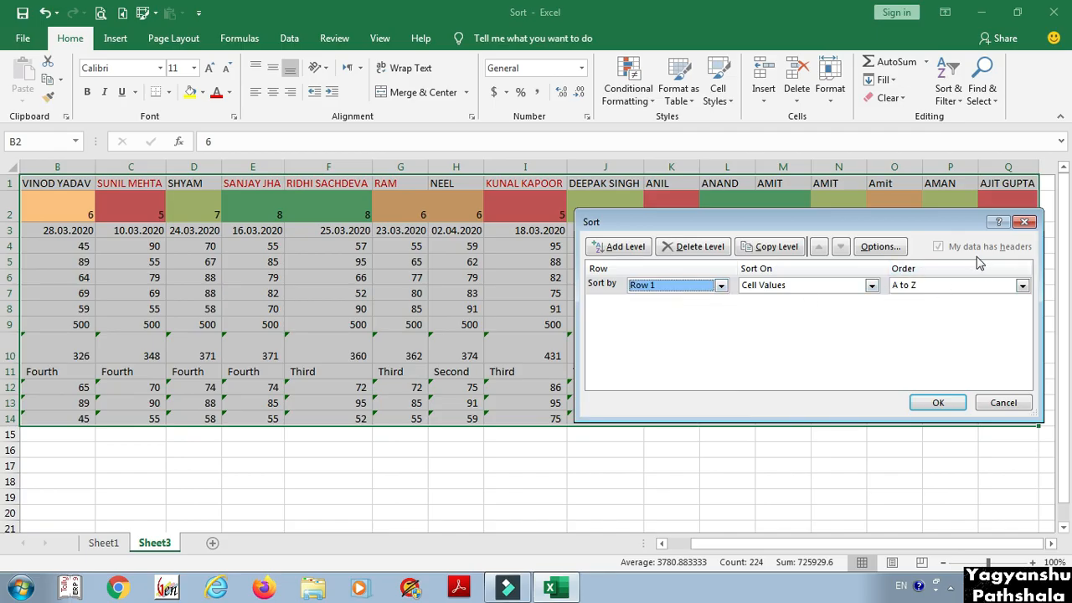
pyautogui.click(675, 286)
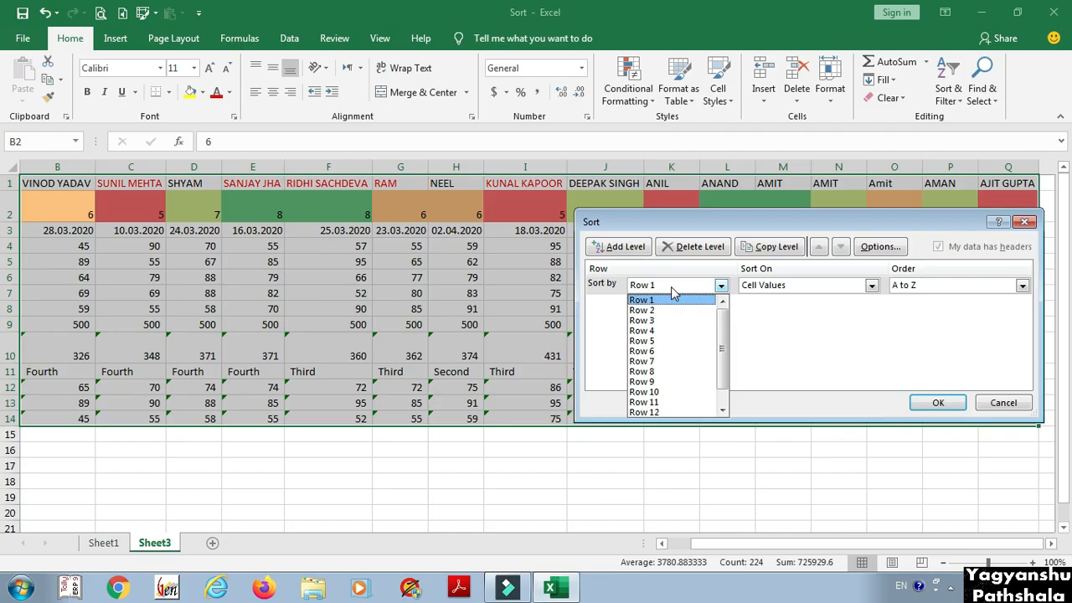
pyautogui.click(661, 299)
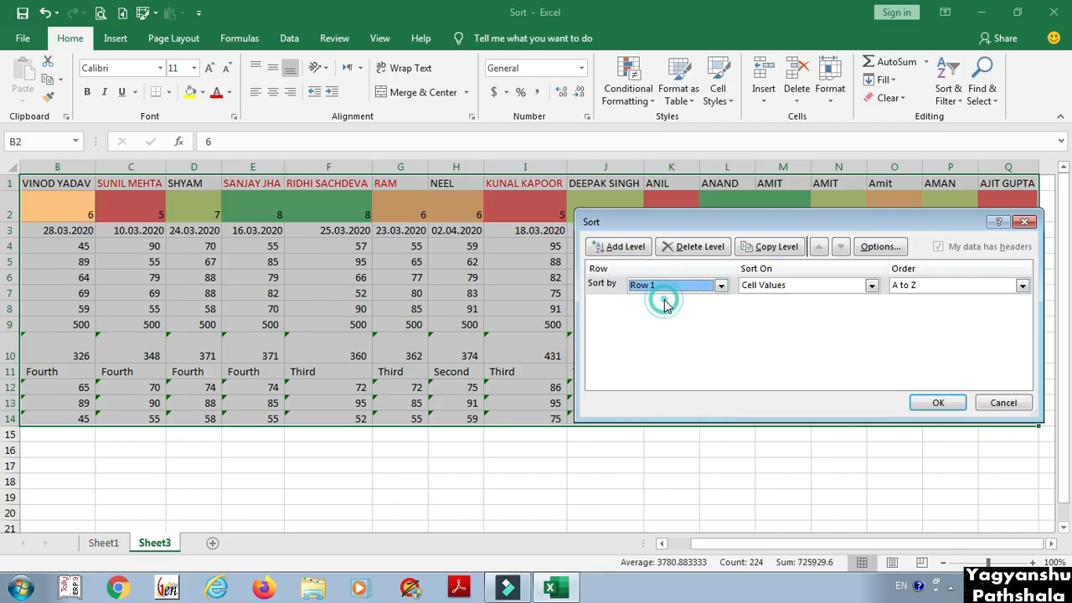
pyautogui.click(838, 287)
pyautogui.click(838, 293)
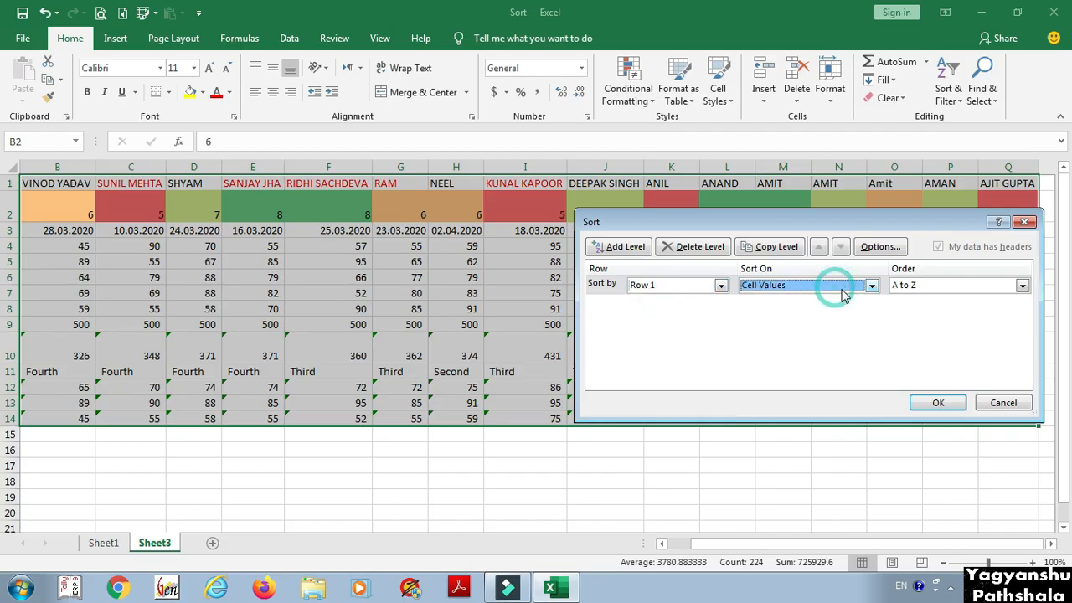
pyautogui.click(920, 286)
pyautogui.click(919, 286)
pyautogui.click(919, 285)
pyautogui.click(918, 299)
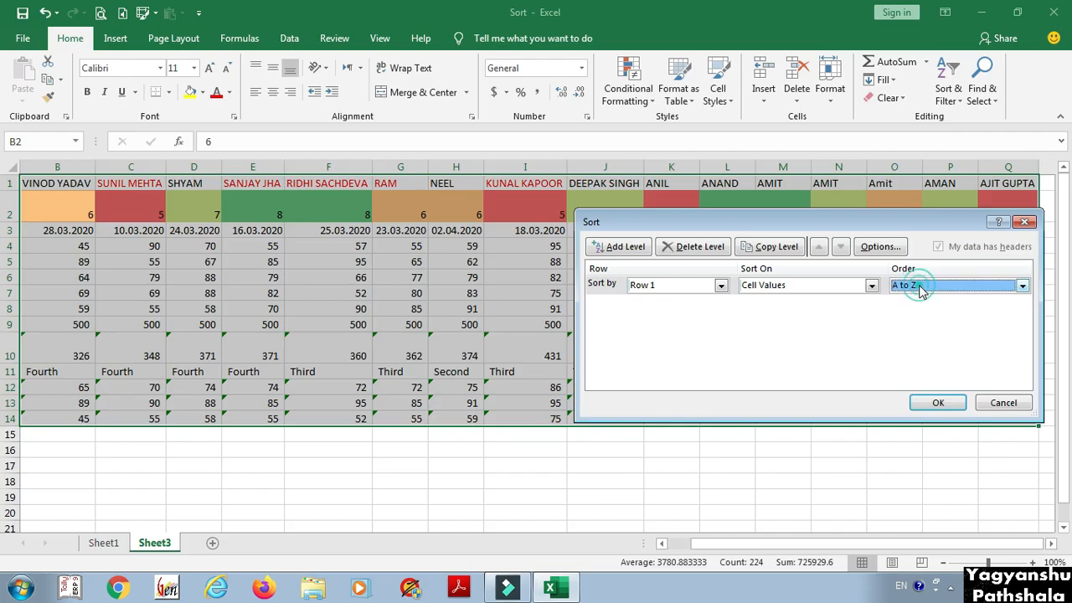
pyautogui.click(937, 403)
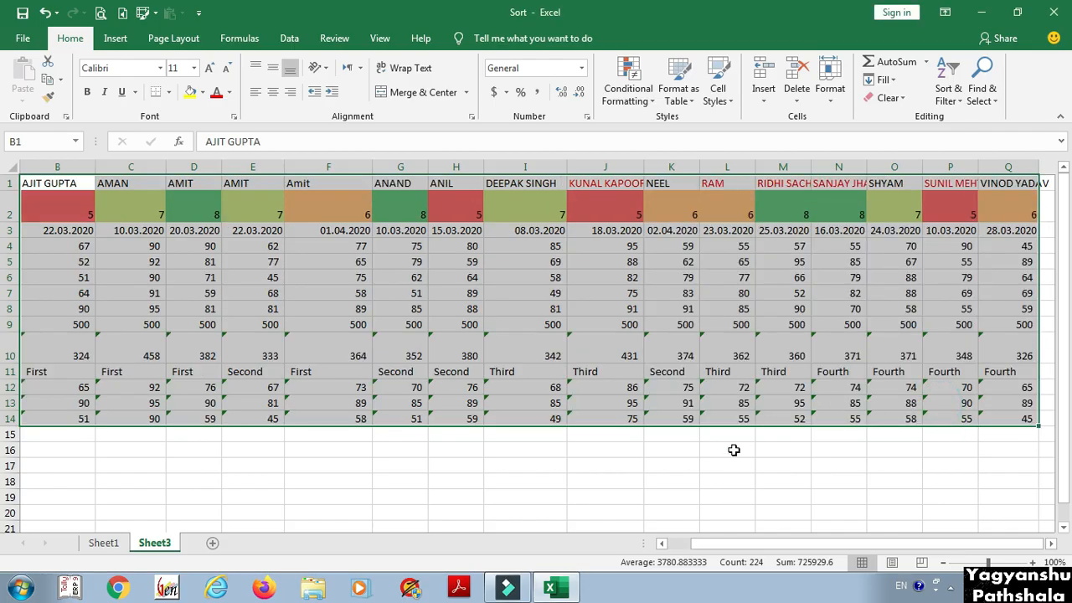
# Set up another custom sort of the same student columns, using the exam dates in Row 3 as the key on cell values.
pyautogui.moveTo(782, 542); pyautogui.dragTo(704, 559)
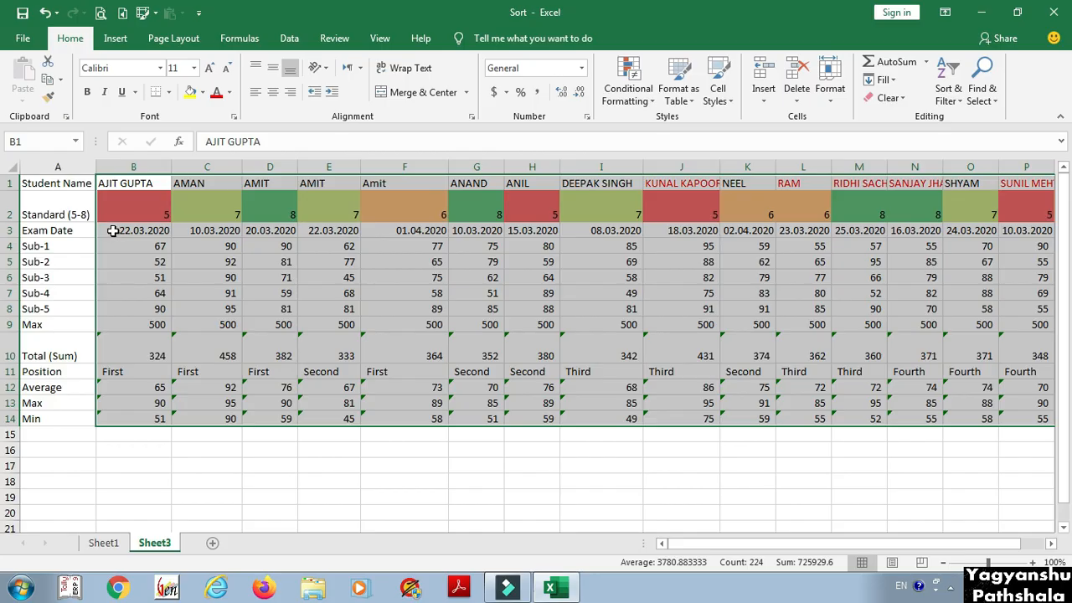
pyautogui.click(949, 91)
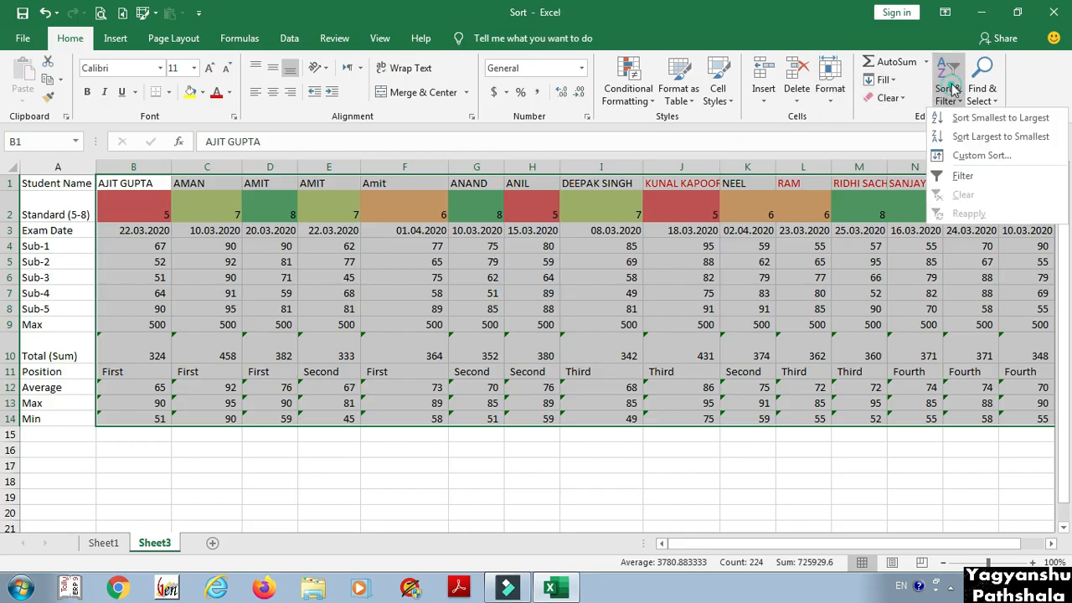
pyautogui.click(955, 159)
pyautogui.click(694, 285)
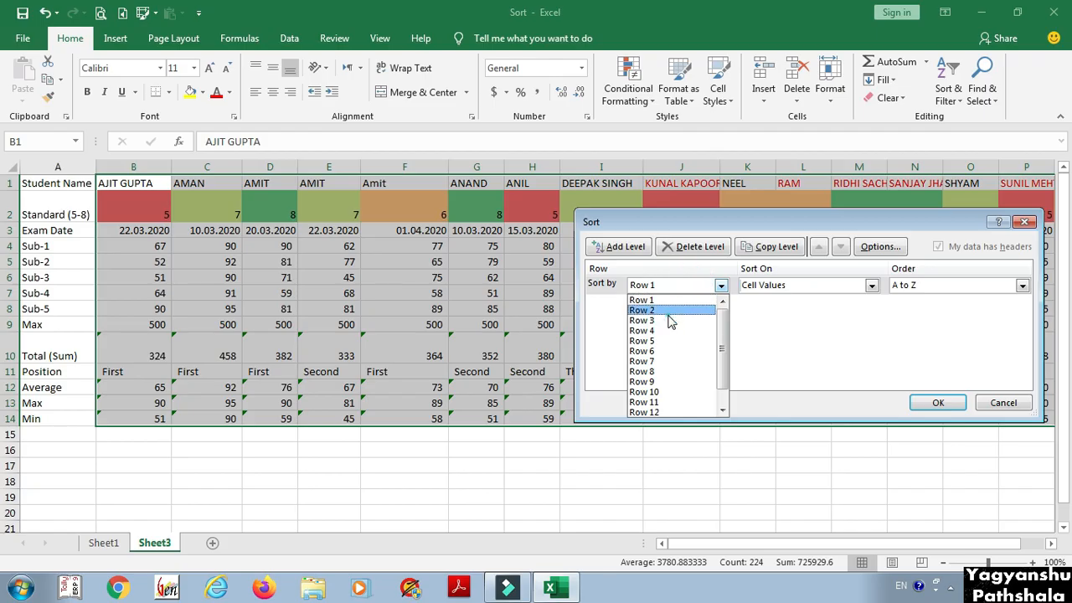
pyautogui.click(672, 309)
pyautogui.click(677, 289)
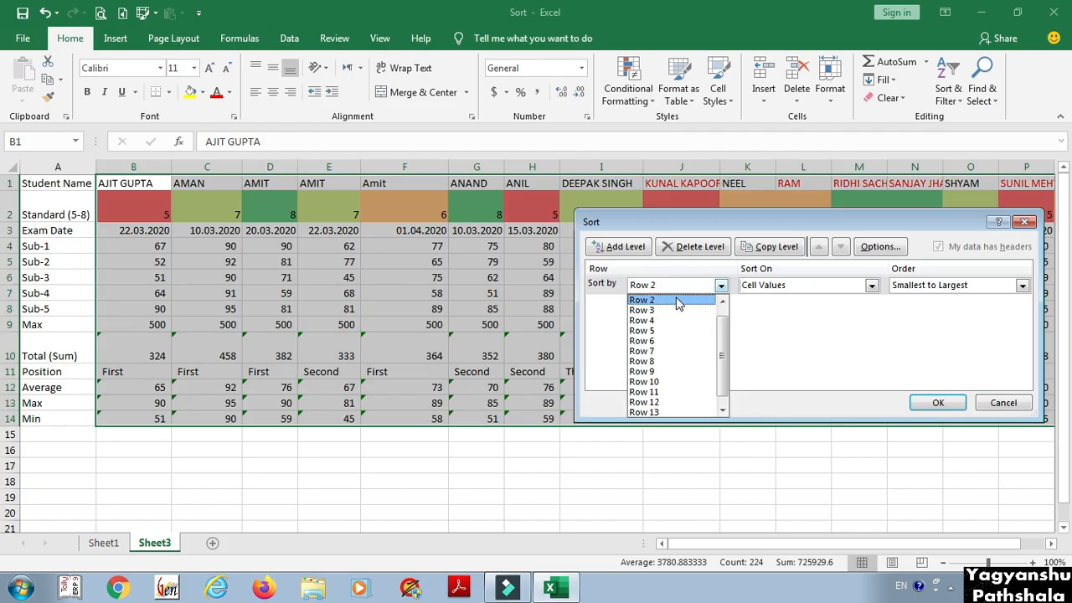
pyautogui.click(653, 310)
pyautogui.click(766, 285)
pyautogui.click(766, 295)
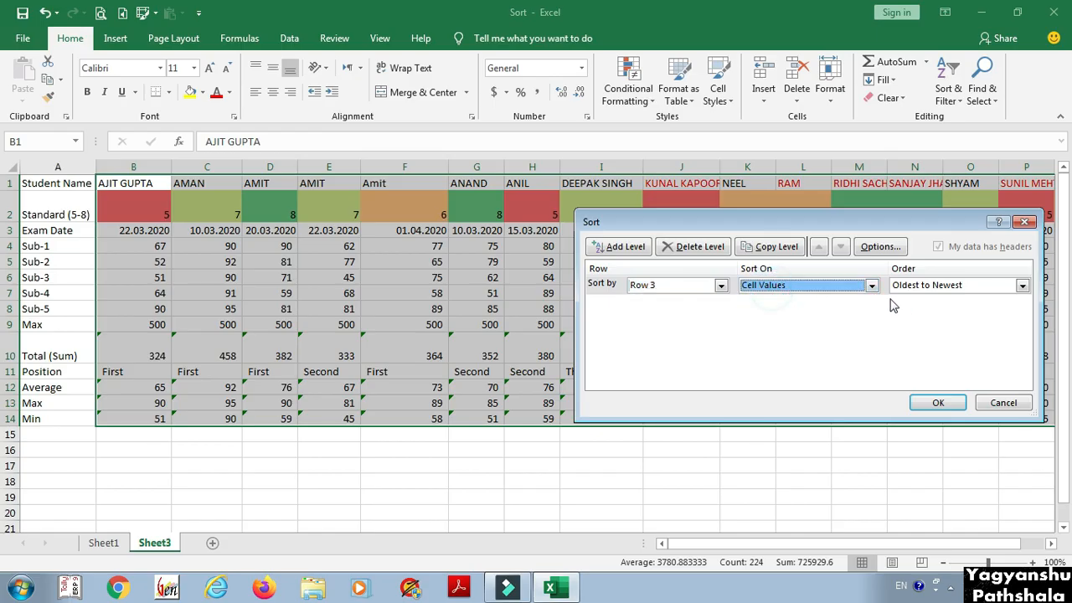
# Set the sort order to Newest to Oldest and apply the sort.
pyautogui.click(922, 287)
pyautogui.click(949, 300)
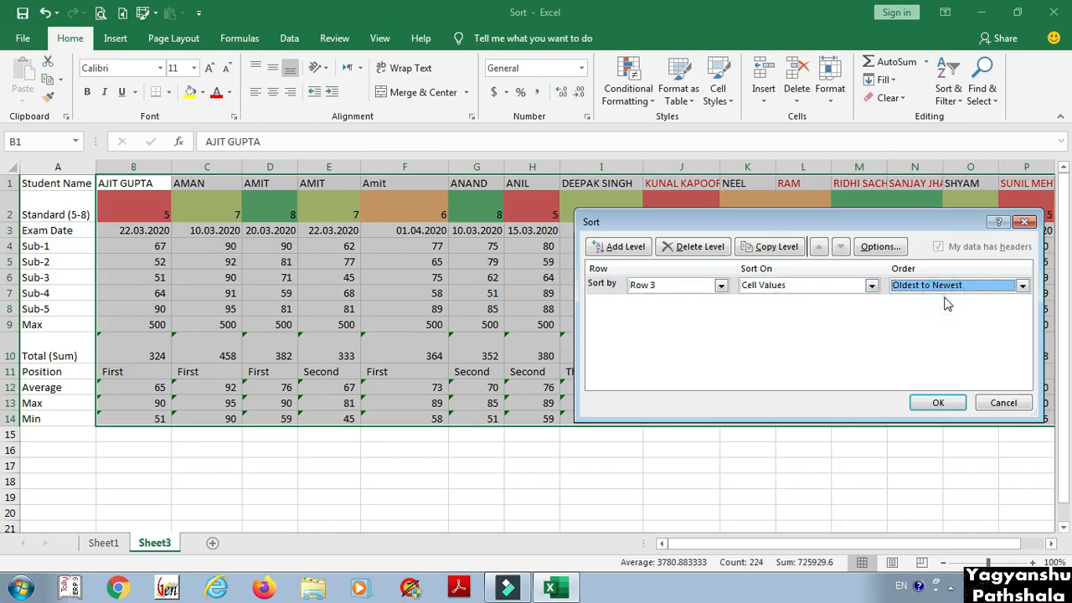
pyautogui.click(912, 285)
pyautogui.click(909, 310)
pyautogui.click(938, 402)
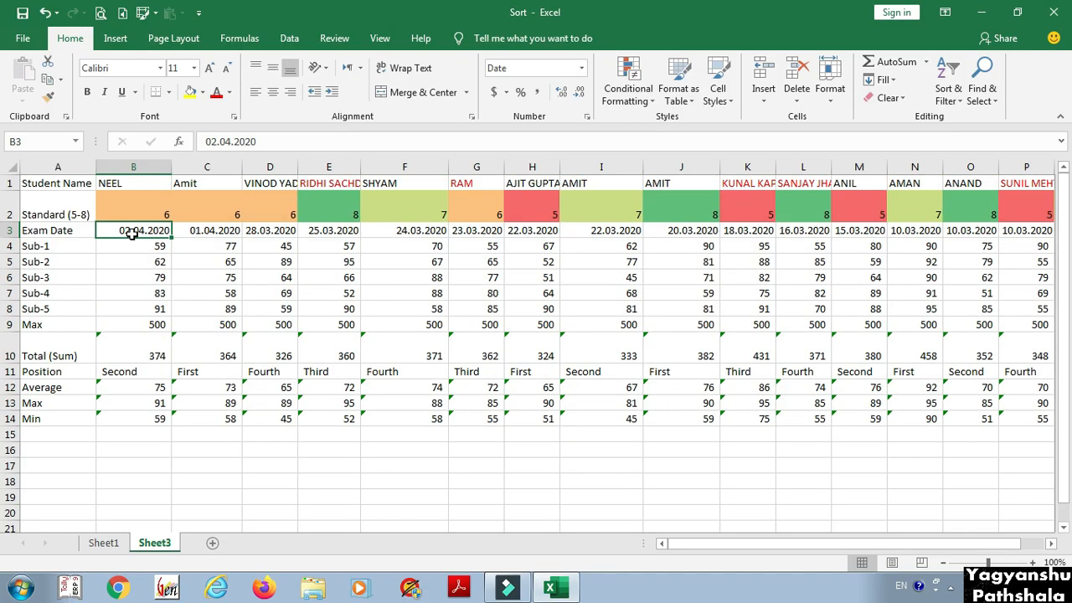
# Review the Sort On choices, including Conditional Formatting Icon, for Student Name in Sheet1's custom sort, and cancel without sorting.
pyautogui.click(104, 543)
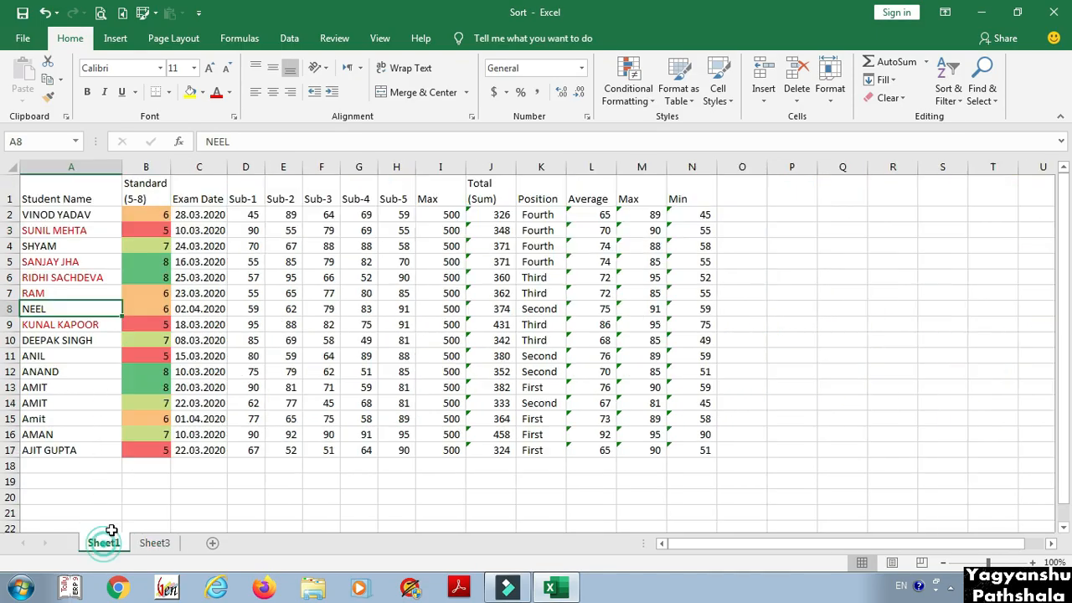
pyautogui.click(80, 215)
pyautogui.click(947, 90)
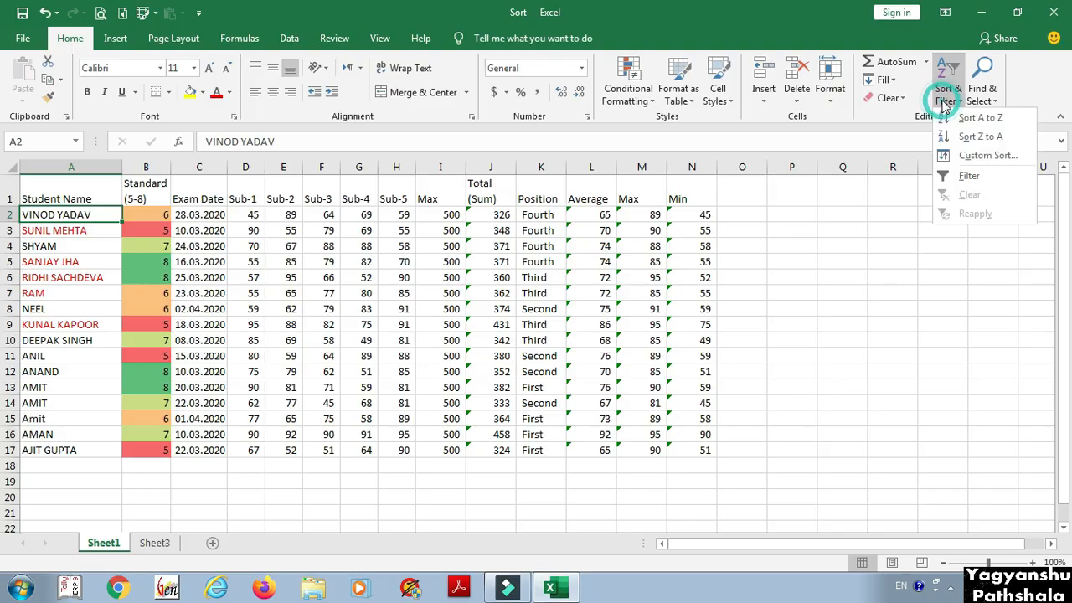
pyautogui.click(965, 156)
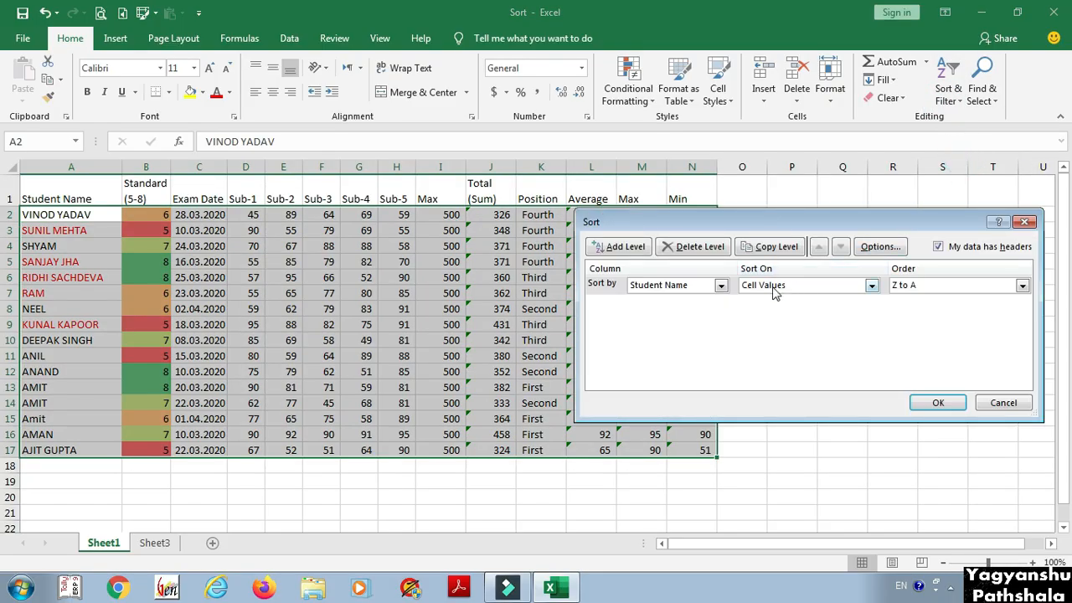
pyautogui.click(719, 286)
pyautogui.click(713, 299)
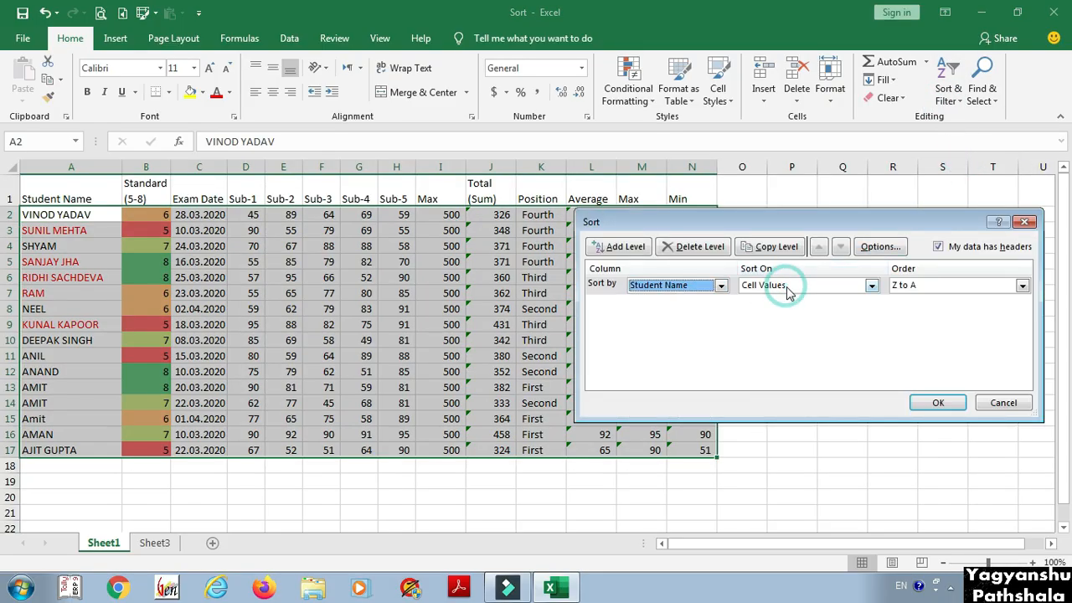
pyautogui.click(787, 286)
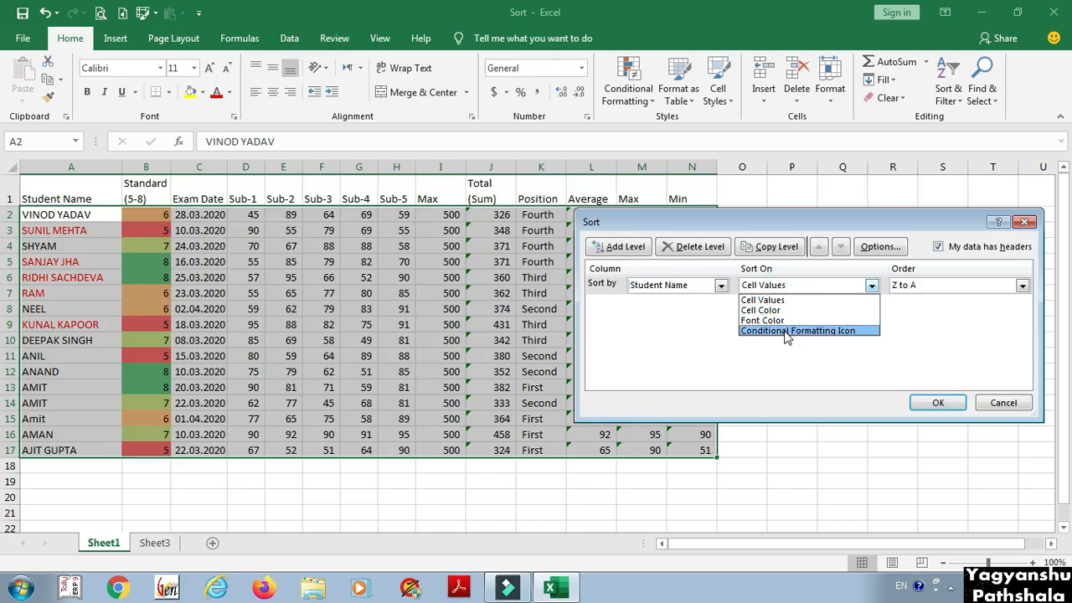
pyautogui.click(995, 406)
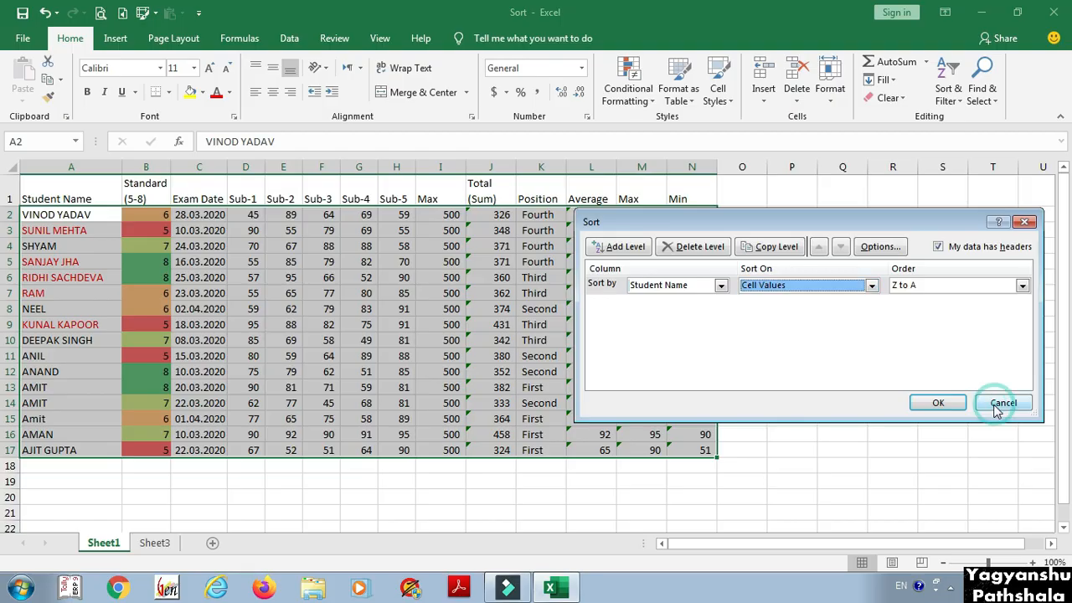
pyautogui.click(997, 405)
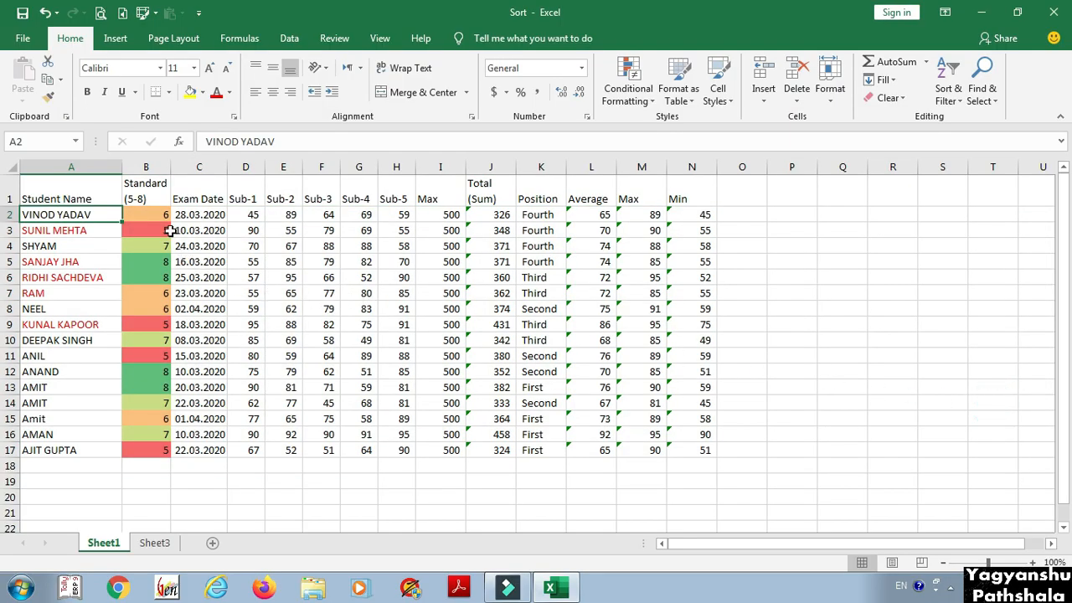
# Clear the conditional formatting color scale from the Standard (5-8) values in B2:B17.
pyautogui.click(161, 215)
pyautogui.hotkey('ctrl', 'shift', 'Down')
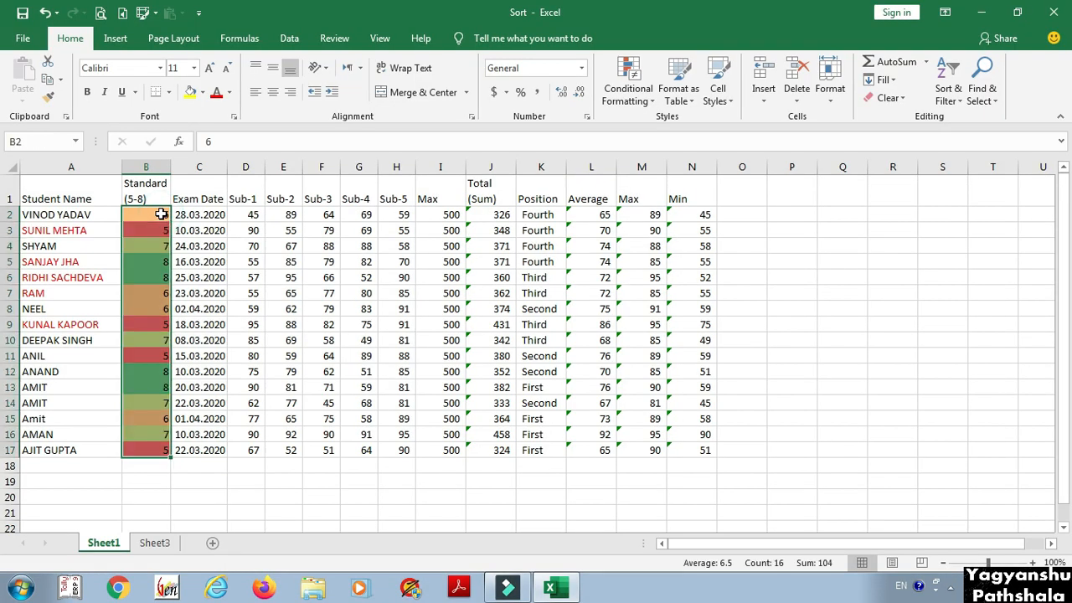
pyautogui.click(628, 99)
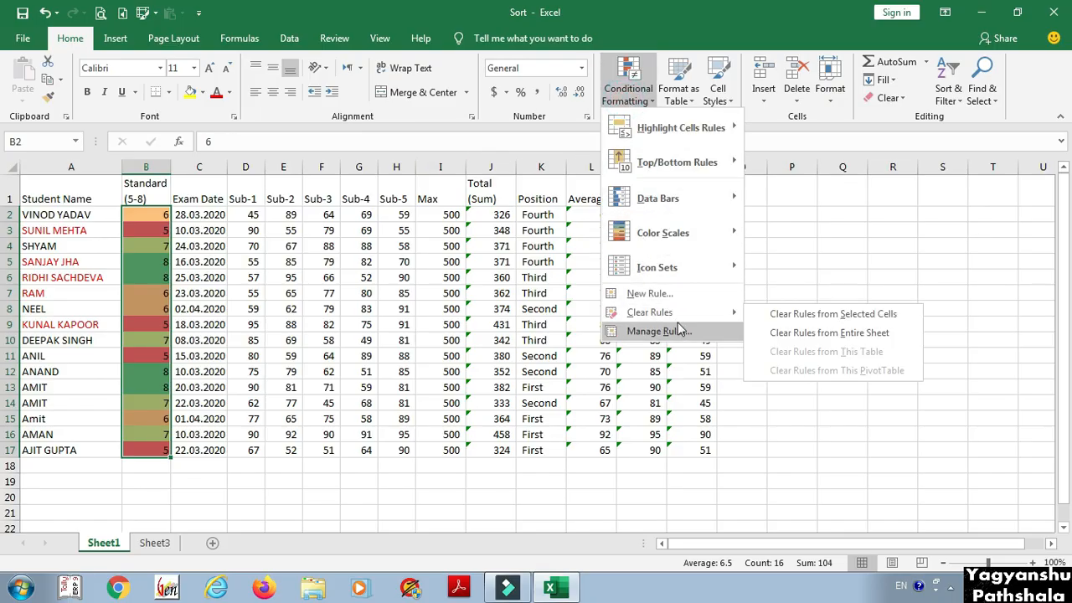
pyautogui.click(804, 314)
# Apply the directional icon set of three colored arrows to the Standard (5-8) values.
pyautogui.click(628, 88)
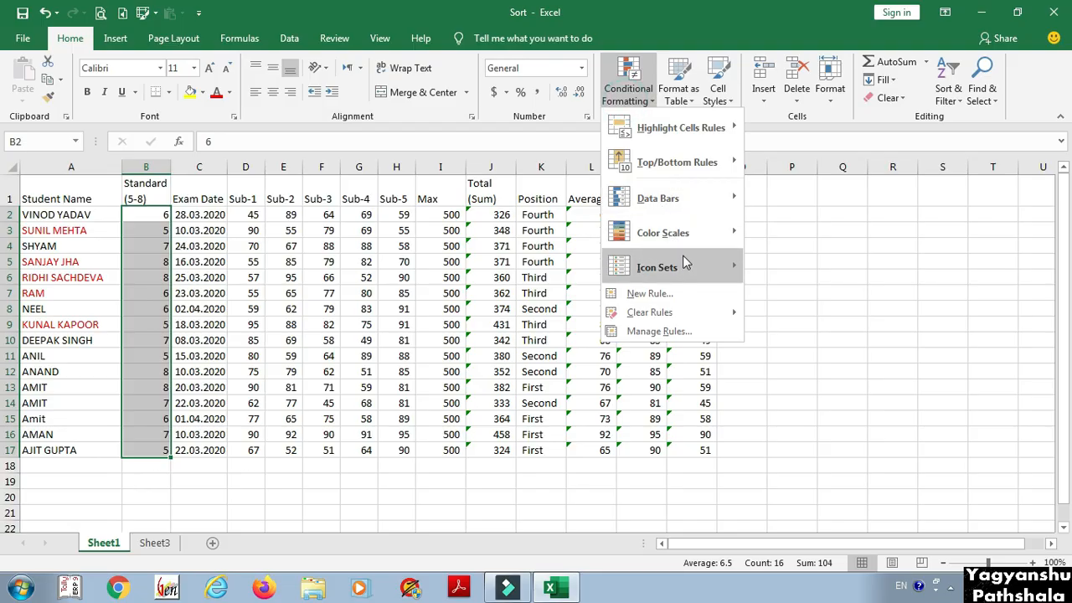
pyautogui.moveTo(709, 270)
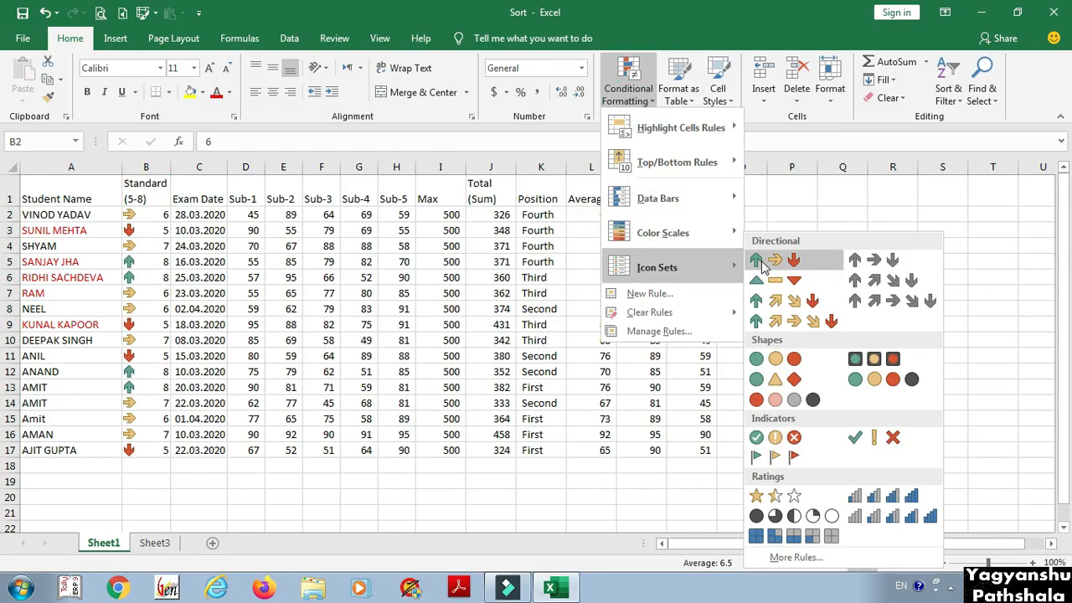
pyautogui.click(762, 260)
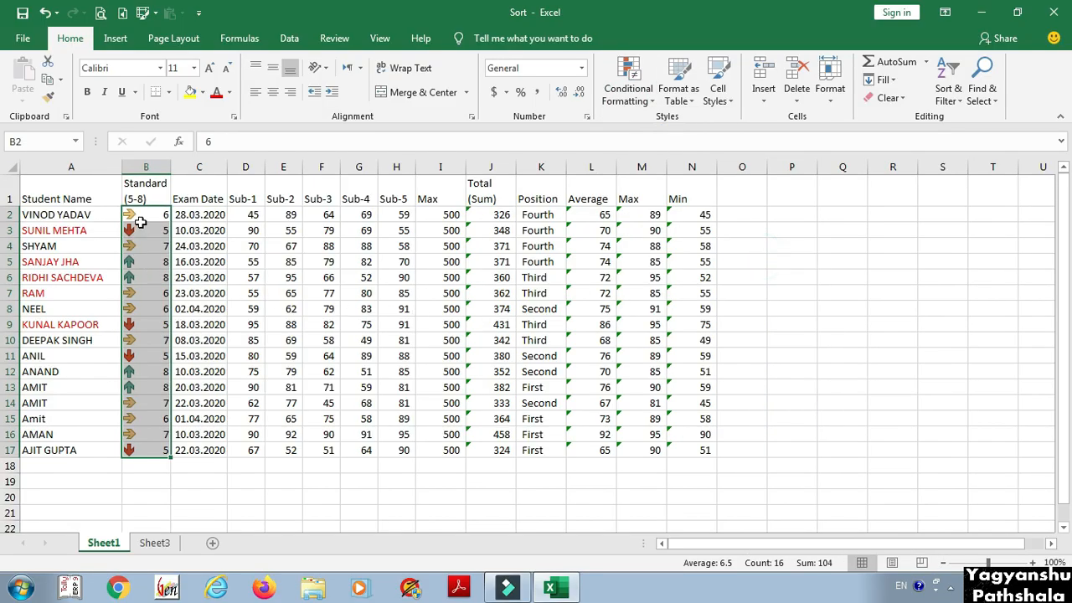
# Set up a custom sort of the table by Standard (5-8) on Conditional Formatting Icon, with the green up arrow On Top.
pyautogui.click(79, 216)
pyautogui.click(975, 88)
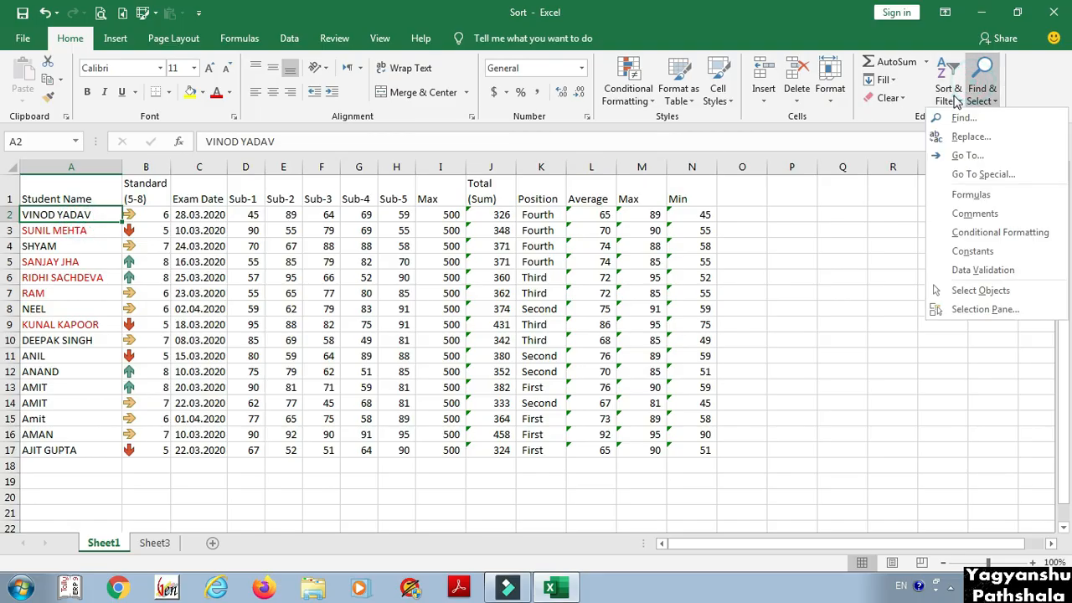
pyautogui.click(948, 90)
pyautogui.click(963, 153)
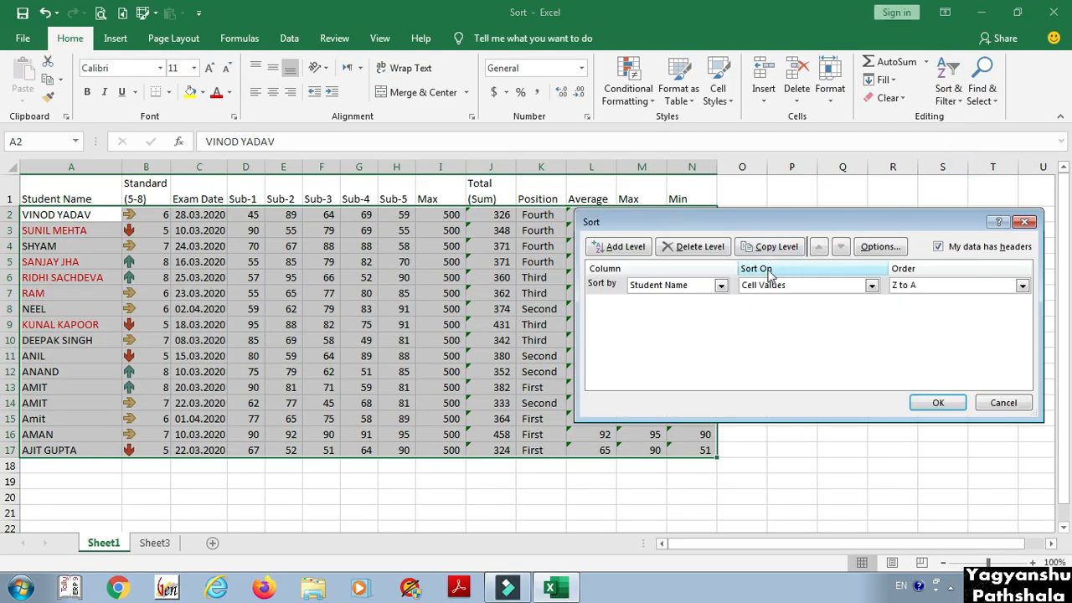
pyautogui.click(698, 290)
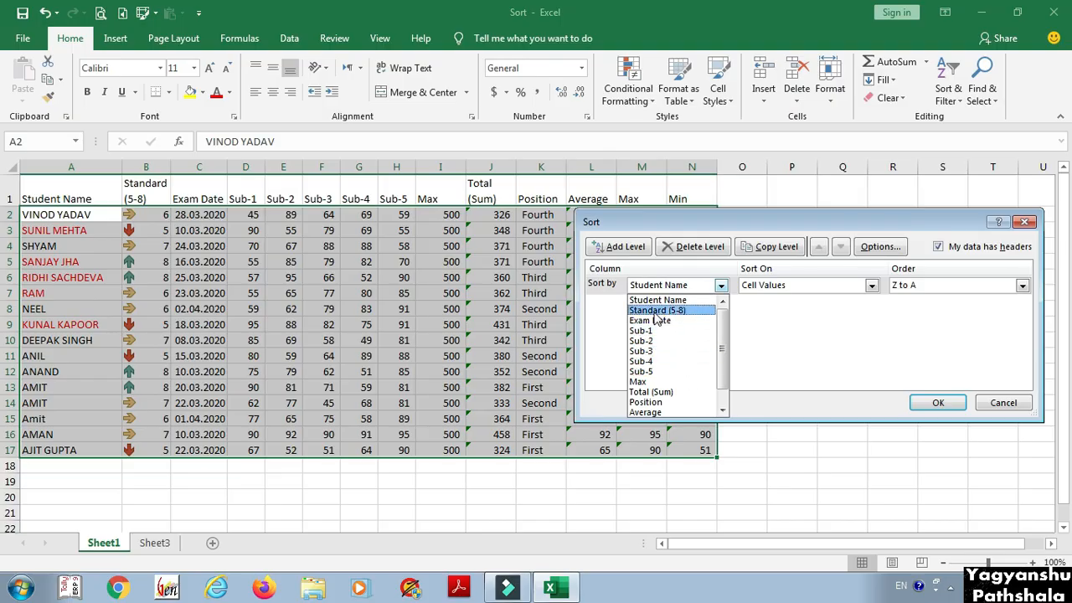
pyautogui.click(657, 311)
pyautogui.click(809, 286)
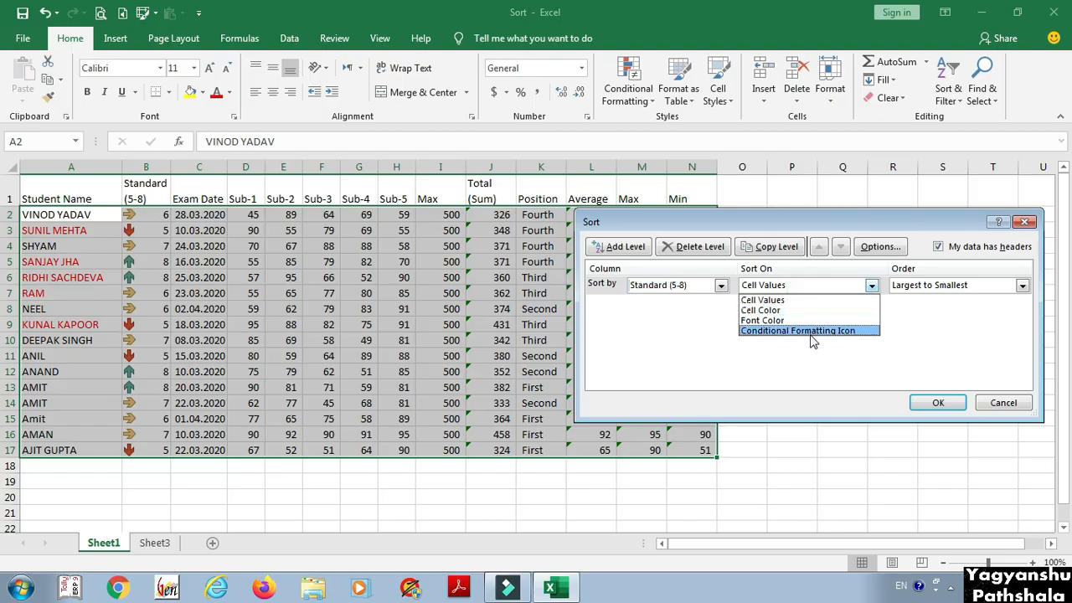
pyautogui.click(811, 332)
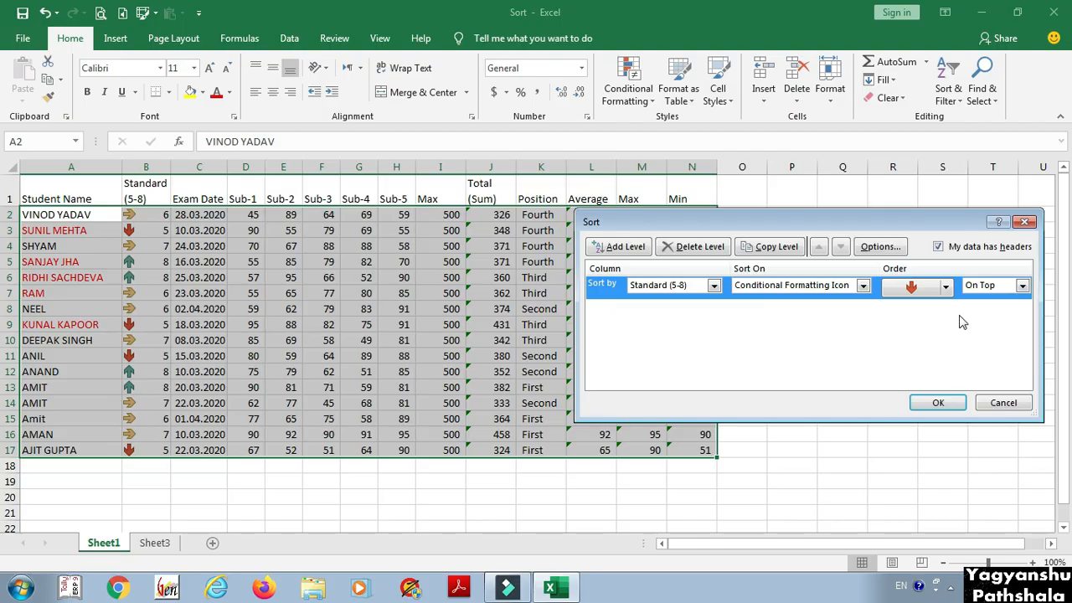
pyautogui.click(946, 288)
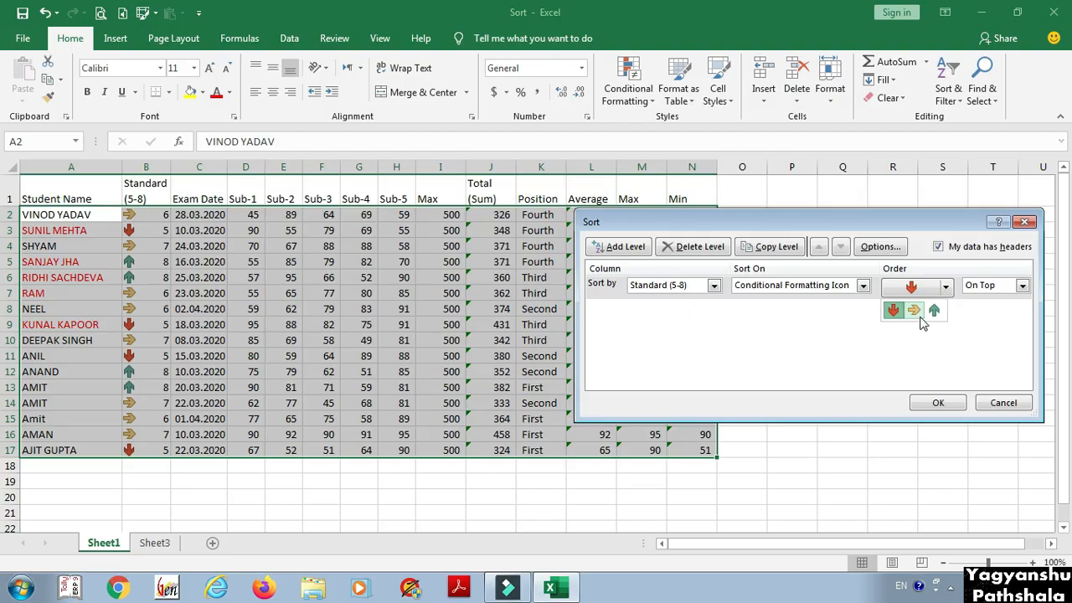
pyautogui.click(934, 311)
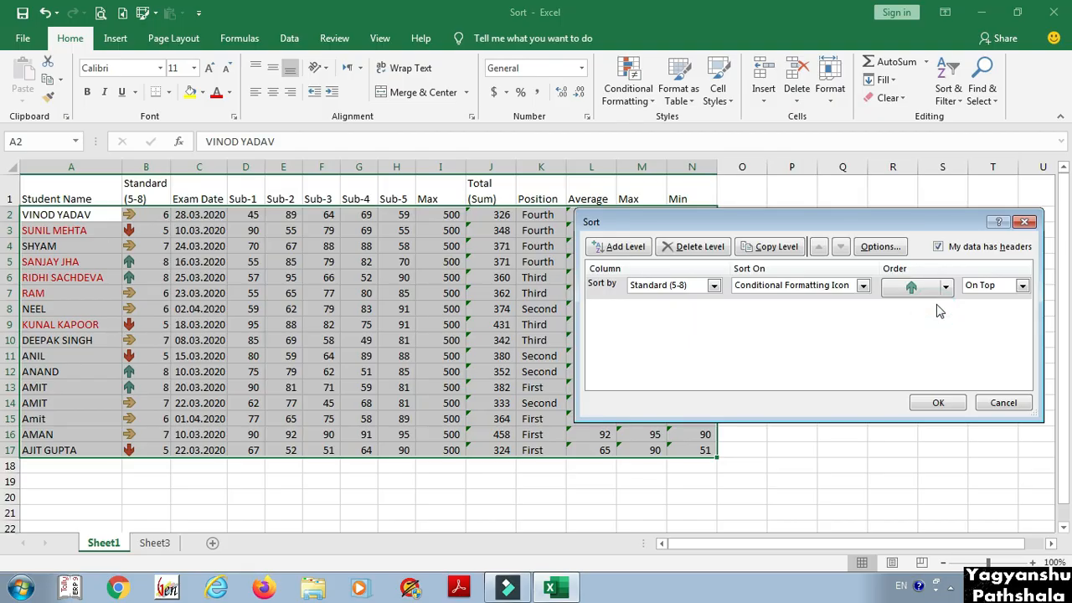
# Add a second Standard (5-8) level on Conditional Formatting Icon with the red down arrow On Bottom, and apply the sort.
pyautogui.click(620, 246)
pyautogui.click(681, 309)
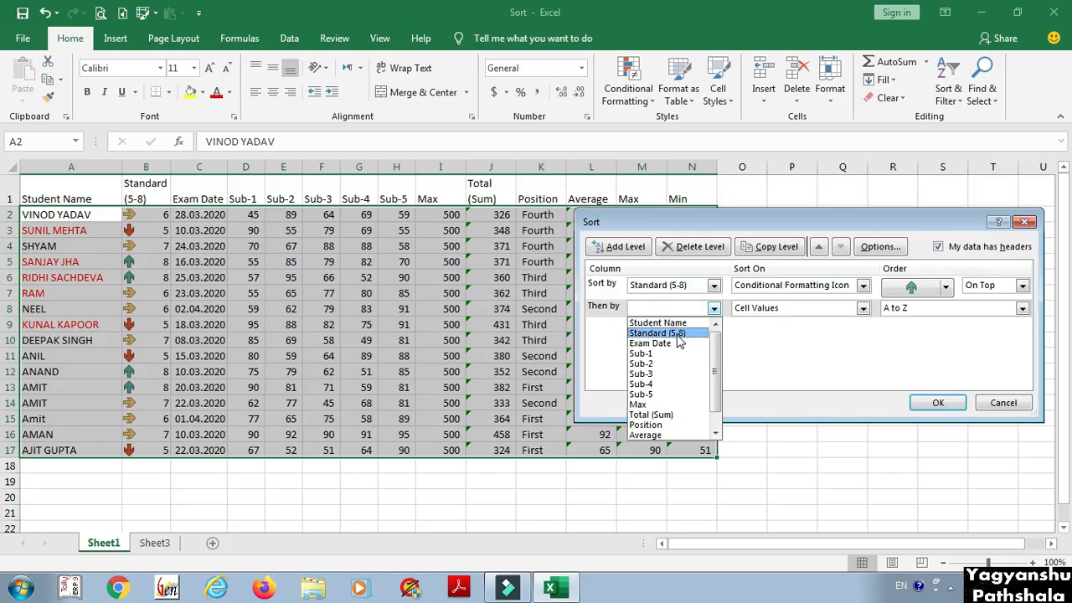
pyautogui.click(677, 334)
pyautogui.click(796, 308)
pyautogui.click(773, 354)
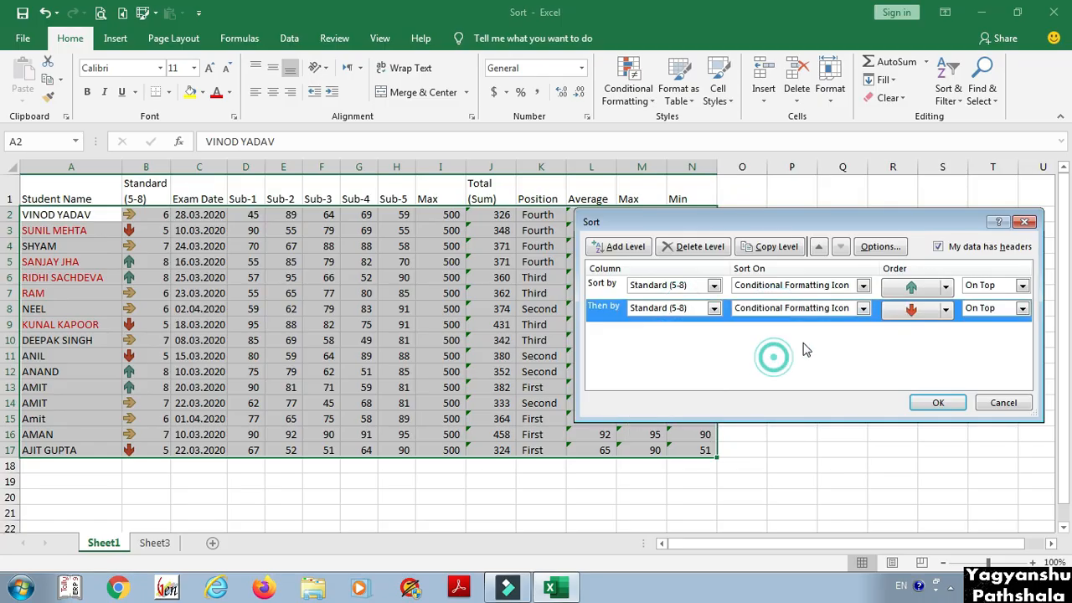
pyautogui.click(1000, 312)
pyautogui.click(992, 326)
pyautogui.click(986, 311)
pyautogui.click(987, 334)
pyautogui.click(938, 403)
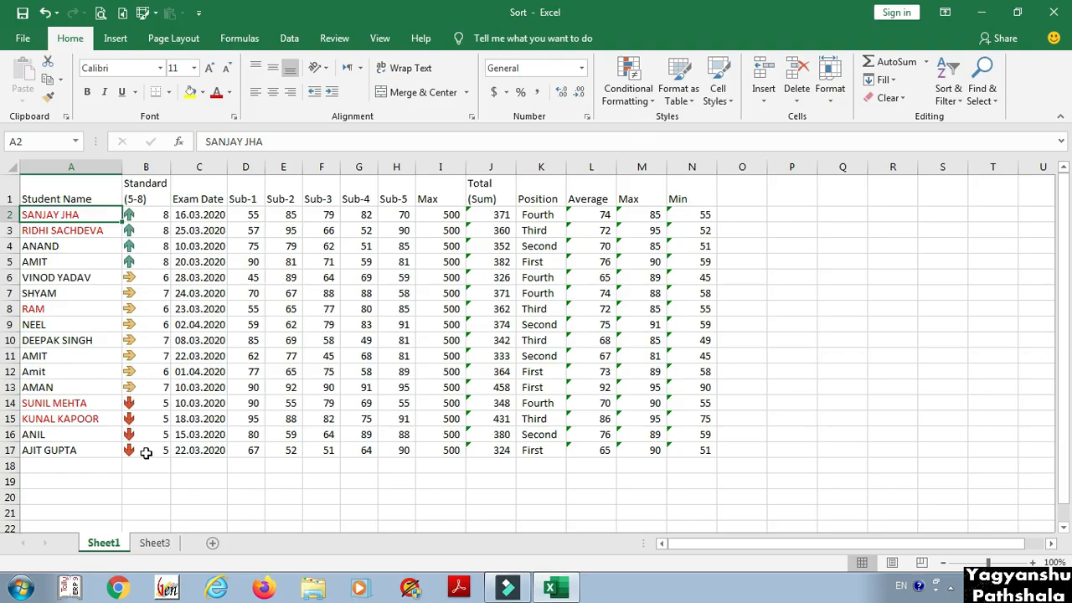
# Reopen the custom sort and review the Column, Sort On and On Top/On Bottom choices of the first Standard (5-8) level.
pyautogui.hotkey('alt', 'a')
pyautogui.press('s')
pyautogui.press('s')
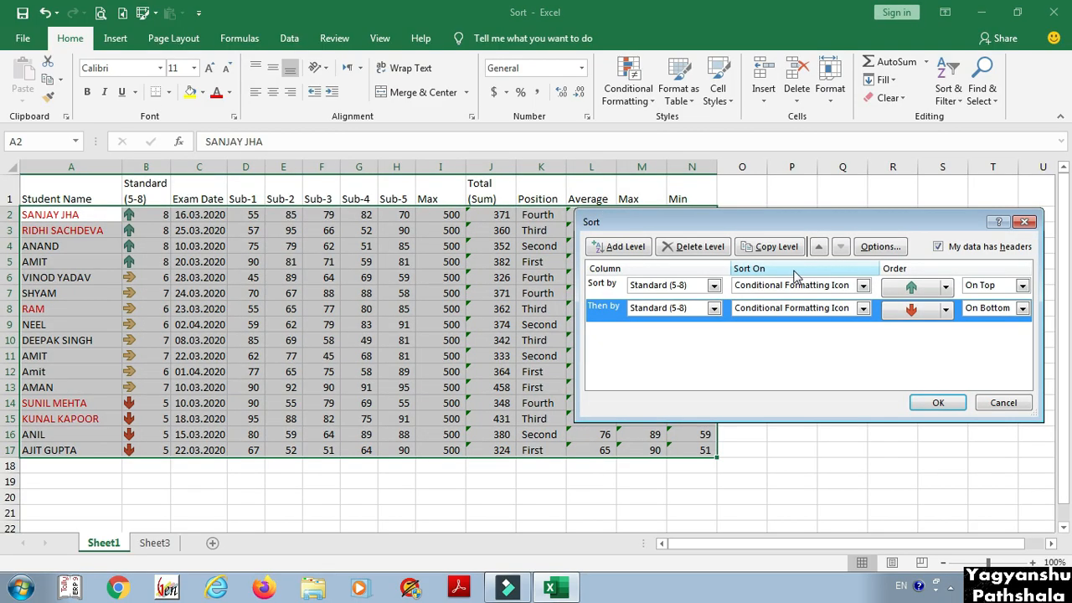
pyautogui.click(800, 287)
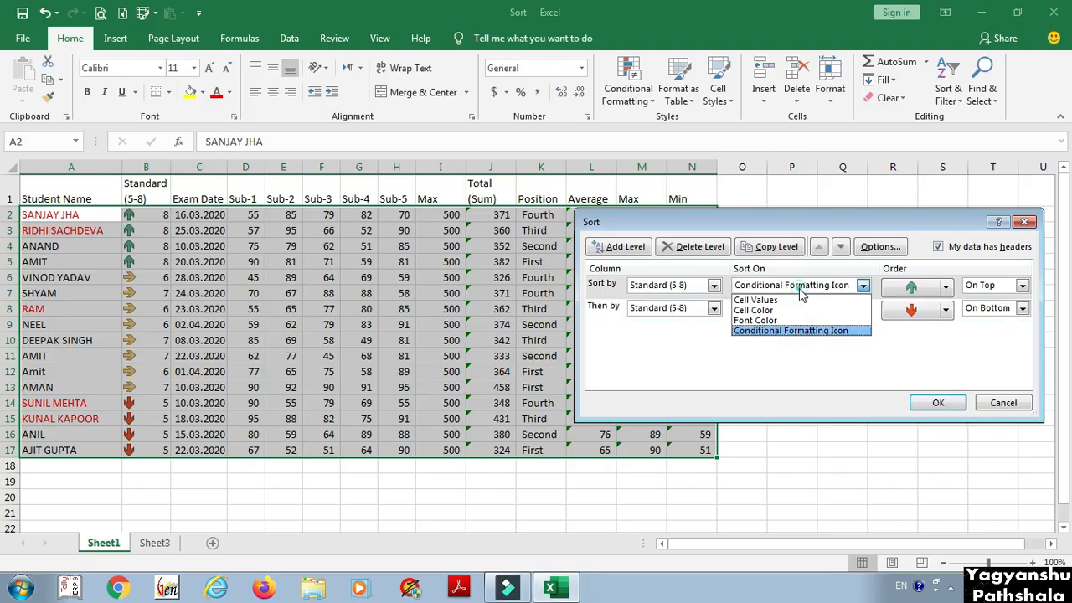
pyautogui.click(782, 330)
pyautogui.click(662, 286)
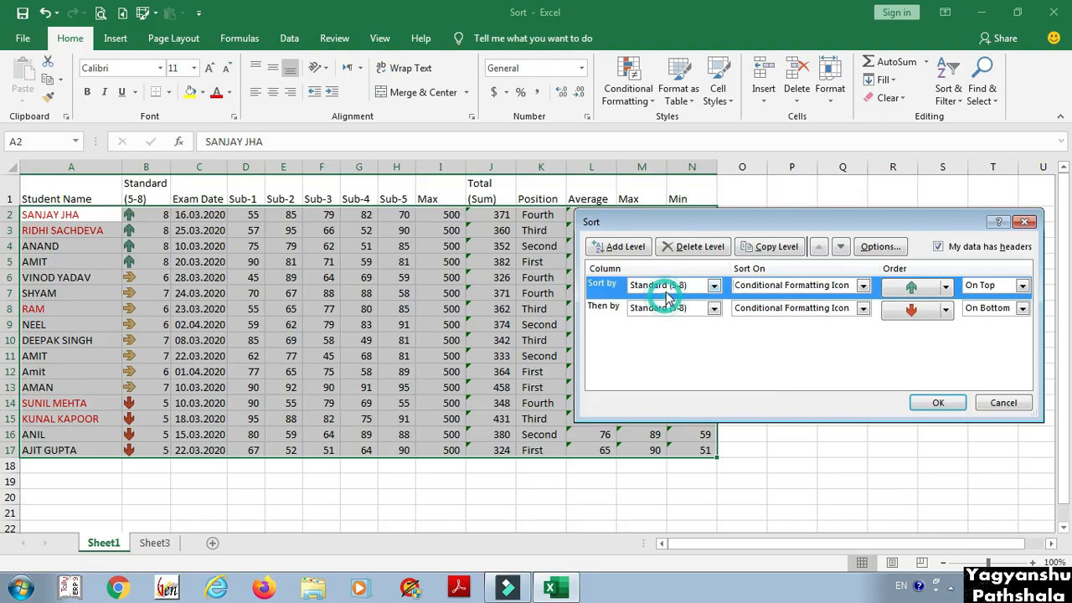
pyautogui.click(992, 291)
pyautogui.click(992, 289)
pyautogui.click(992, 287)
# Try Exam Date on Cell Values as the first sort key, review its order choices, and leave without sorting.
pyautogui.click(713, 286)
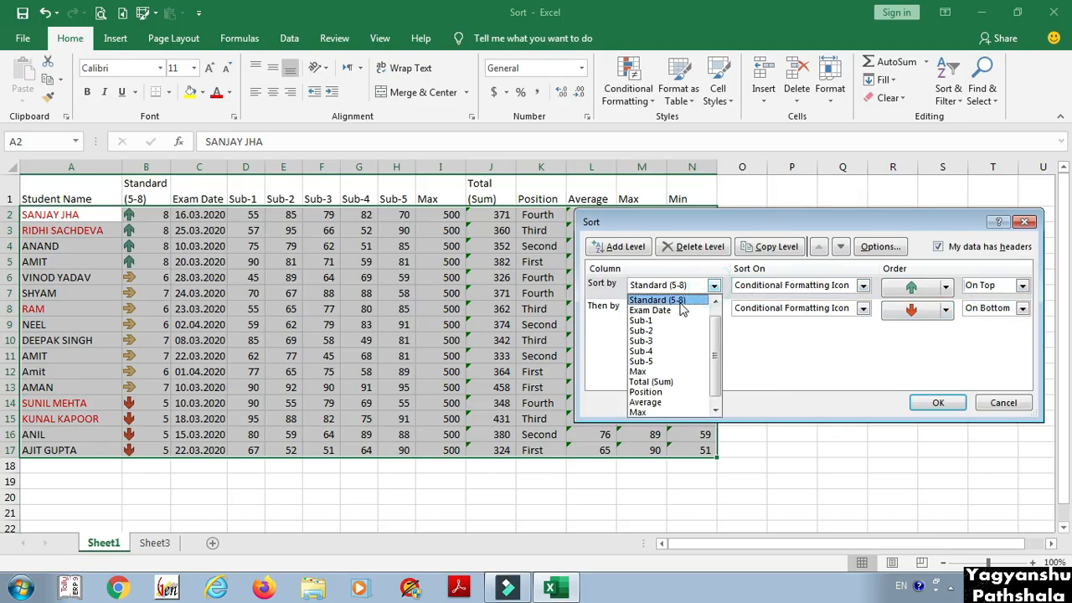
pyautogui.click(695, 311)
pyautogui.click(791, 286)
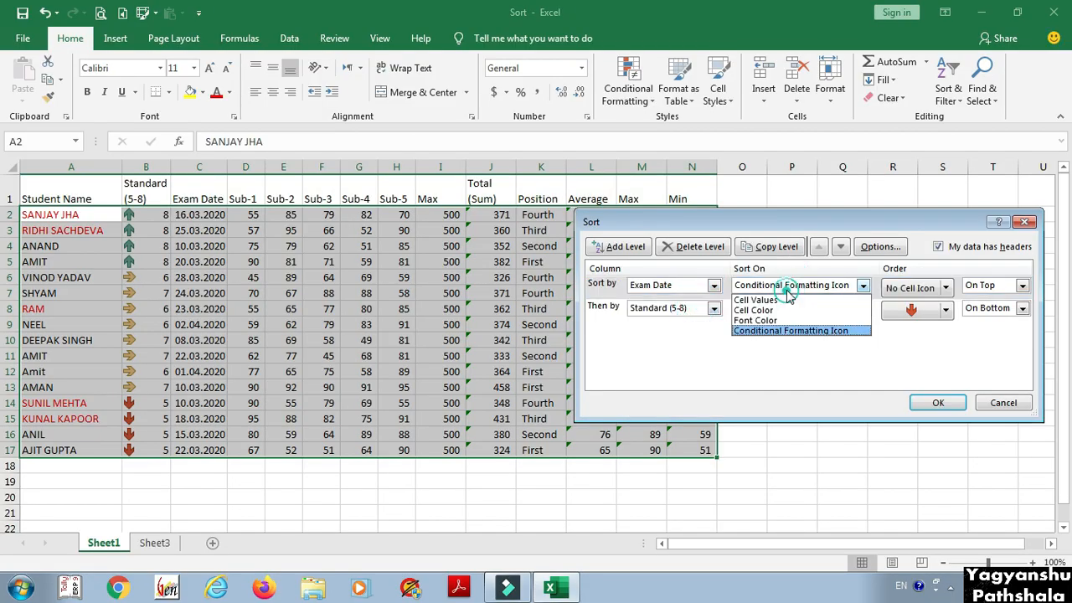
pyautogui.click(764, 298)
pyautogui.click(898, 289)
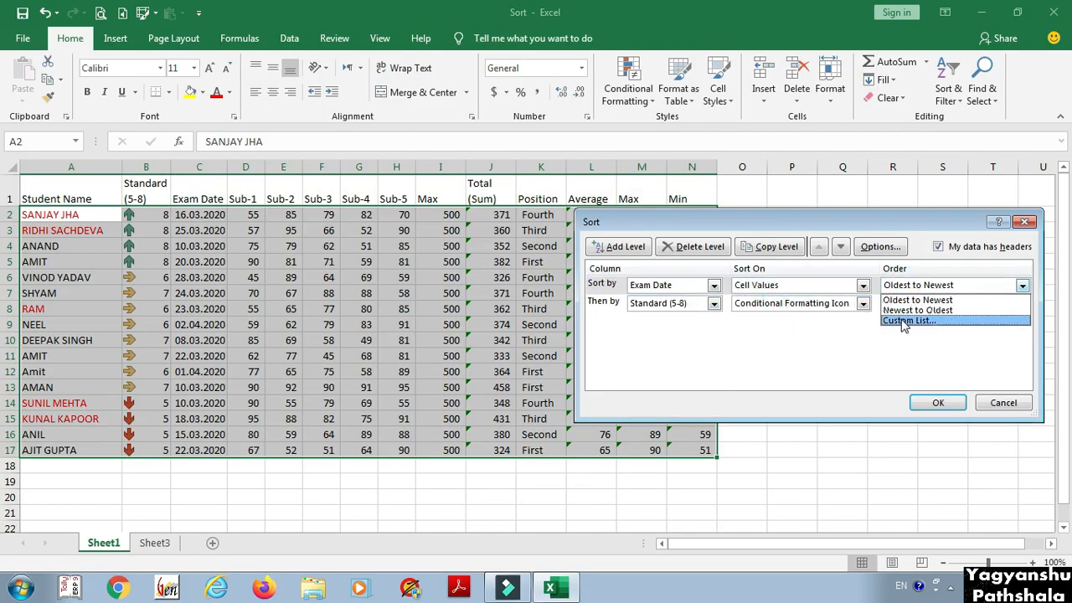
pyautogui.click(839, 347)
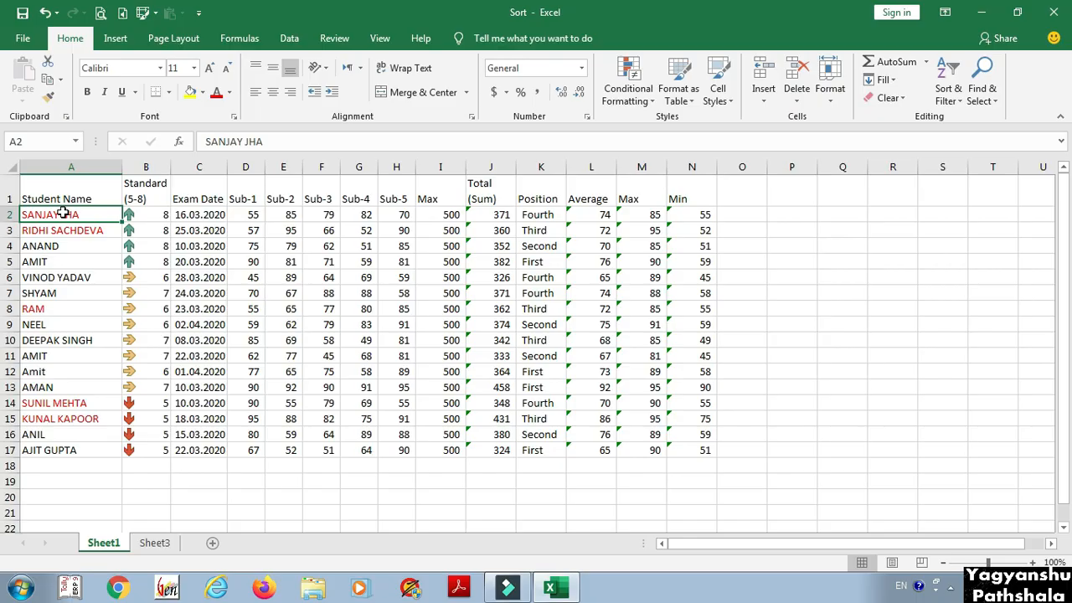
# Set the font color of the whole student data range A2:N17 to black.
pyautogui.moveTo(64, 213); pyautogui.dragTo(692, 449)
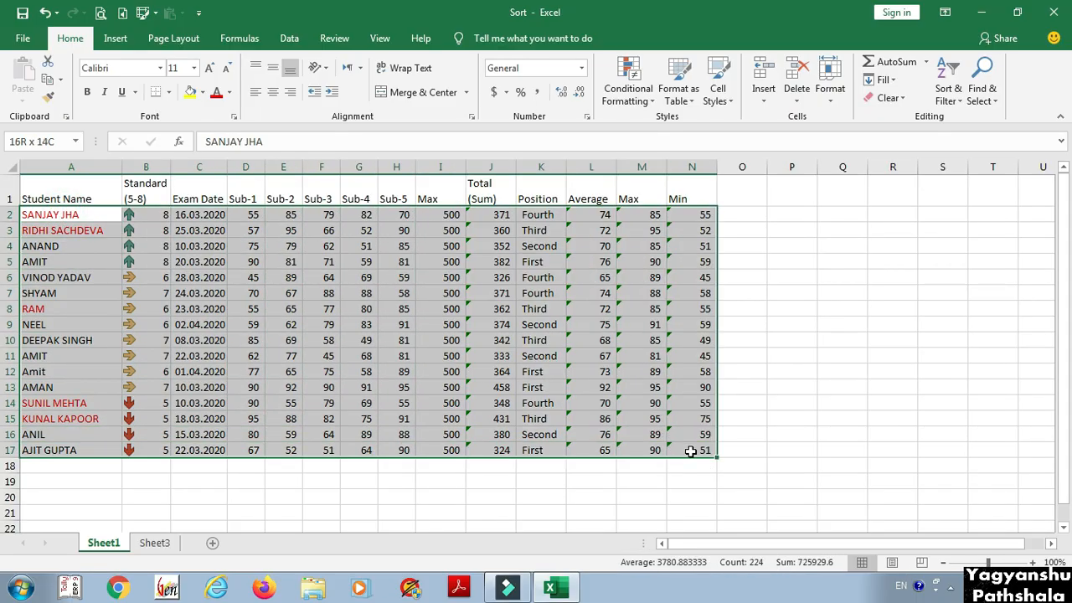
pyautogui.click(229, 94)
pyautogui.click(248, 109)
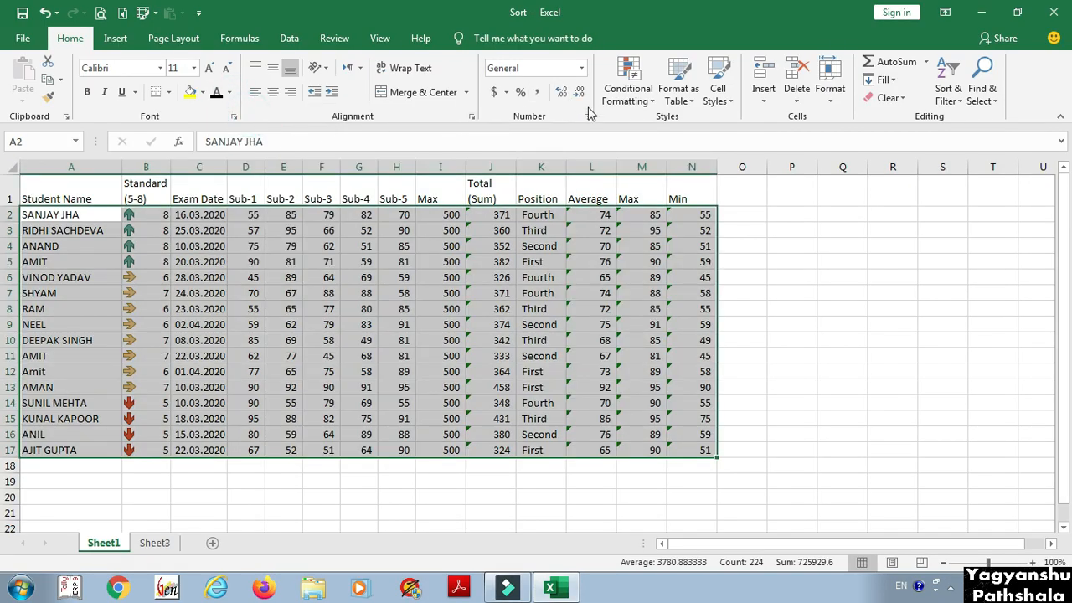
# Clear all conditional formatting rules from the selected student data.
pyautogui.click(628, 88)
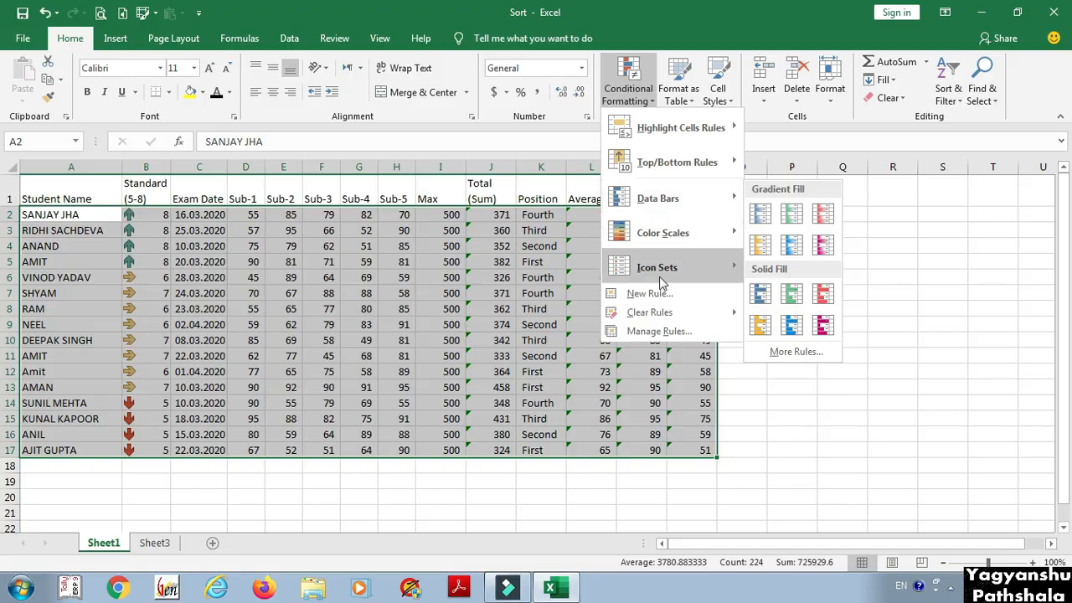
pyautogui.moveTo(670, 314)
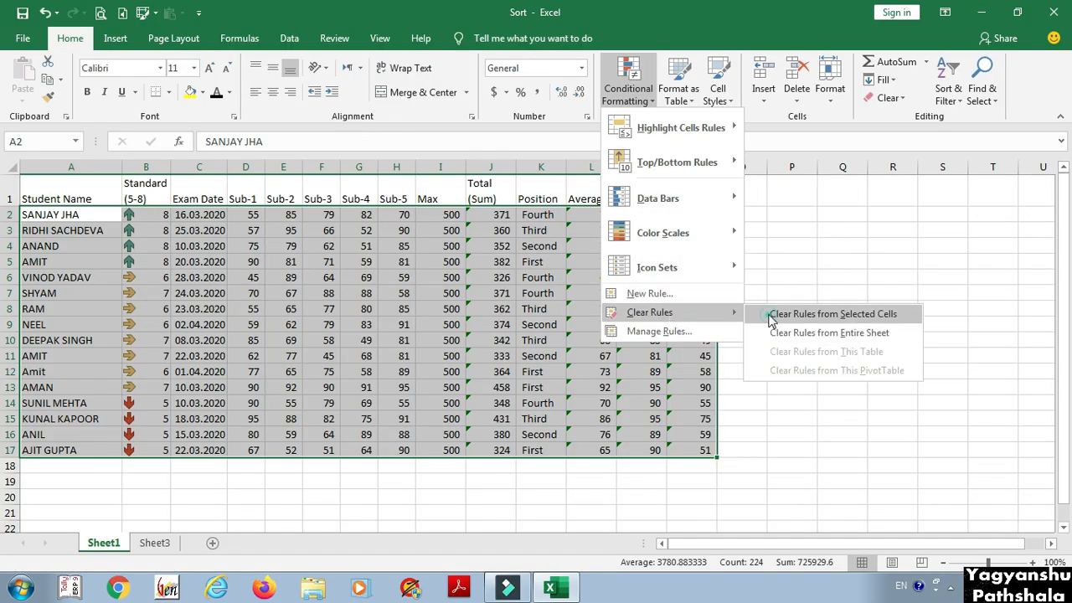
pyautogui.click(771, 315)
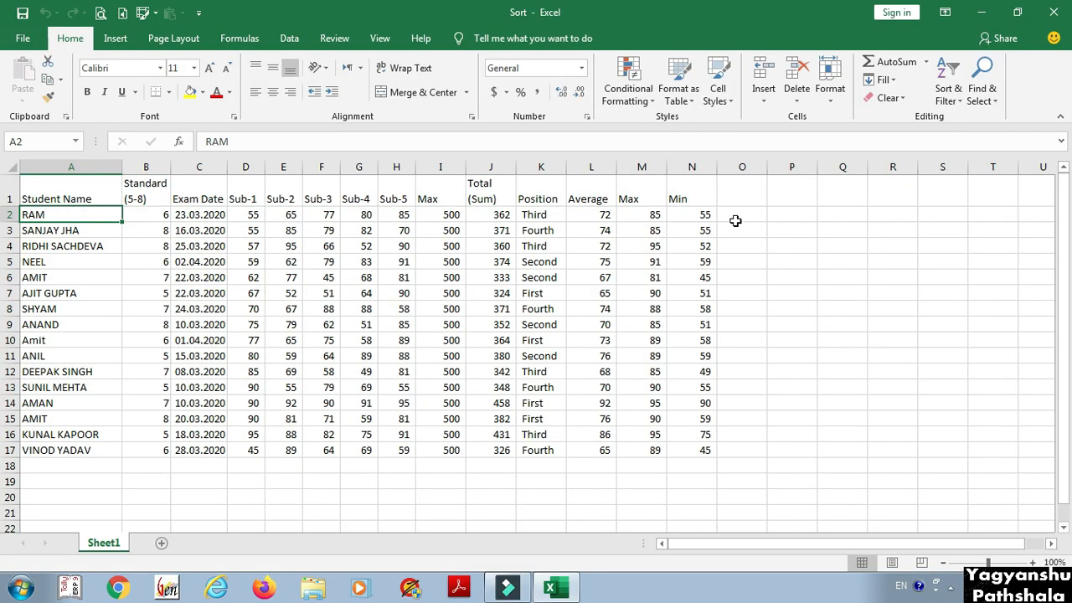
# Set up a custom sort of the table by Standard (5-8) on Cell Values, ordered Smallest to Largest.
pyautogui.click(940, 94)
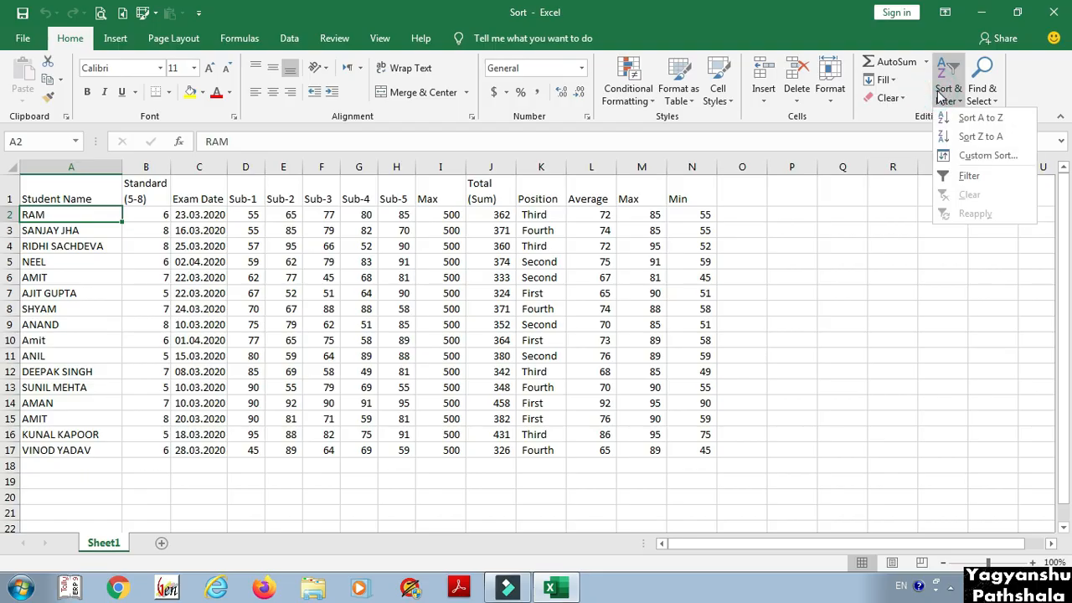
pyautogui.click(976, 155)
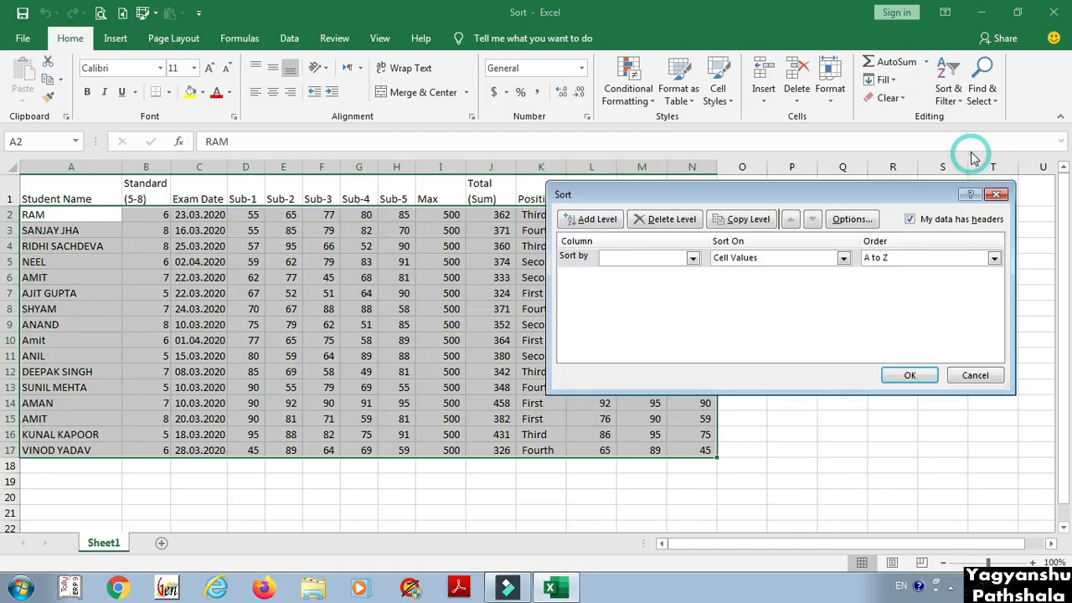
pyautogui.click(630, 260)
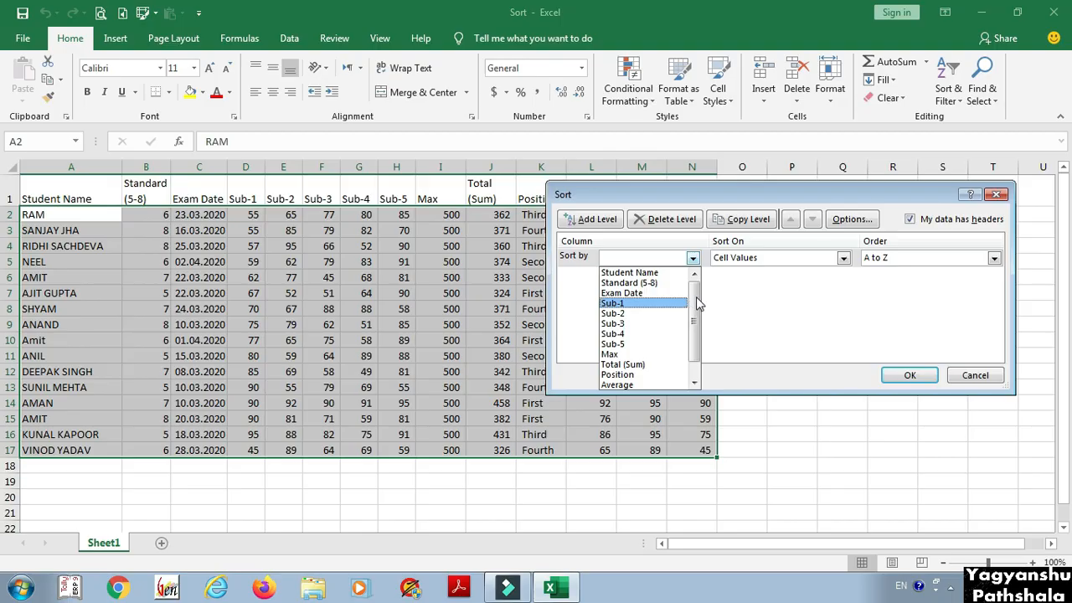
pyautogui.click(662, 282)
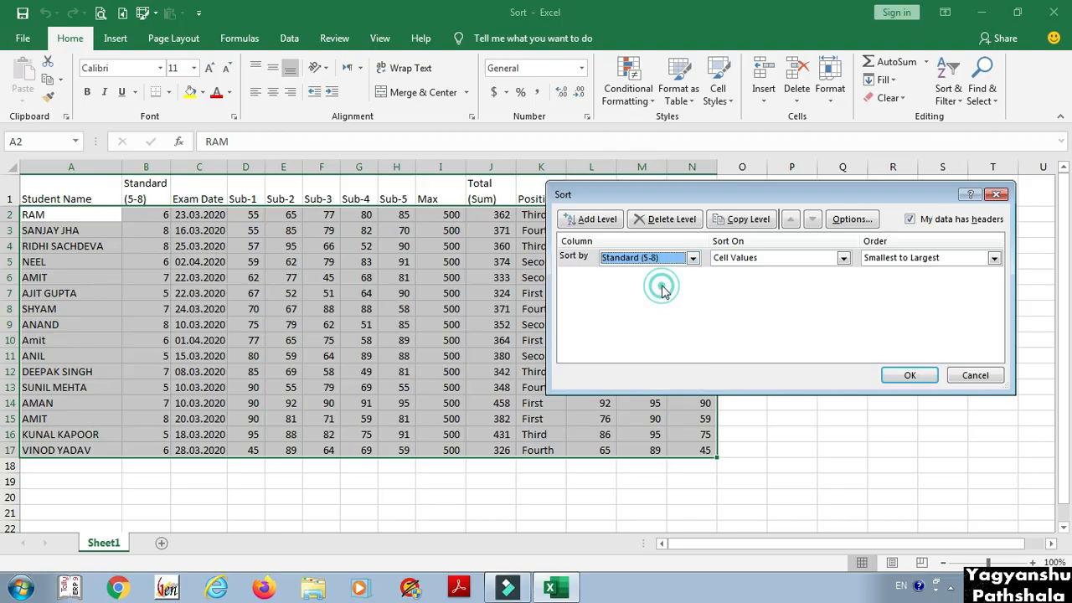
pyautogui.click(745, 261)
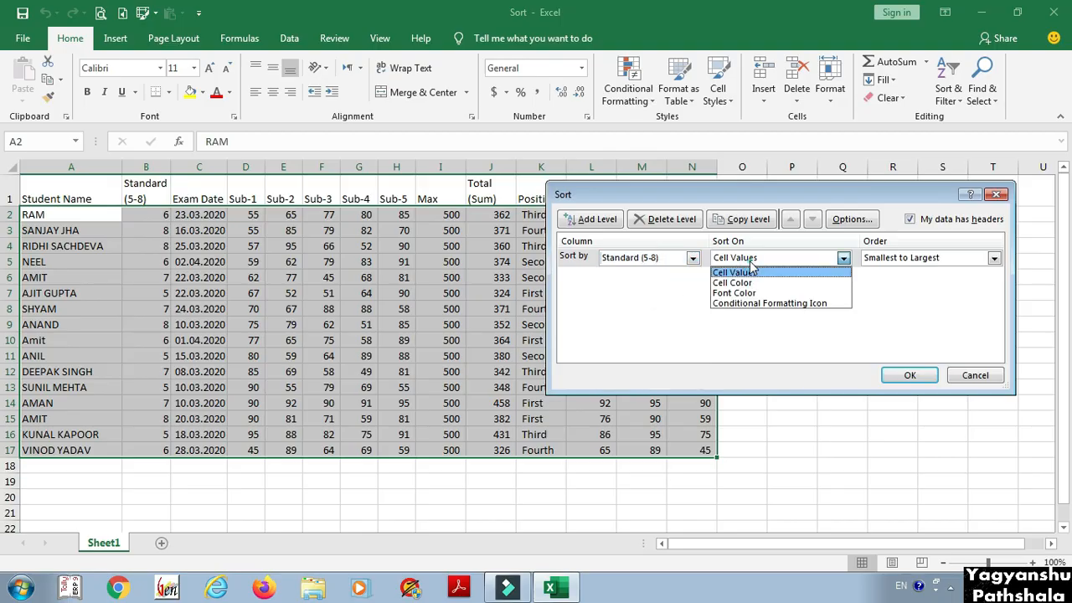
pyautogui.click(745, 273)
pyautogui.click(908, 260)
pyautogui.click(900, 273)
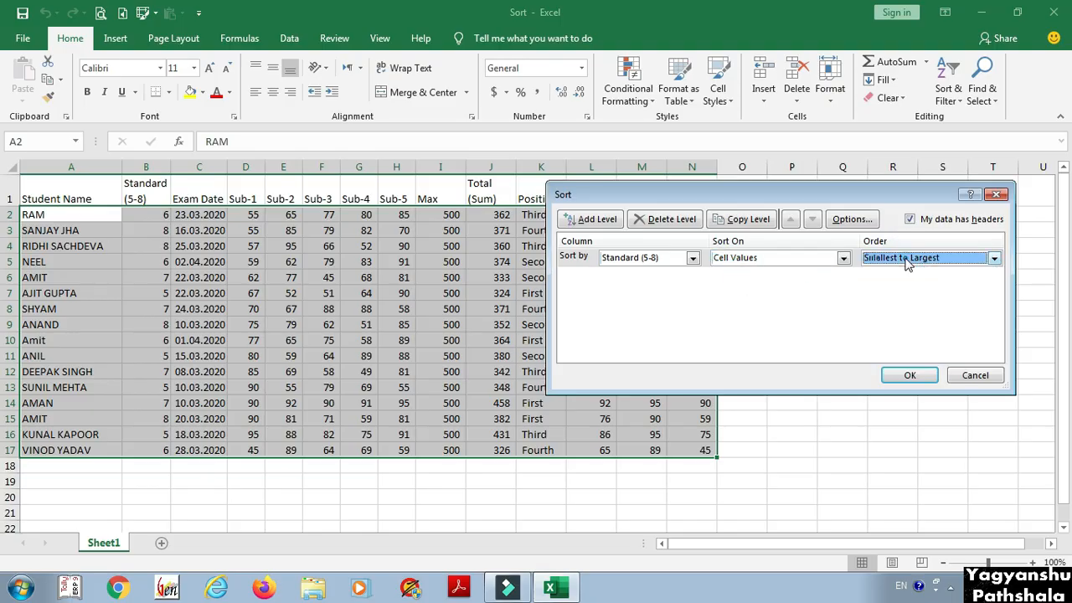
# Add a second sort level by Student Name on Cell Values, A to Z, apply the sort, and check the names within Standards 5 and 6.
pyautogui.click(597, 218)
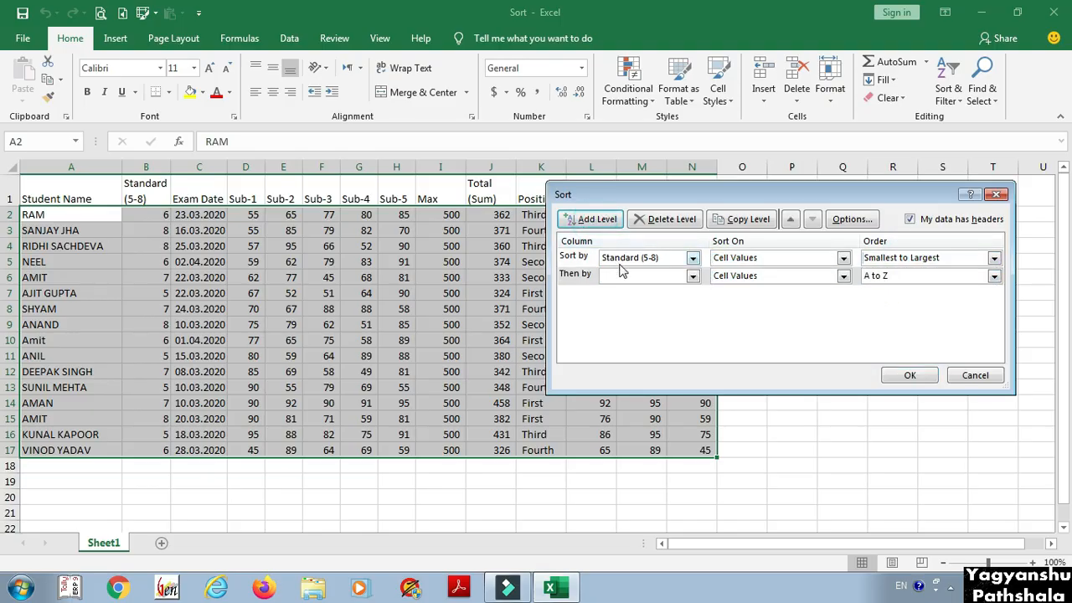
pyautogui.click(640, 276)
pyautogui.click(641, 291)
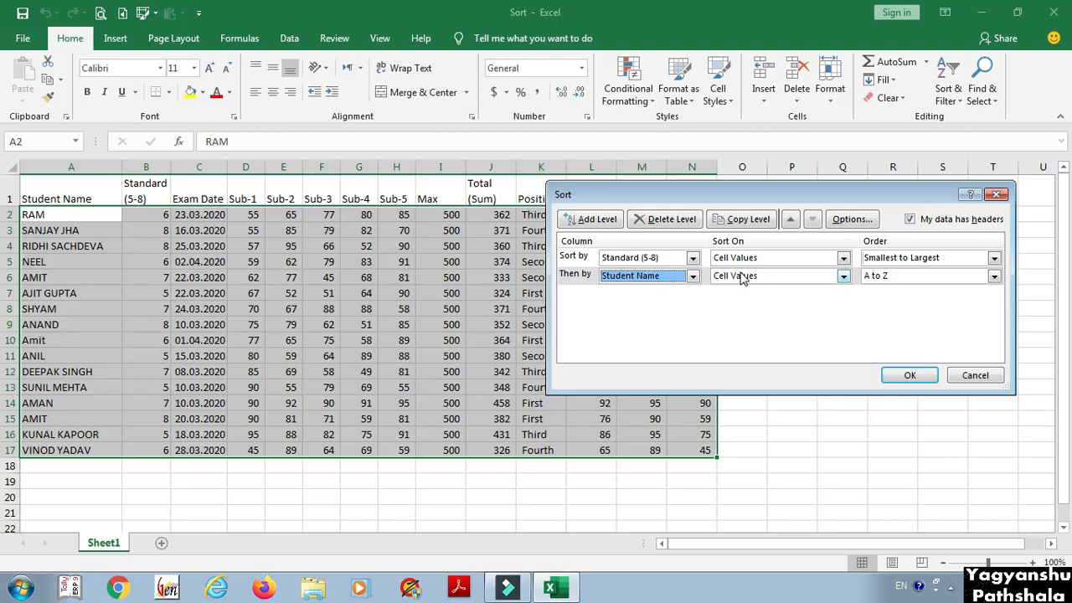
pyautogui.click(743, 276)
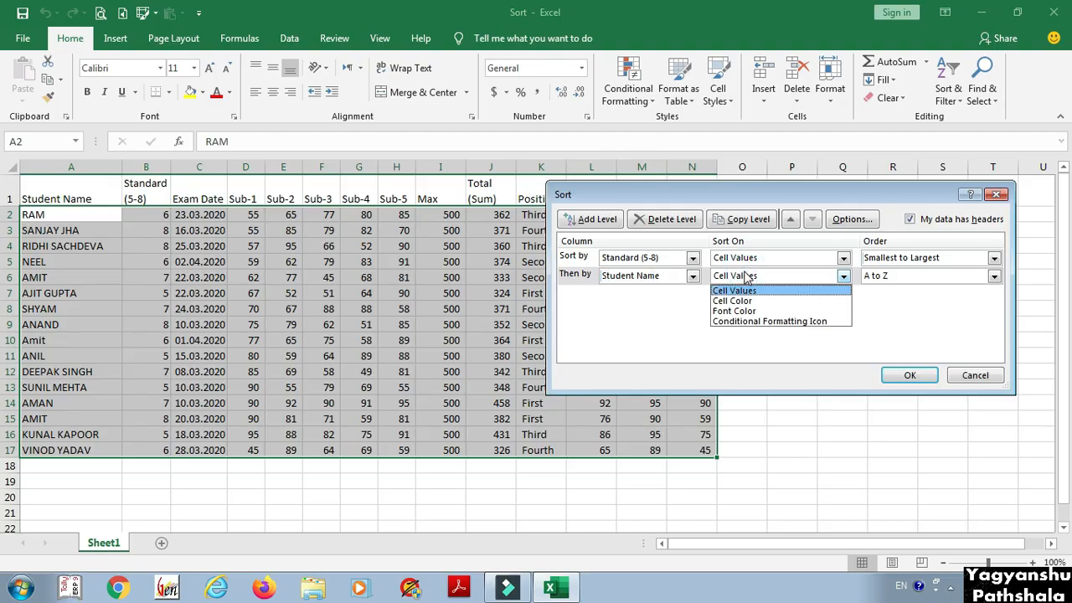
pyautogui.click(756, 292)
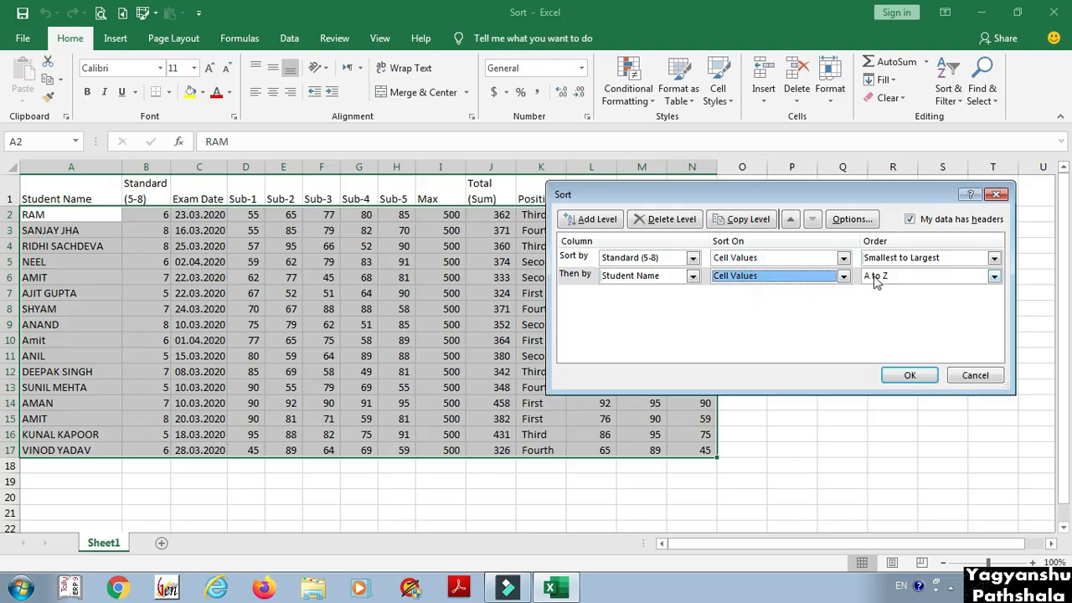
pyautogui.click(911, 376)
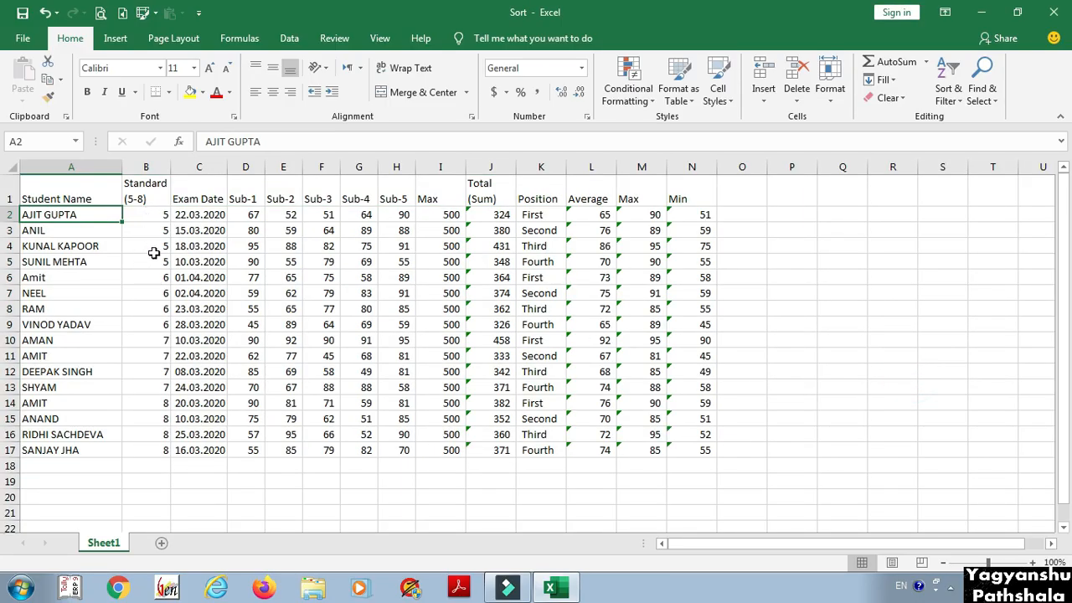
pyautogui.moveTo(70, 217); pyautogui.dragTo(76, 259)
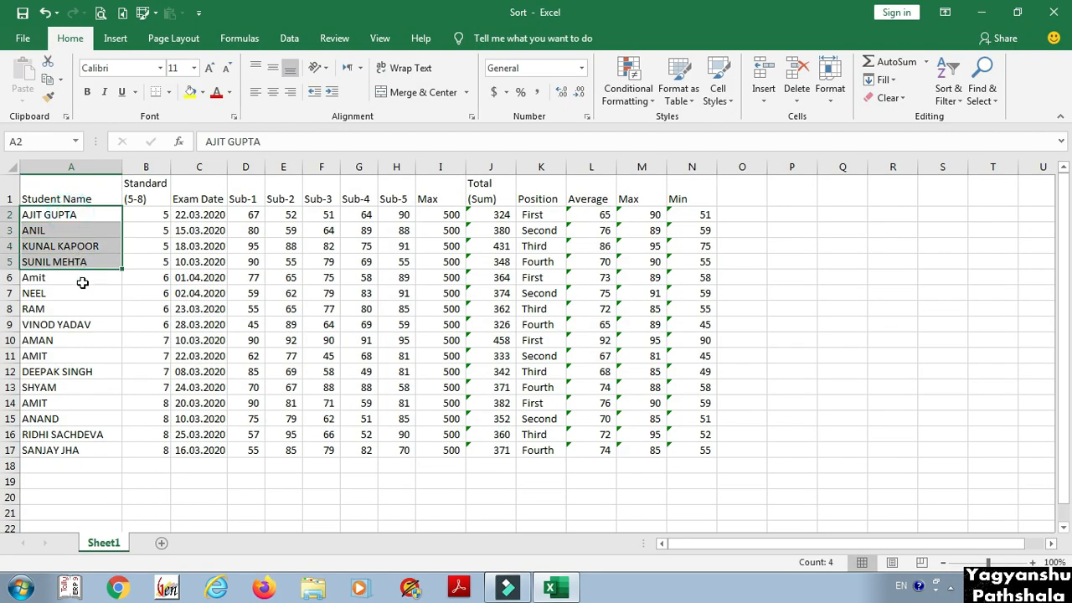
pyautogui.moveTo(159, 284); pyautogui.dragTo(160, 314)
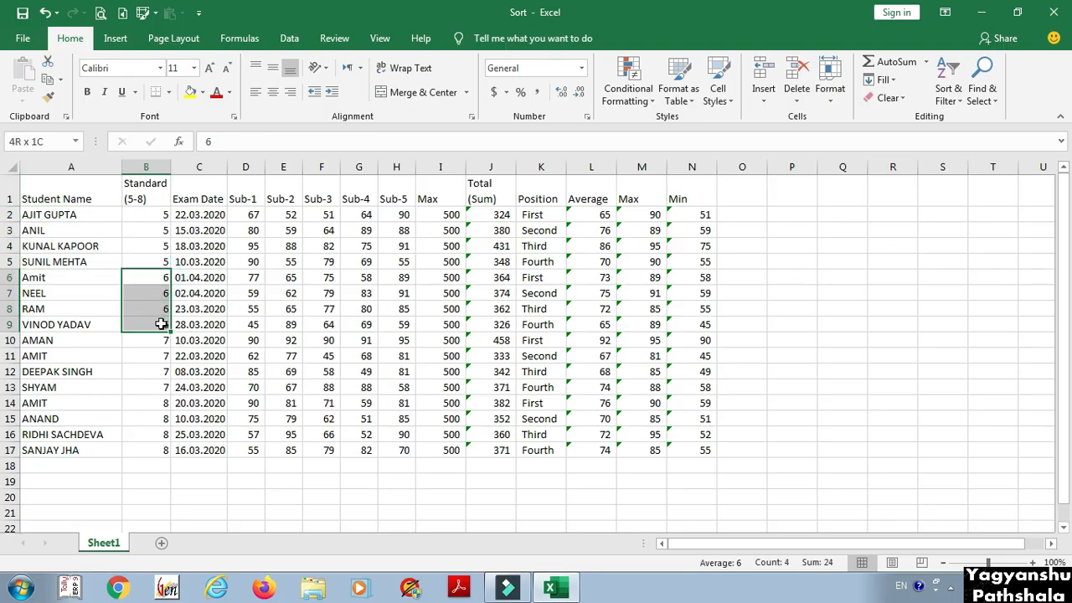
pyautogui.moveTo(72, 276); pyautogui.dragTo(80, 322)
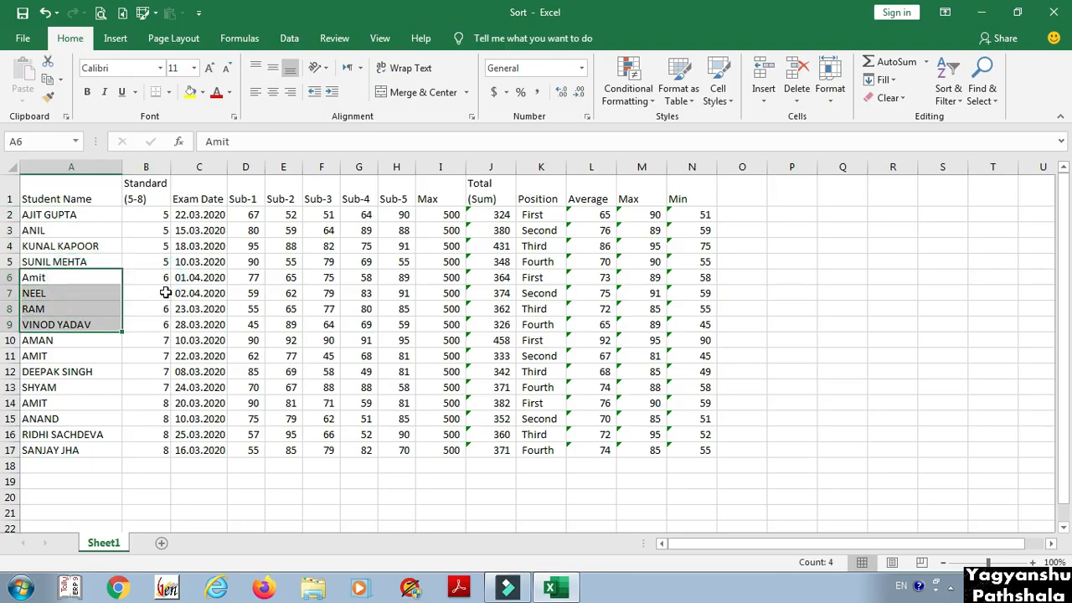
# Reopen the custom sort and delete its second level by Student Name.
pyautogui.click(947, 91)
pyautogui.click(968, 165)
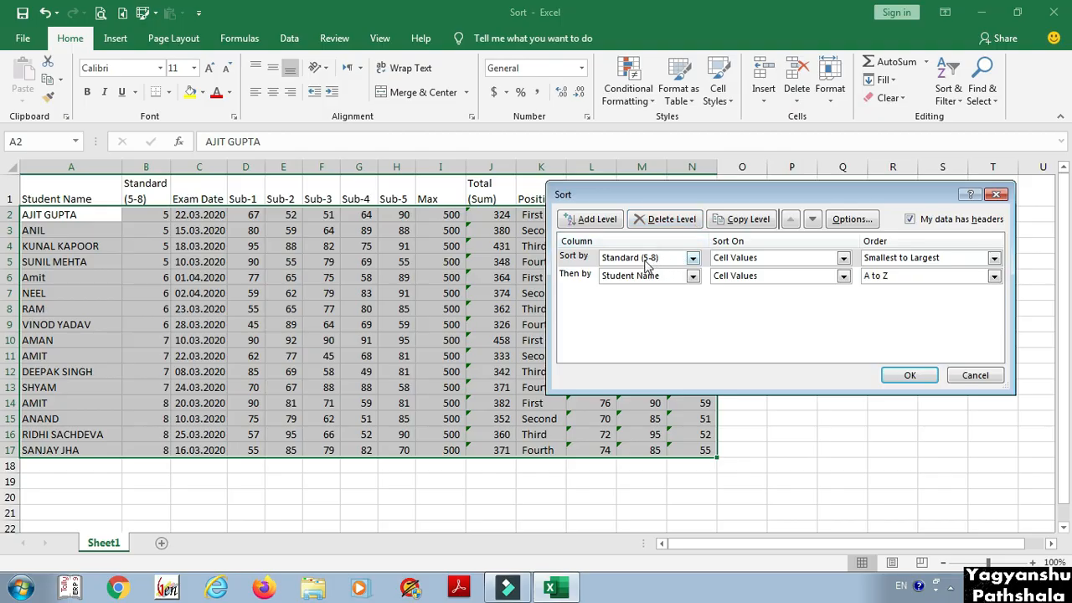
pyautogui.click(575, 276)
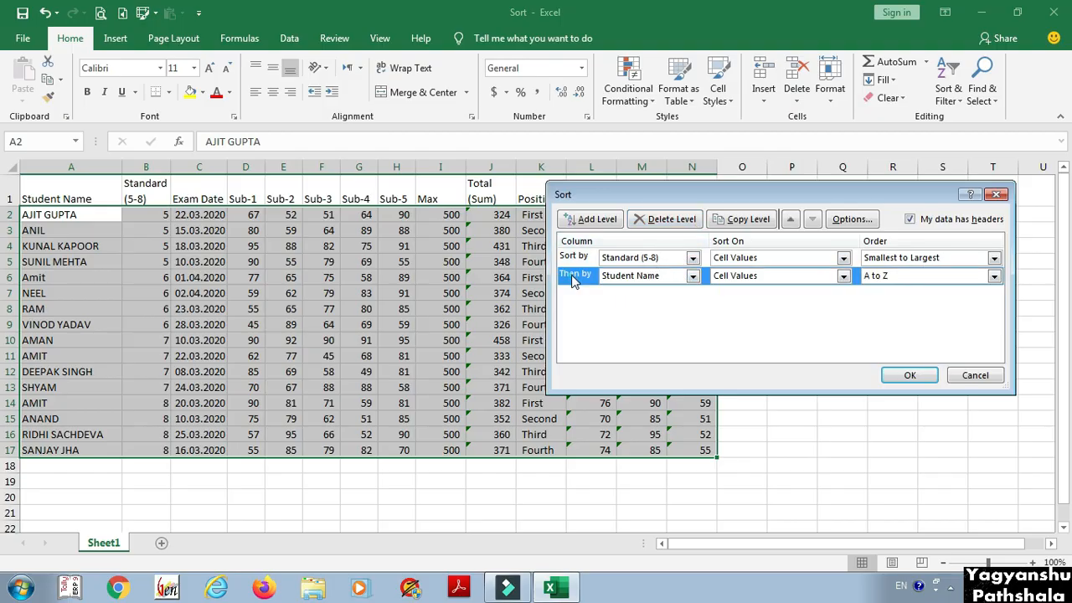
pyautogui.click(669, 220)
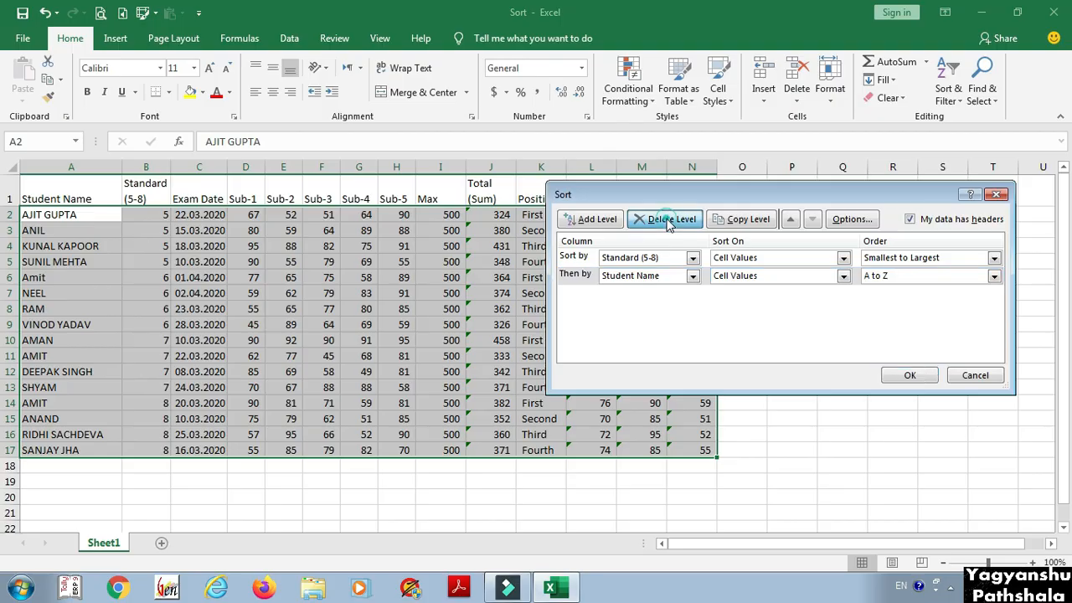
# Add a second sort level by Position on Cell Values, ordered First, Second, Third, Fourth, and apply the sort.
pyautogui.click(586, 219)
pyautogui.click(693, 275)
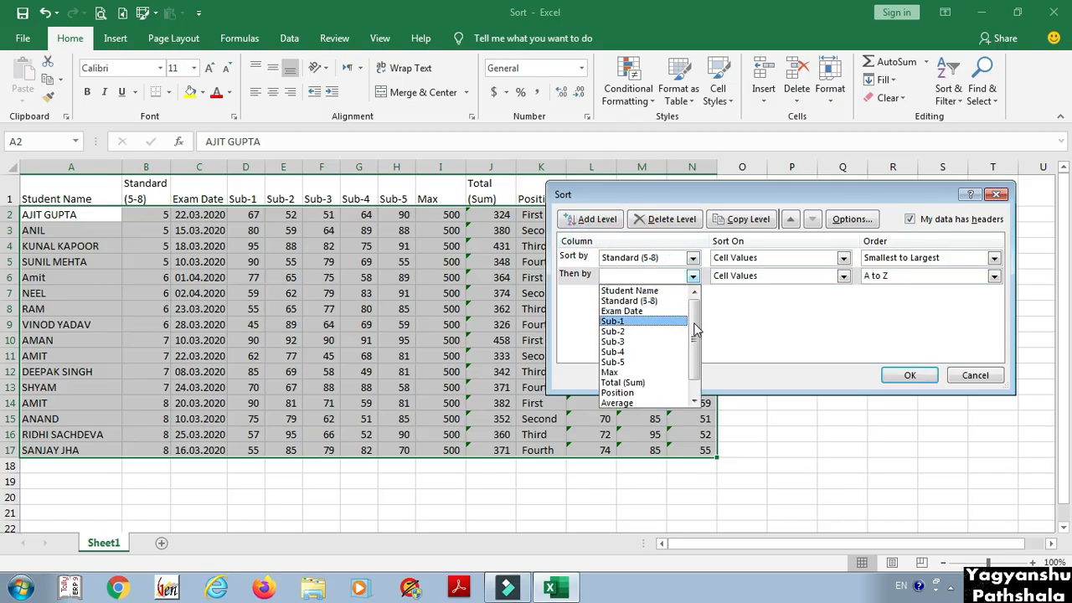
pyautogui.click(620, 392)
pyautogui.click(762, 277)
pyautogui.click(766, 285)
pyautogui.click(908, 275)
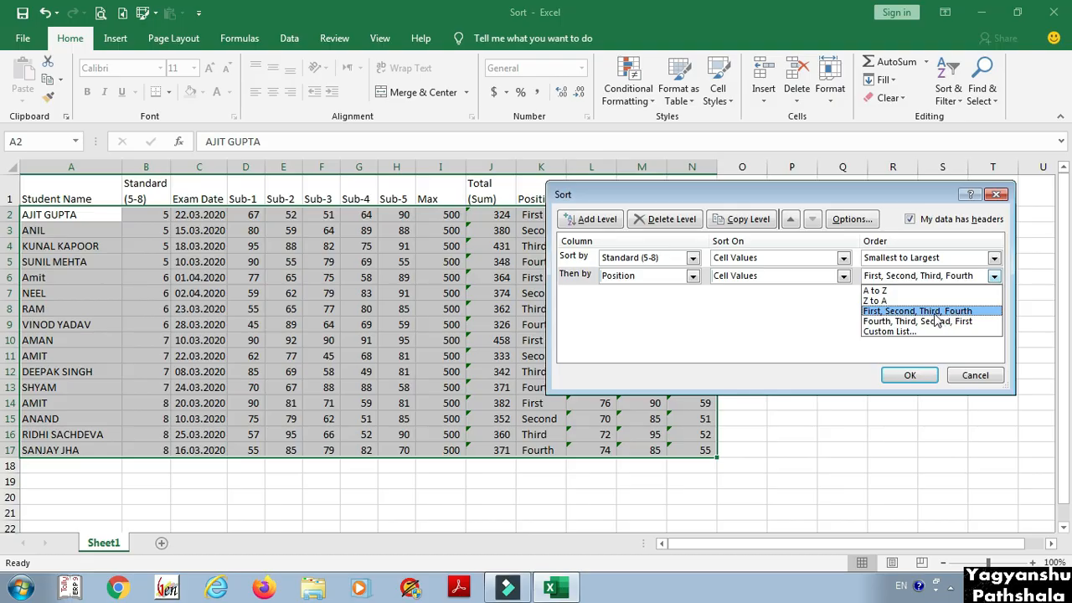
pyautogui.click(918, 311)
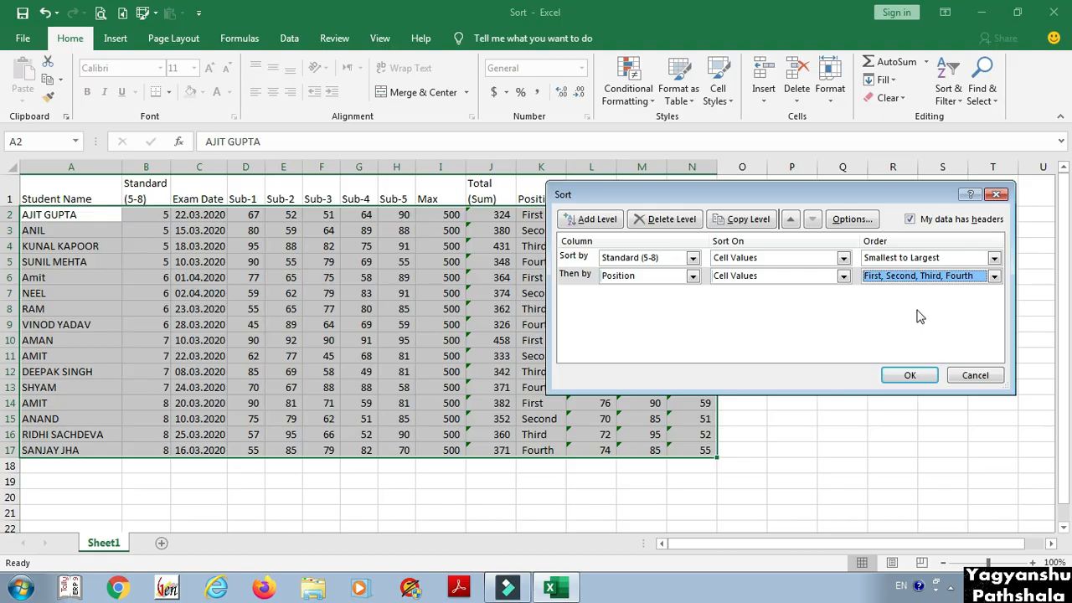
pyautogui.click(896, 376)
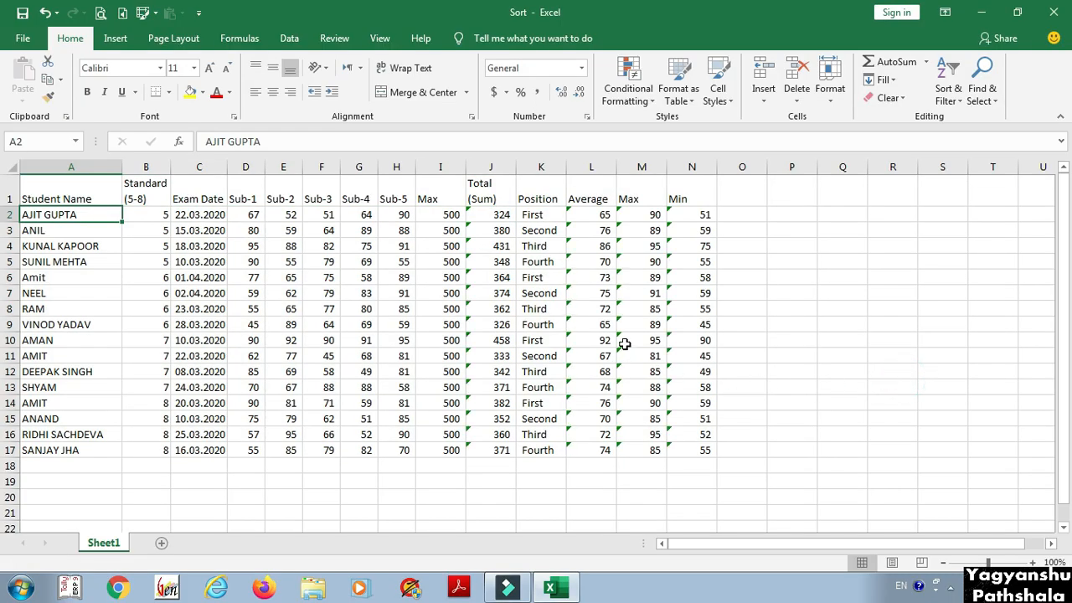
# Examine the Standard, Position and Student Name cells of the Standard 5 rows and review the custom sort levels without changing them.
pyautogui.moveTo(155, 214); pyautogui.dragTo(159, 262)
pyautogui.moveTo(546, 221); pyautogui.dragTo(544, 261)
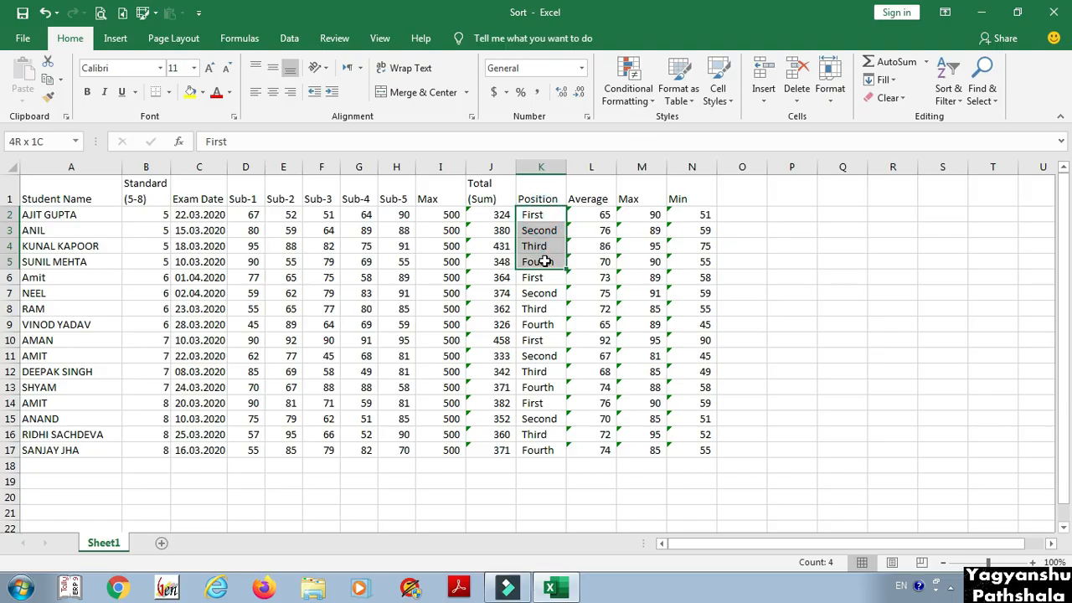
pyautogui.click(83, 213)
pyautogui.moveTo(88, 226); pyautogui.dragTo(89, 258)
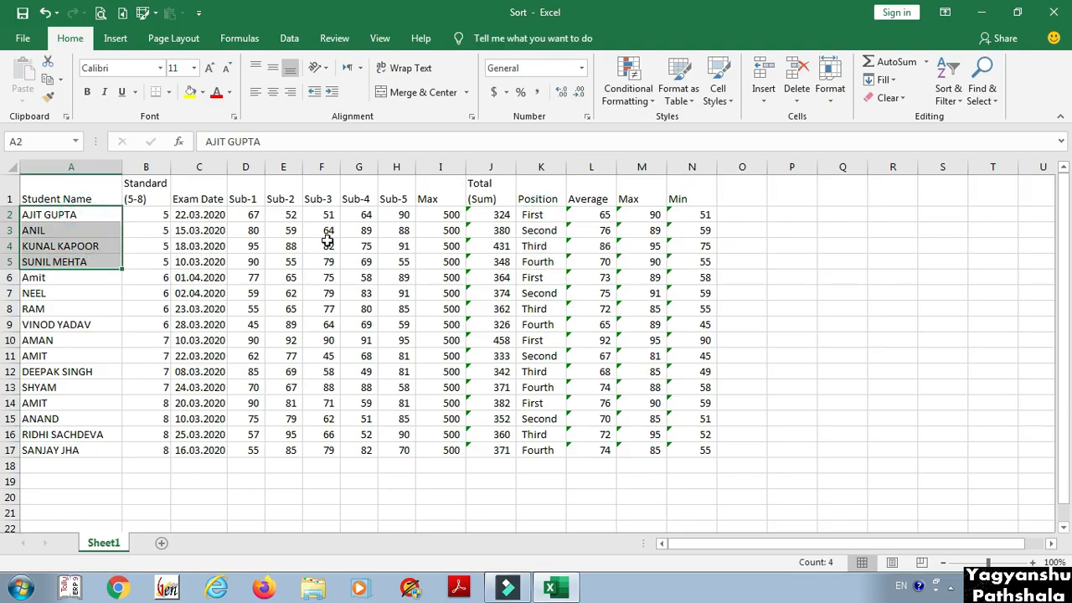
pyautogui.click(156, 215)
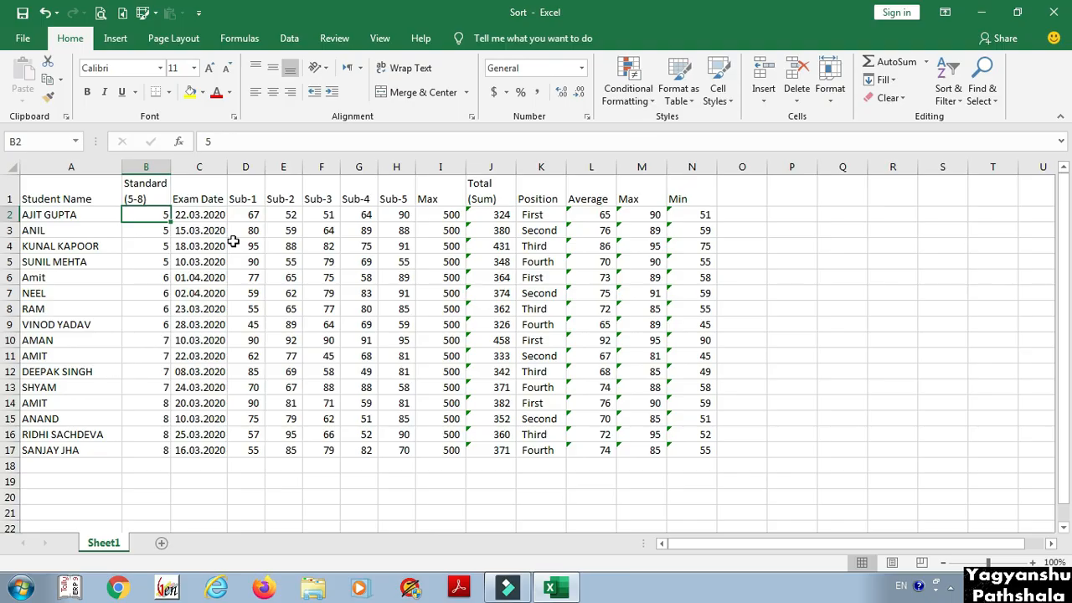
pyautogui.press('Left')
pyautogui.click(941, 103)
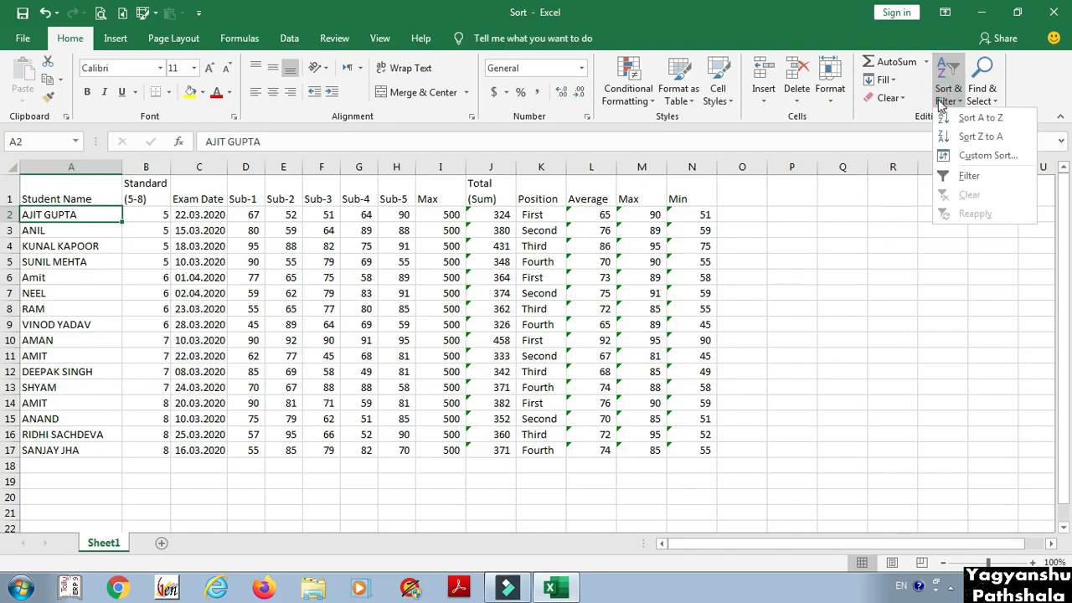
pyautogui.click(965, 157)
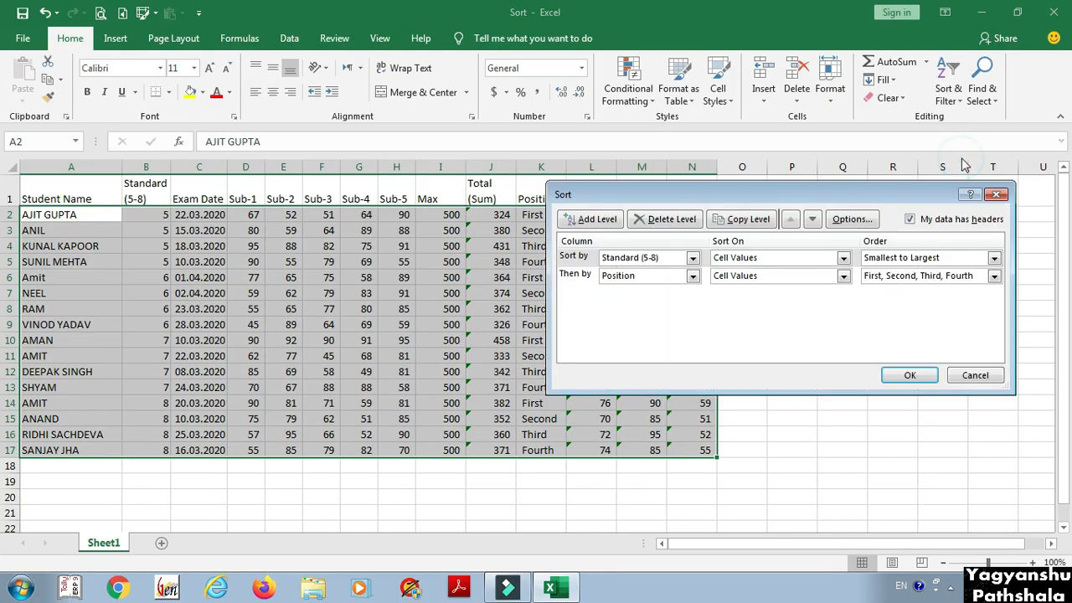
pyautogui.click(997, 196)
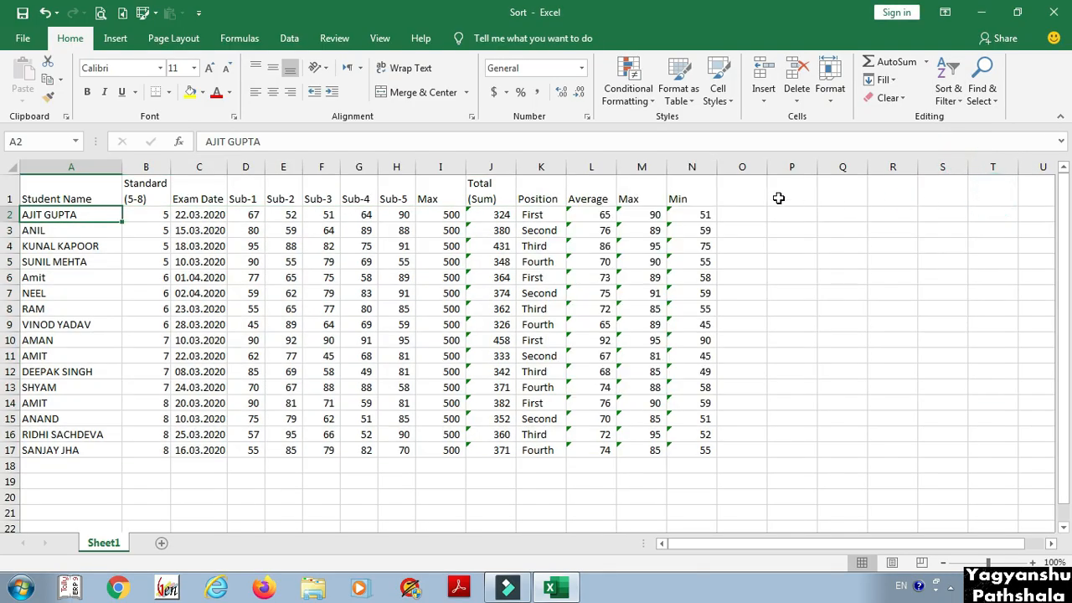
# Sort the table by Student Name from A to Z and again from Z to A, and review the custom sort settings without changes.
pyautogui.click(289, 39)
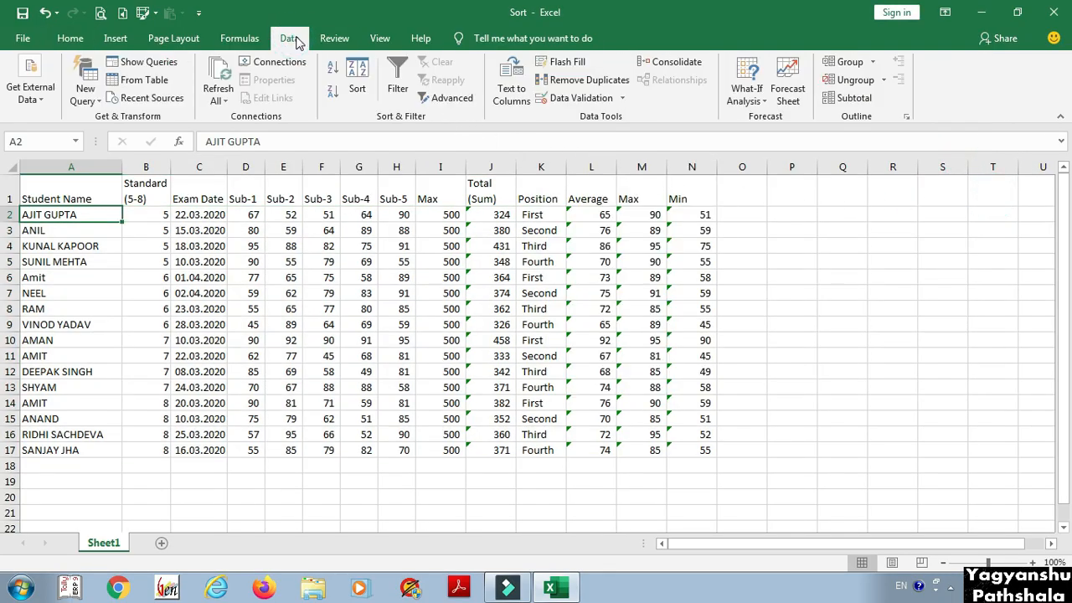
pyautogui.click(333, 68)
pyautogui.click(357, 68)
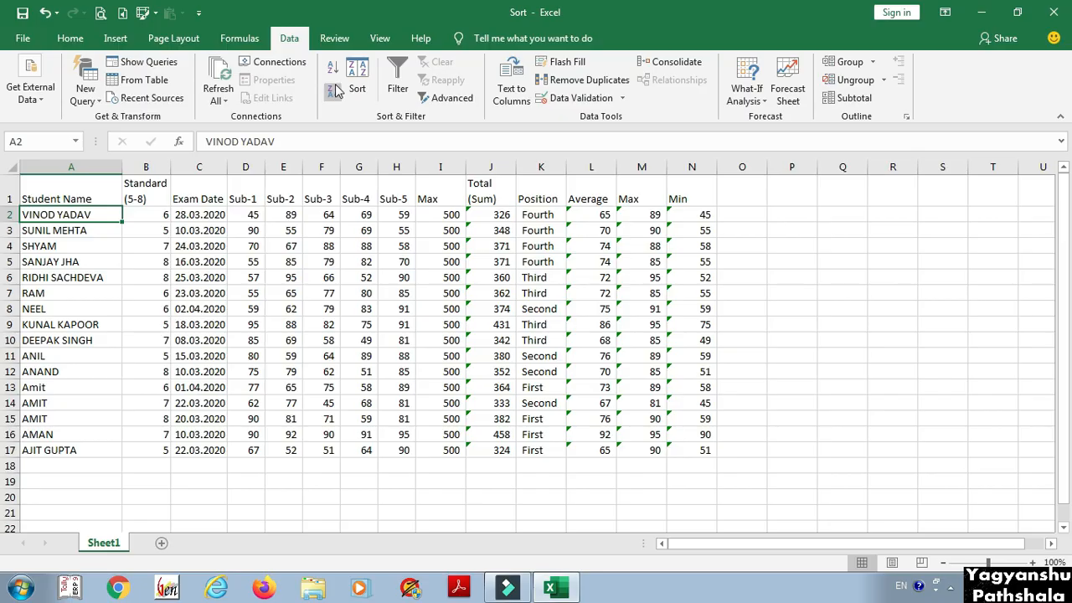
pyautogui.click(356, 80)
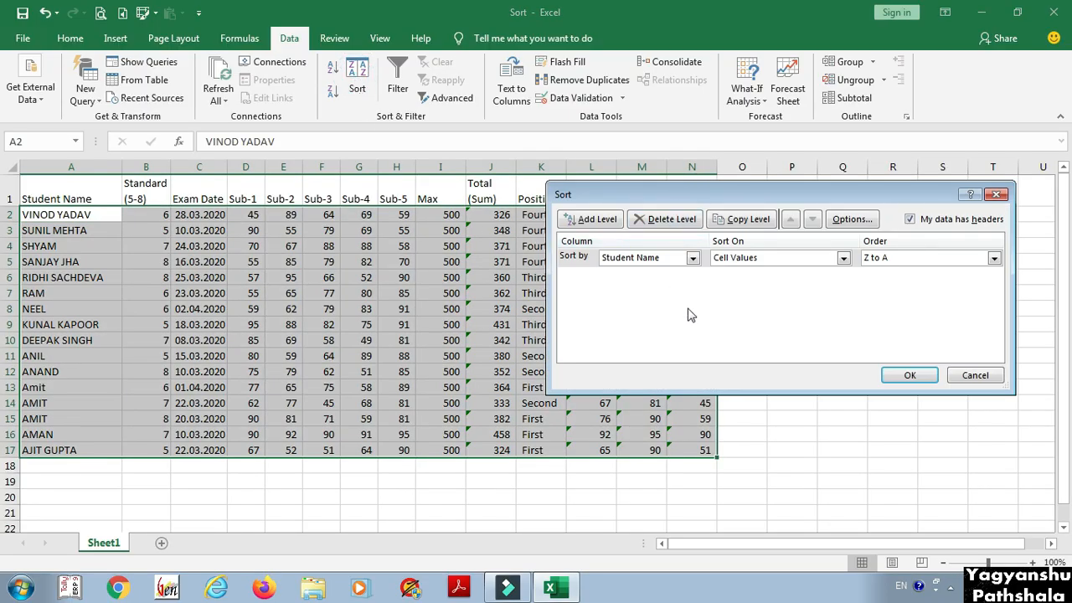
pyautogui.click(969, 376)
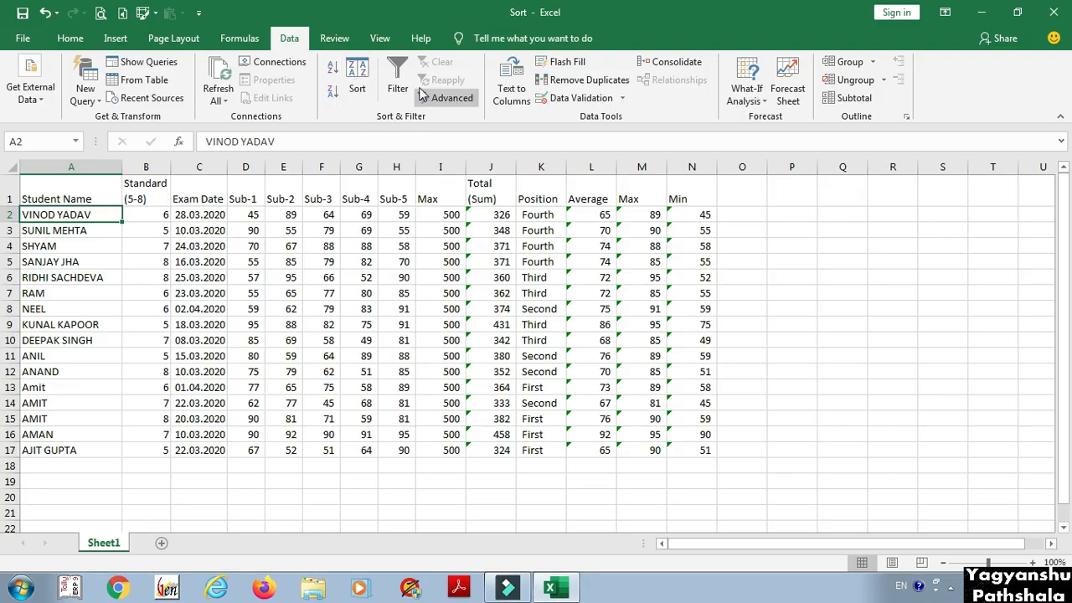
pyautogui.scroll(4, 440, 98)
pyautogui.click(947, 92)
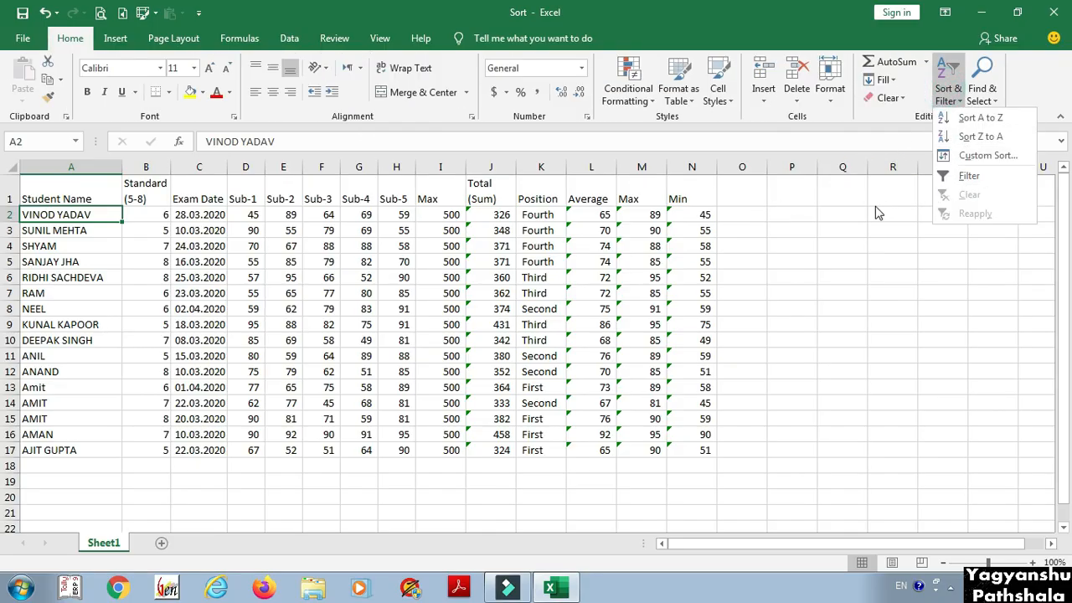
pyautogui.click(131, 217)
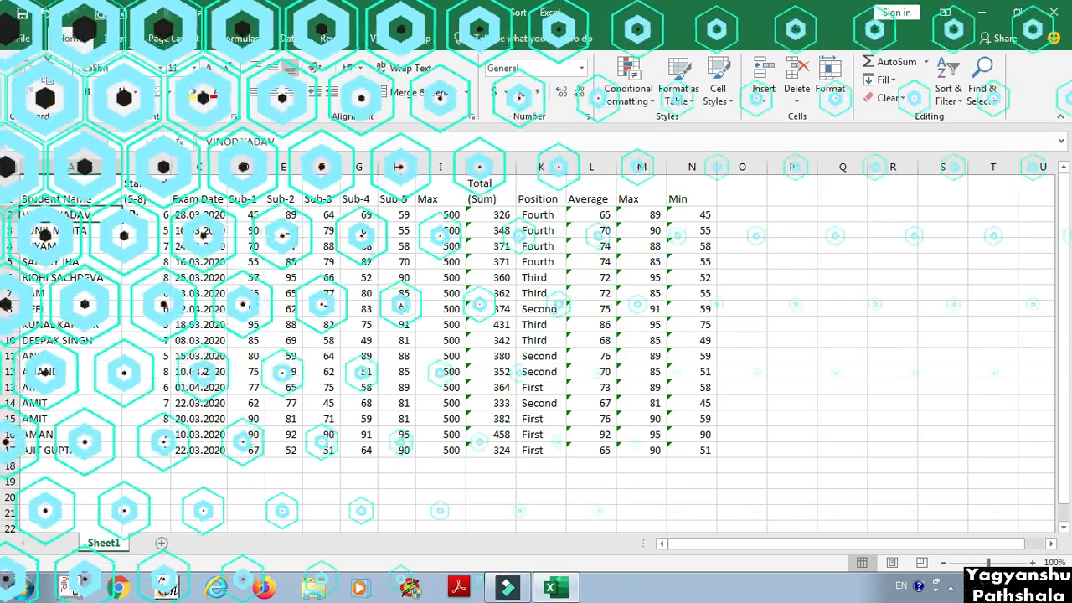